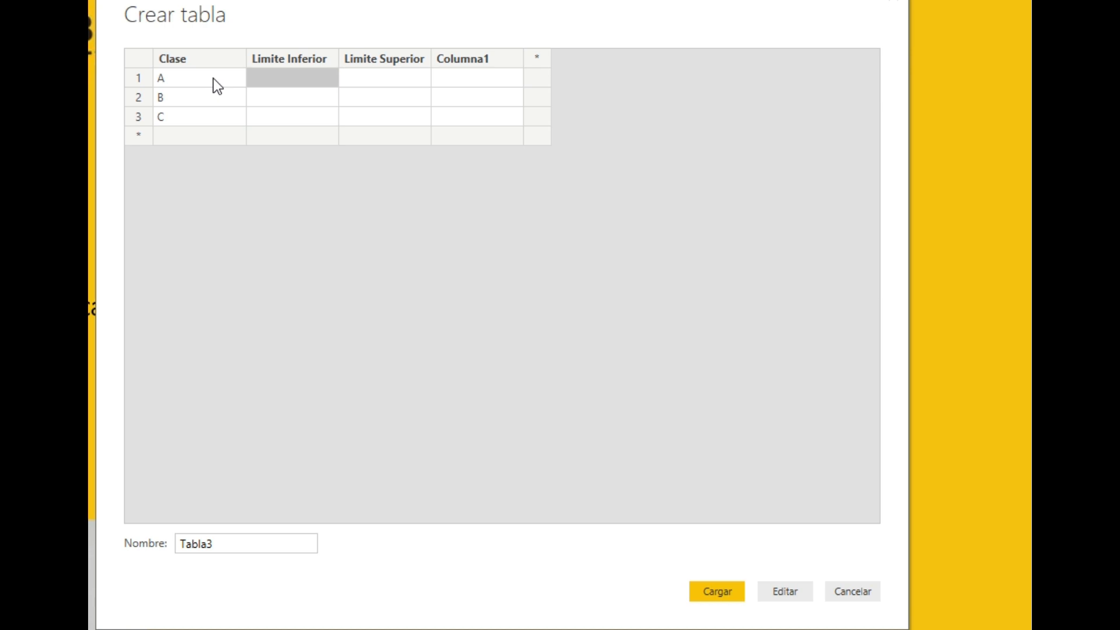
Step: Fill in the lower and upper limits: A from 0 to 0,7, B from 0,7 to 0,9, and C from 0,9 to 1
key(Tab)
text(0,7)
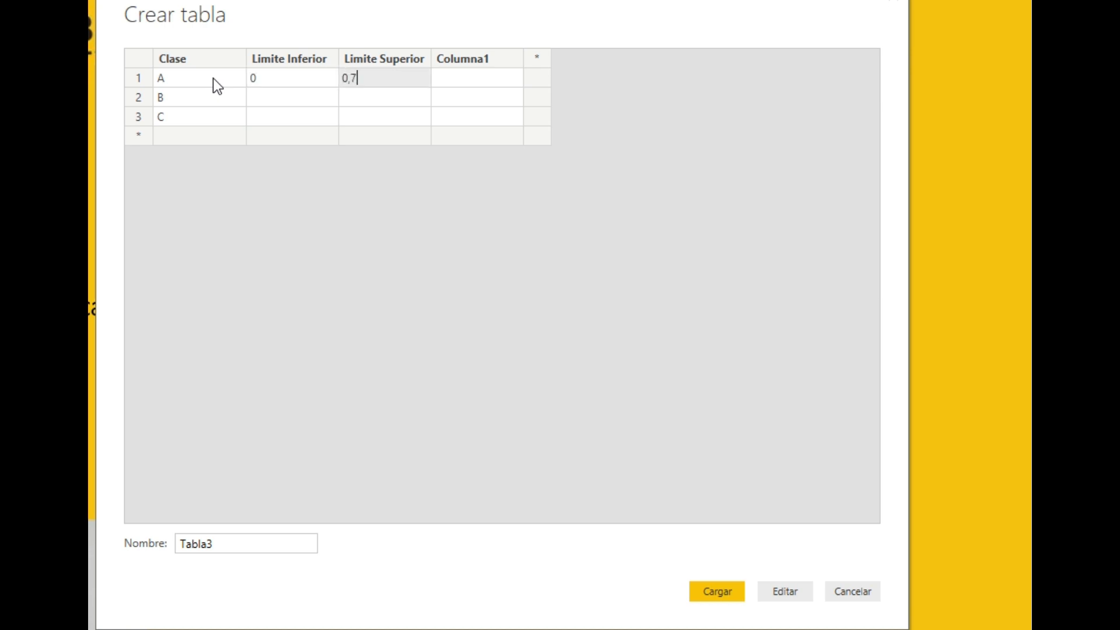
key(Return)
key(shift+Tab)
text(0,7)
key(Tab)
text(0,9)
key(Return)
key(shift+Tab)
text(0,9)
key(Tab)
text(1)
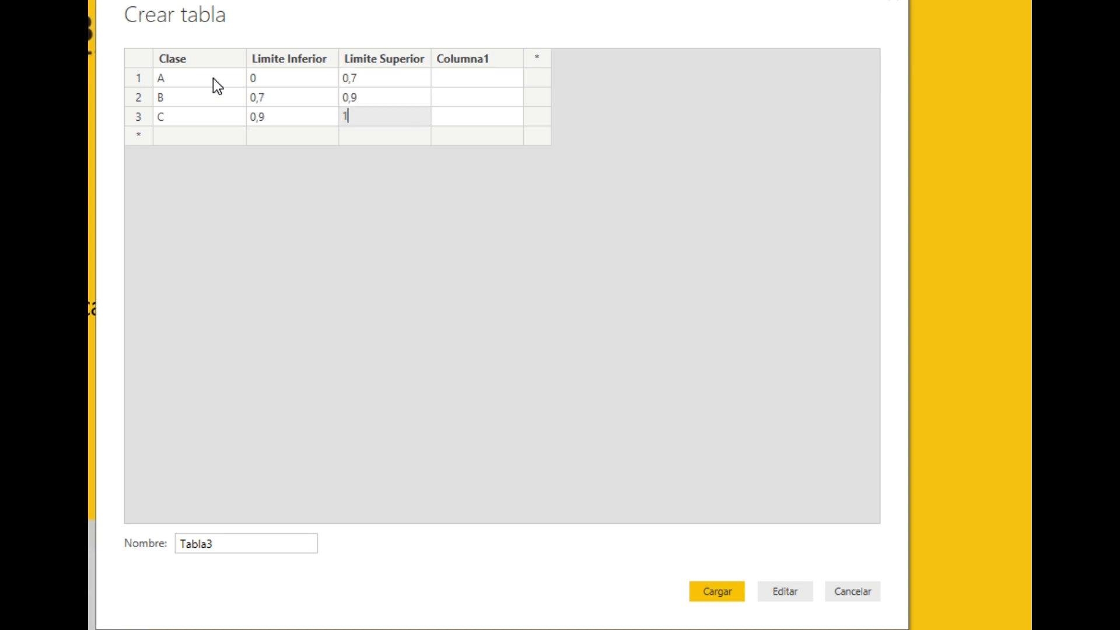
Step: Delete the empty Columna1 column from the table being created
key(Tab)
click(473, 53)
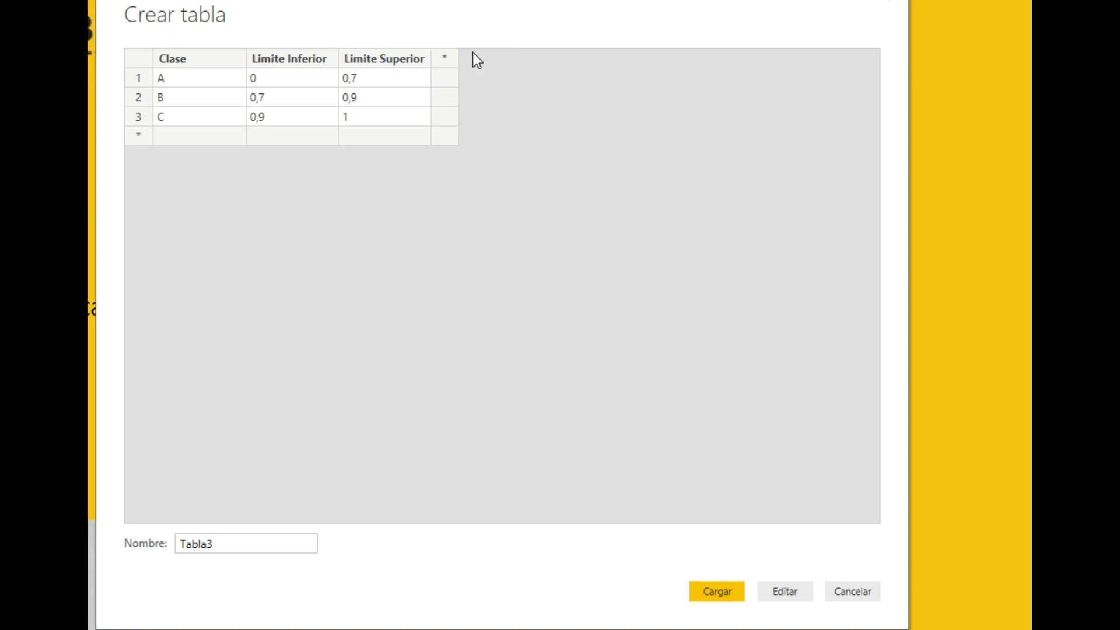
key(Delete)
Step: Name the table Tabla Esp Datos ABC and load it into the model
double_click(246, 541)
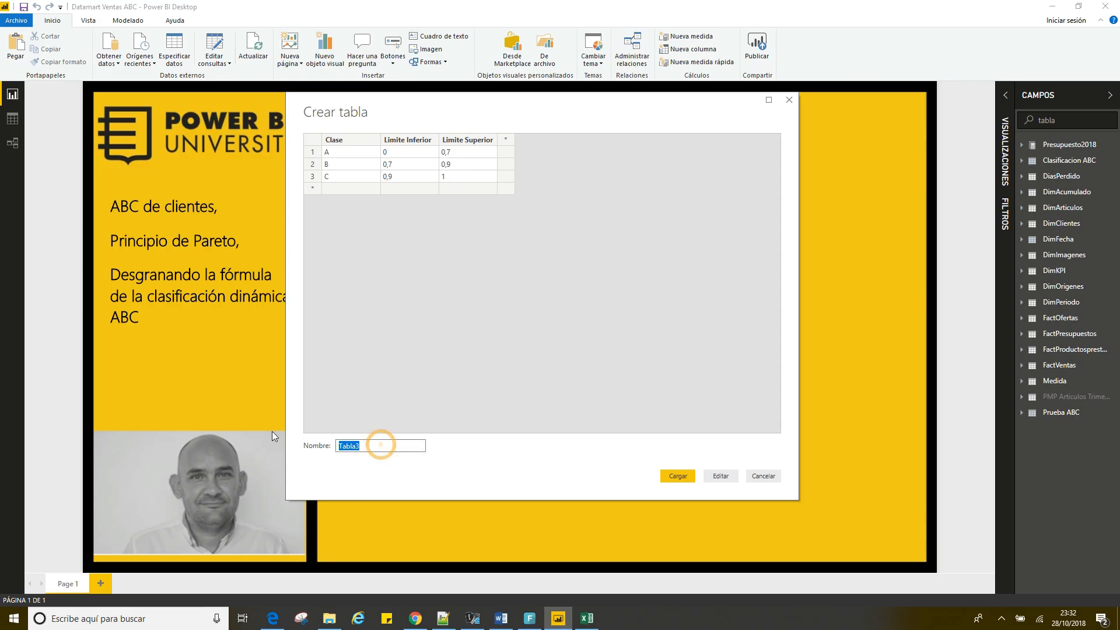
text(Tabla Esp Datos ABC)
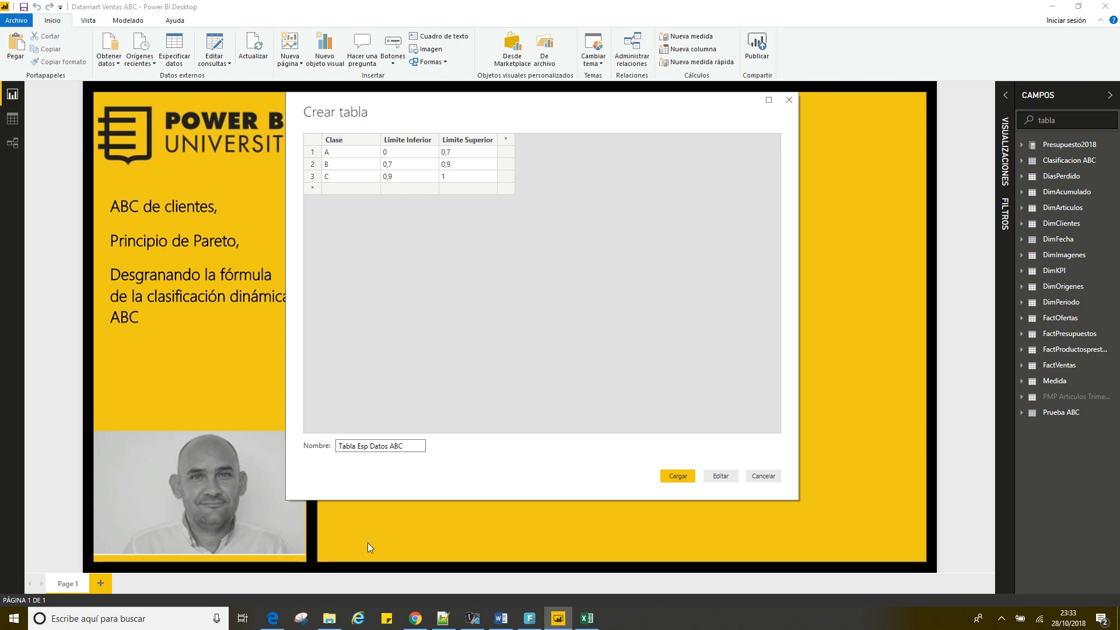
click(678, 476)
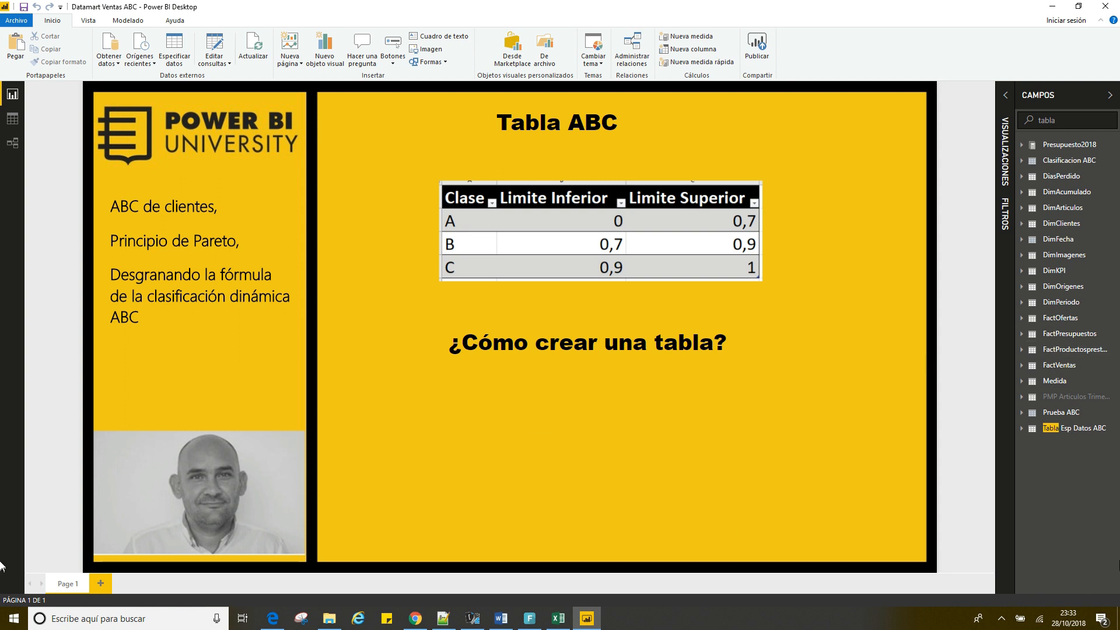
Step: Examine the rows and columns of Tabla Esp Datos ABC in the data view
click(12, 119)
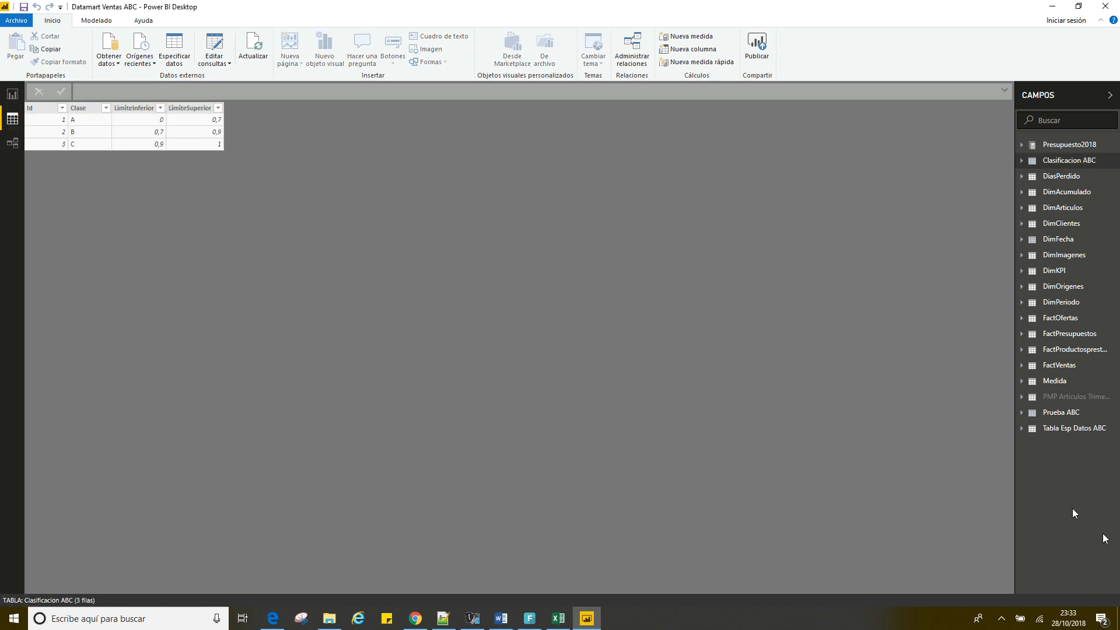
click(1062, 427)
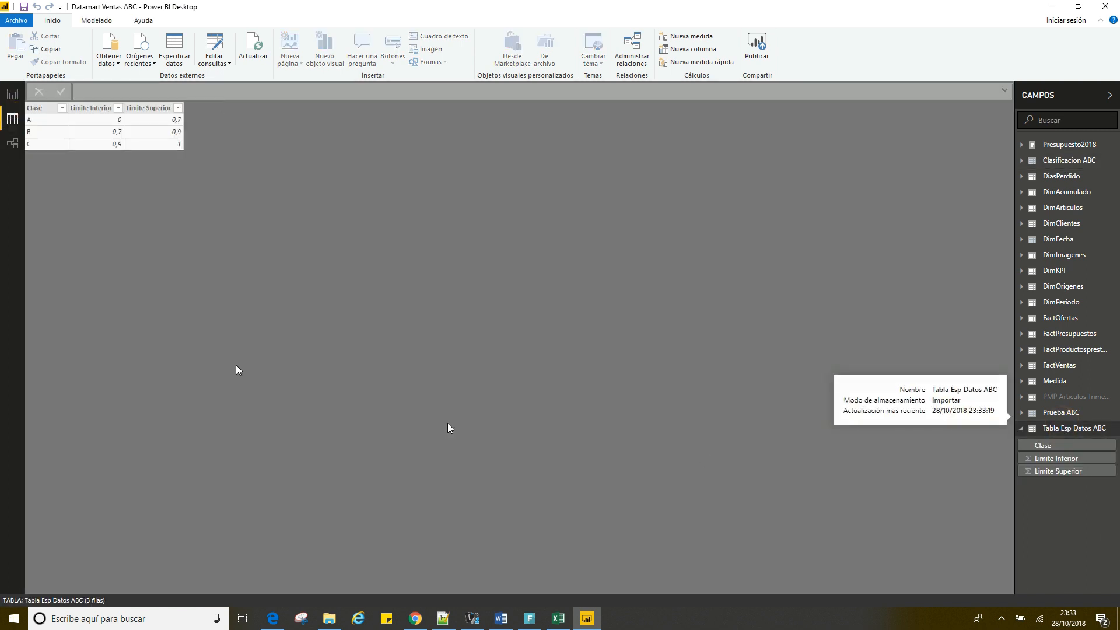
double_click(1075, 428)
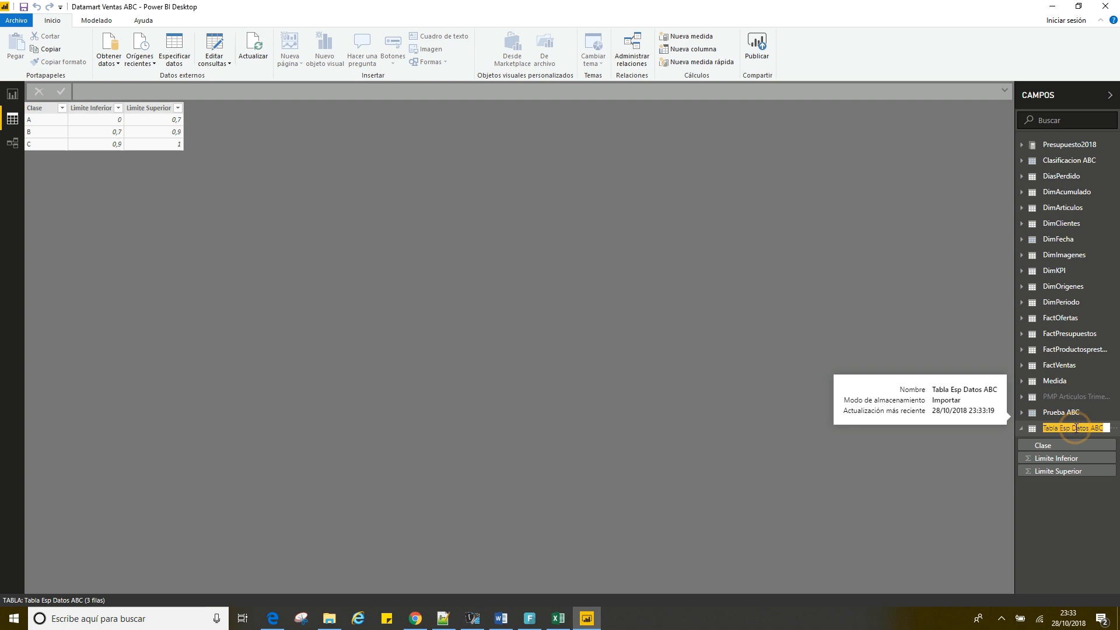
click(48, 109)
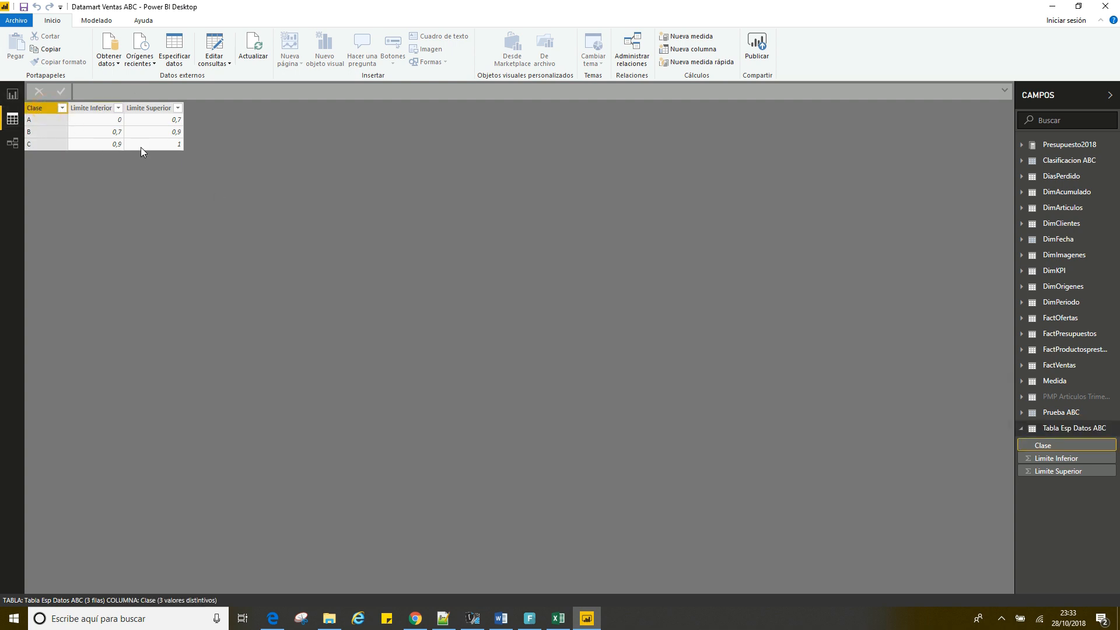
Step: Create a new calculated table and replace its default name in the formula with Tabla DAX
click(97, 21)
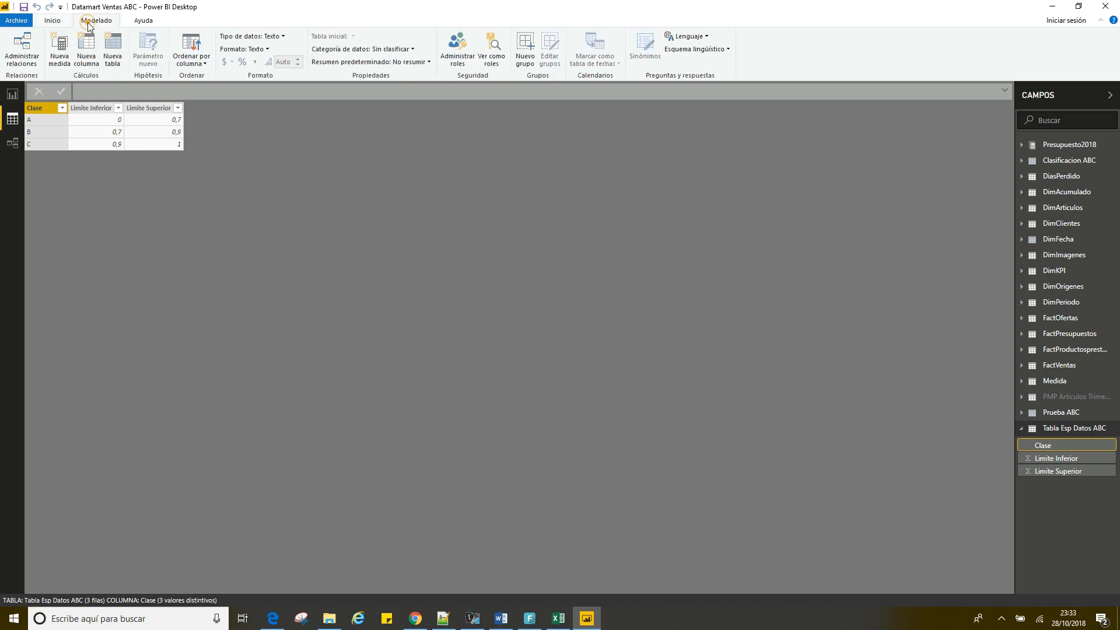
click(113, 47)
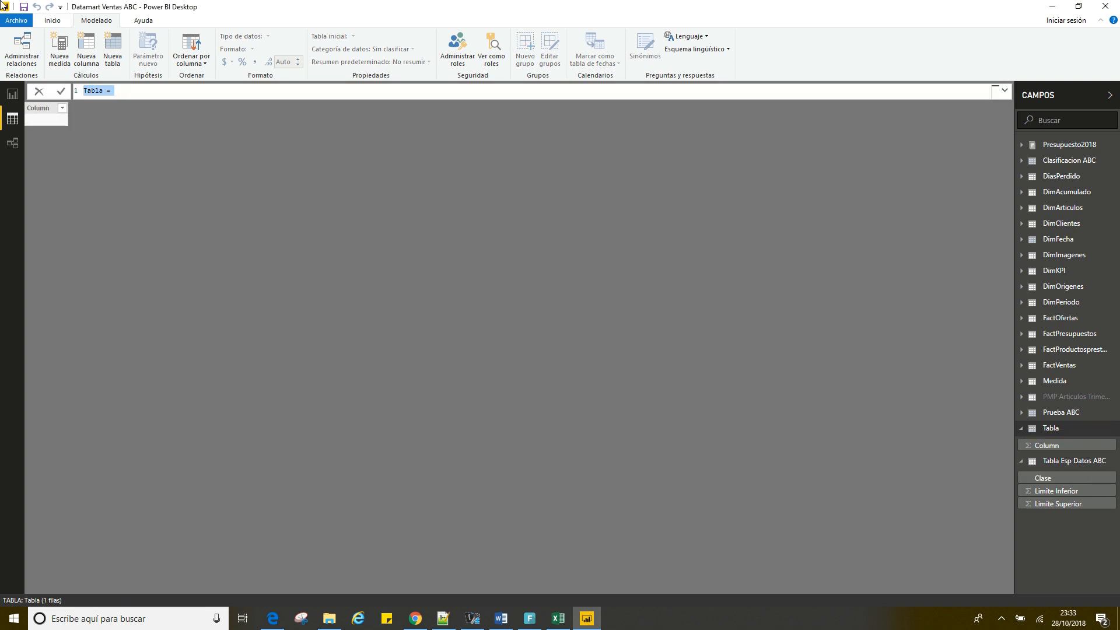
click(103, 91)
double_click(95, 90)
text(Rabla DAX)
key(BackSpace)
text(T)
Step: Extend the calculated table's name in the formula to Tabla DAX ABC
key(Right)
key(Right)
key(Right)
key(Right)
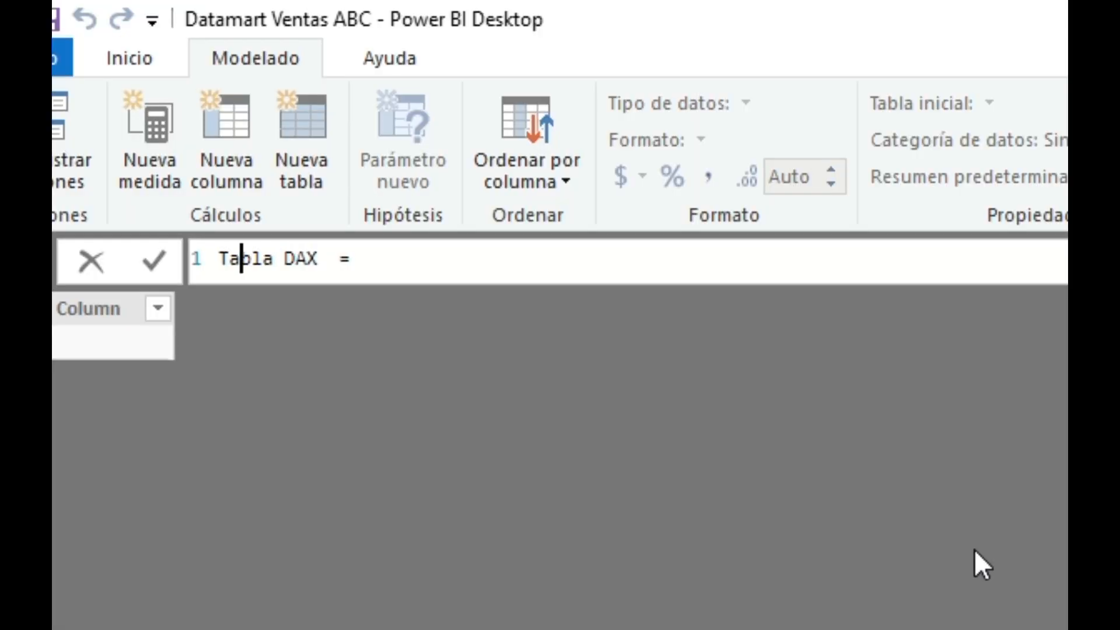
key(Right)
key(Right)
key(Right)
key(Right)
key(Right)
text(ABC)
Step: Begin a DATATABLE function after the equals sign and start a new line for its arguments
key(Right)
key(Right)
key(Right)
key(Right)
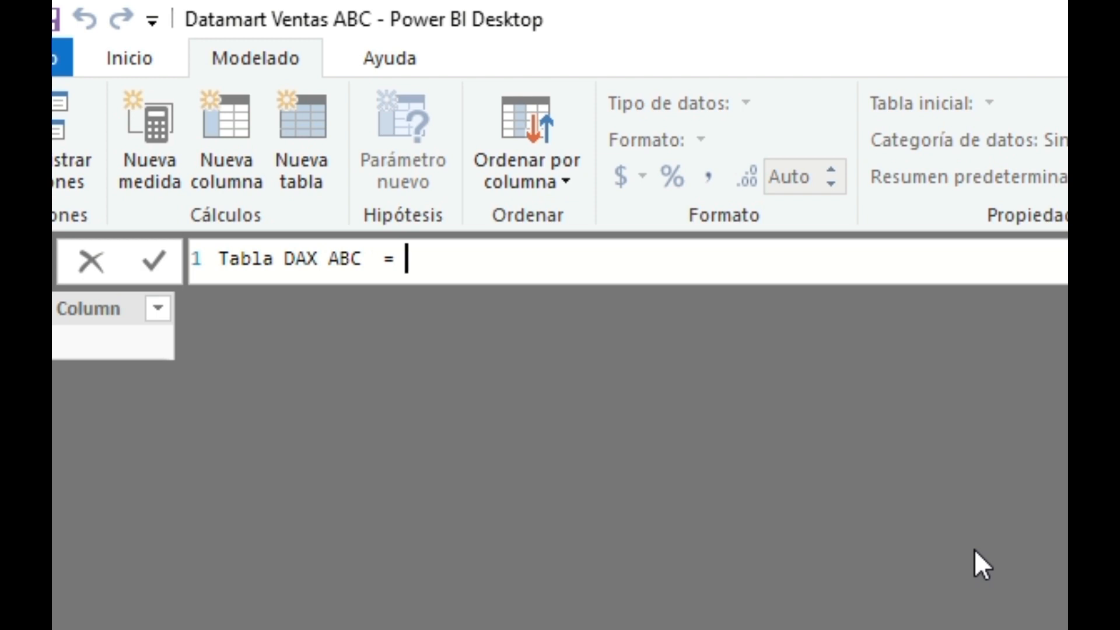
text(DATATABLE()
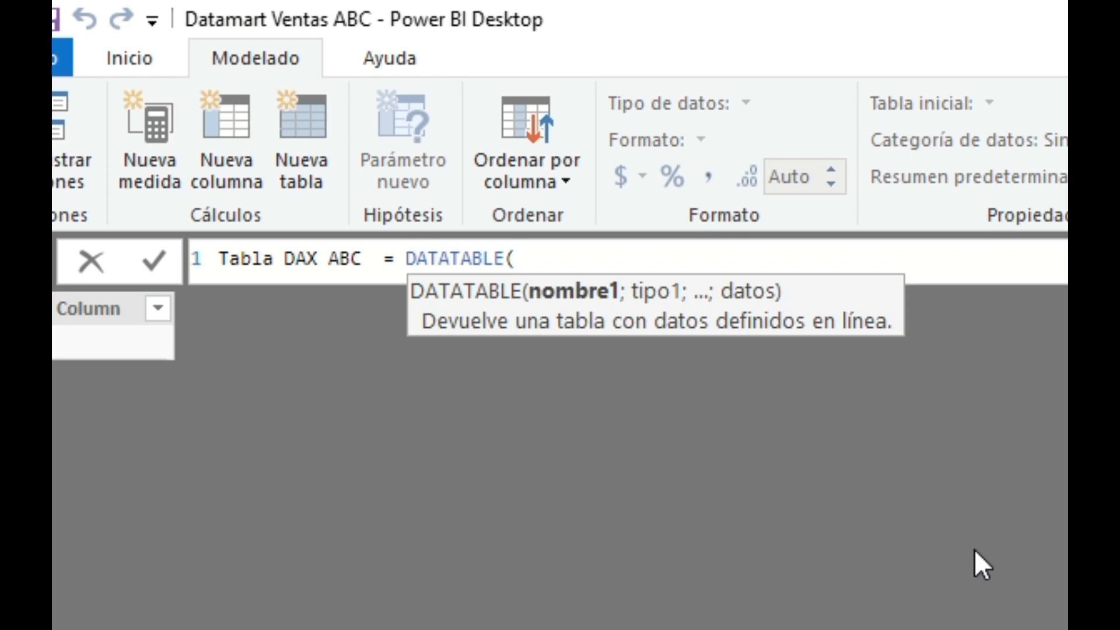
key(shift+Return)
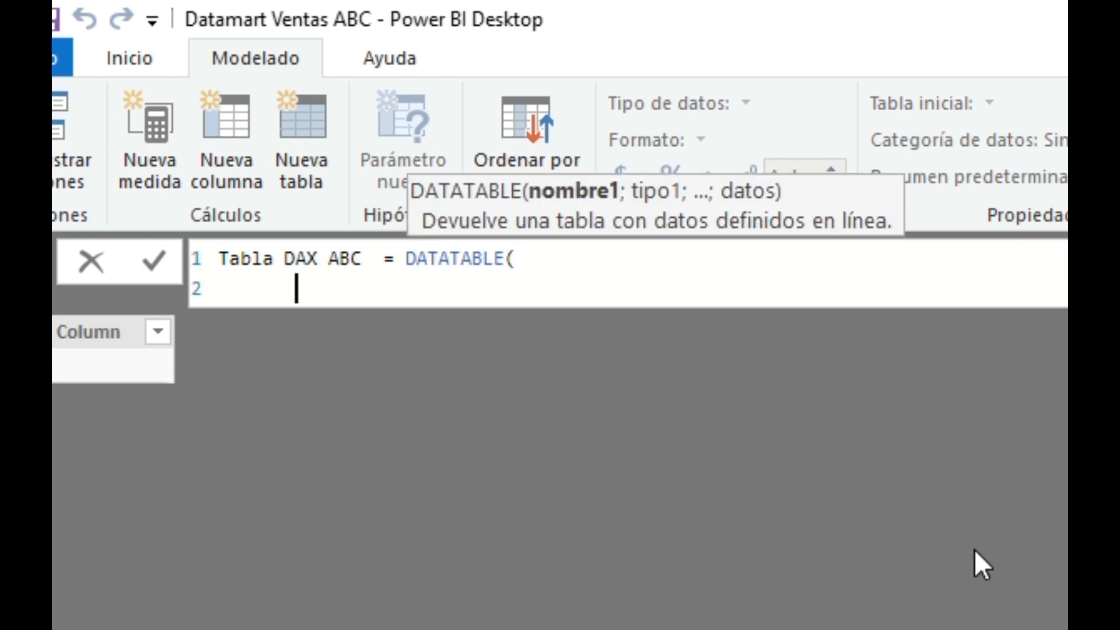
Step: Define the first DATATABLE column as "Clase" with data type STRING, ending with a semicolon
text("Clase")
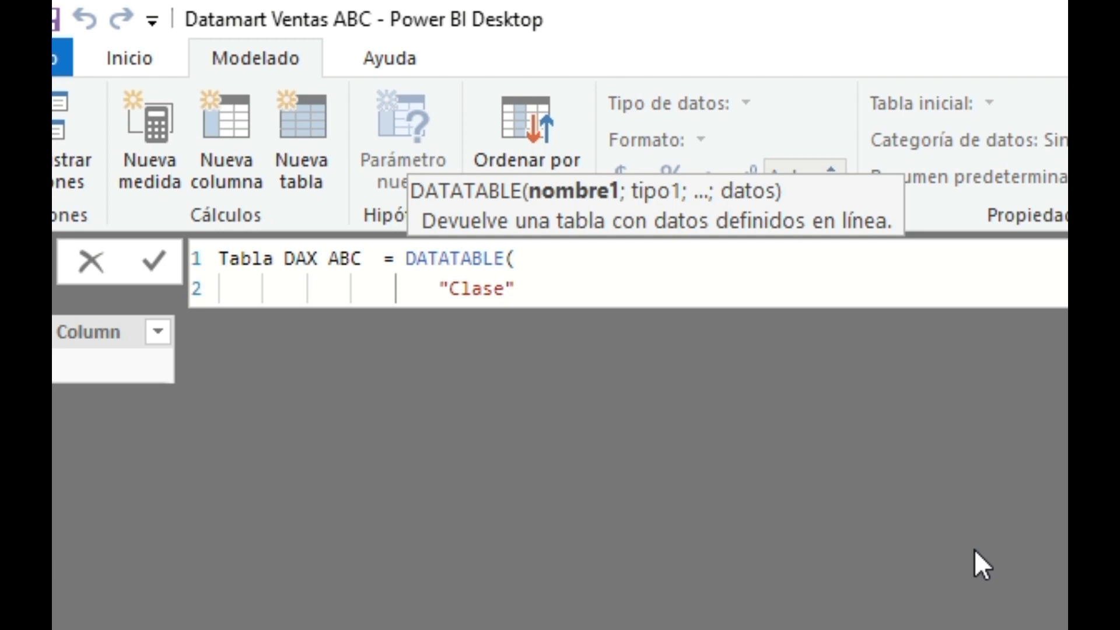
text(;)
key(Down)
key(Down)
key(Down)
key(Down)
key(Down)
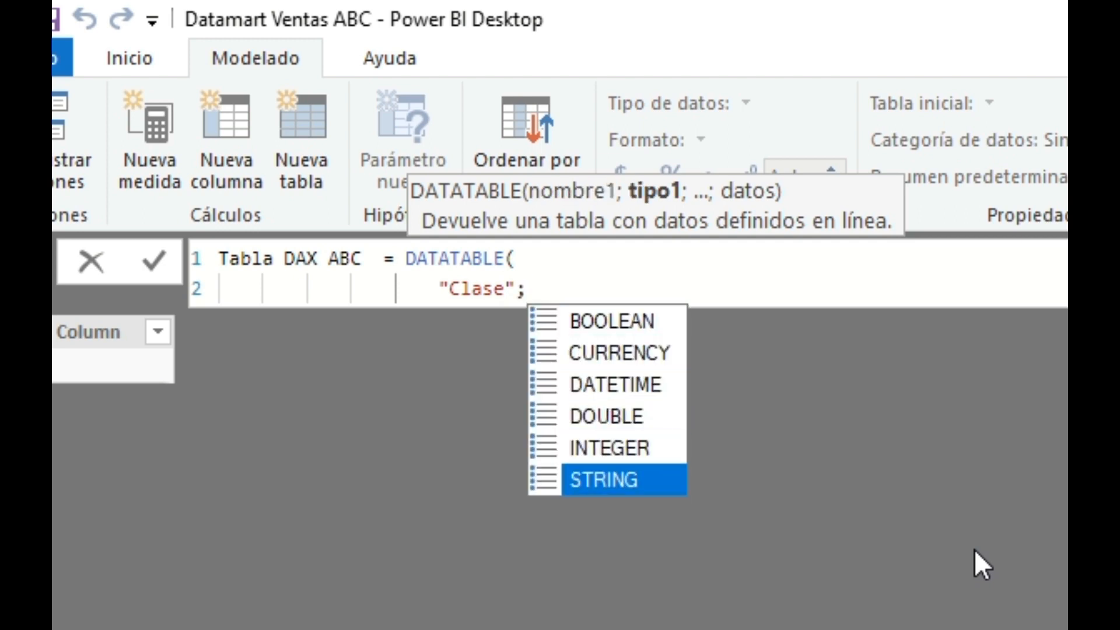
key(Tab)
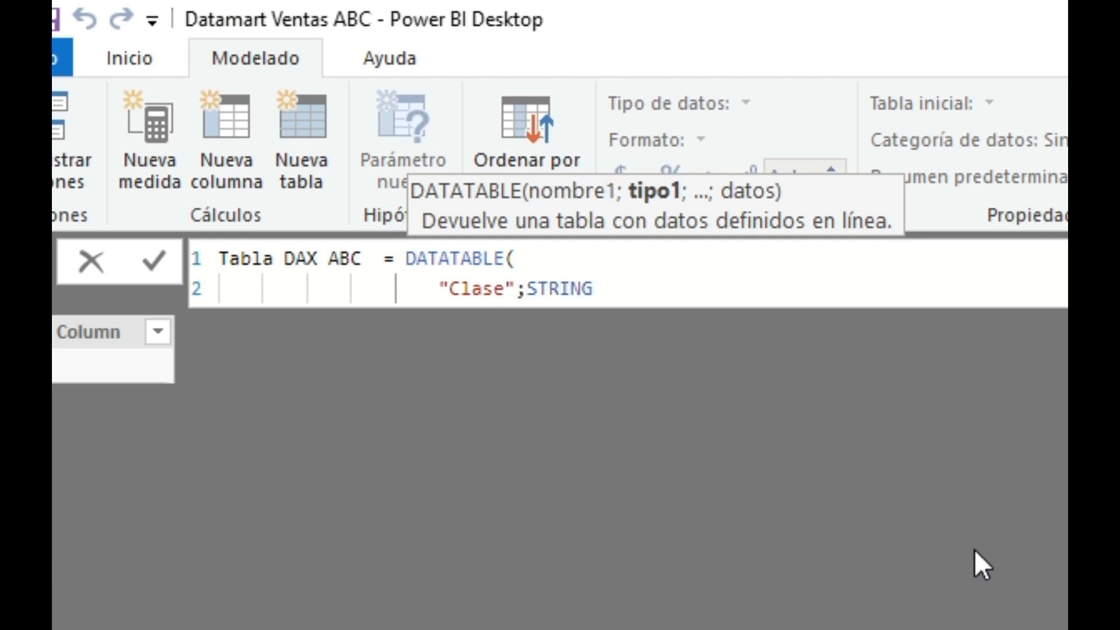
text(;)
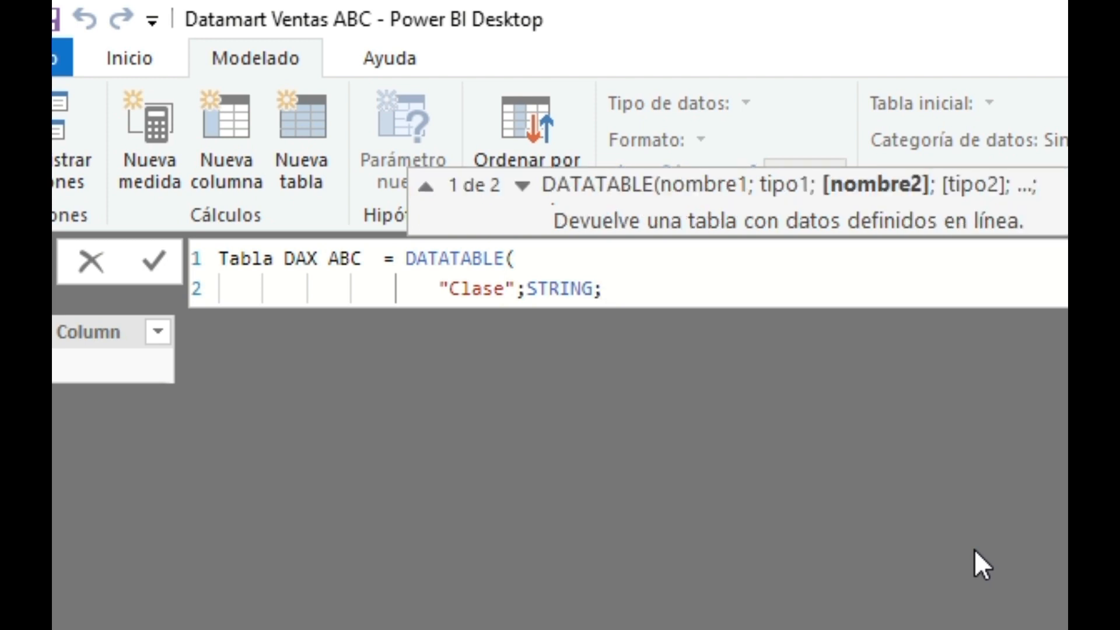
Step: Define the second column on a new line as "Limite Inferior" with data type DOUBLE, ending with a semicolon
key(Return)
text("Limite Inferior")
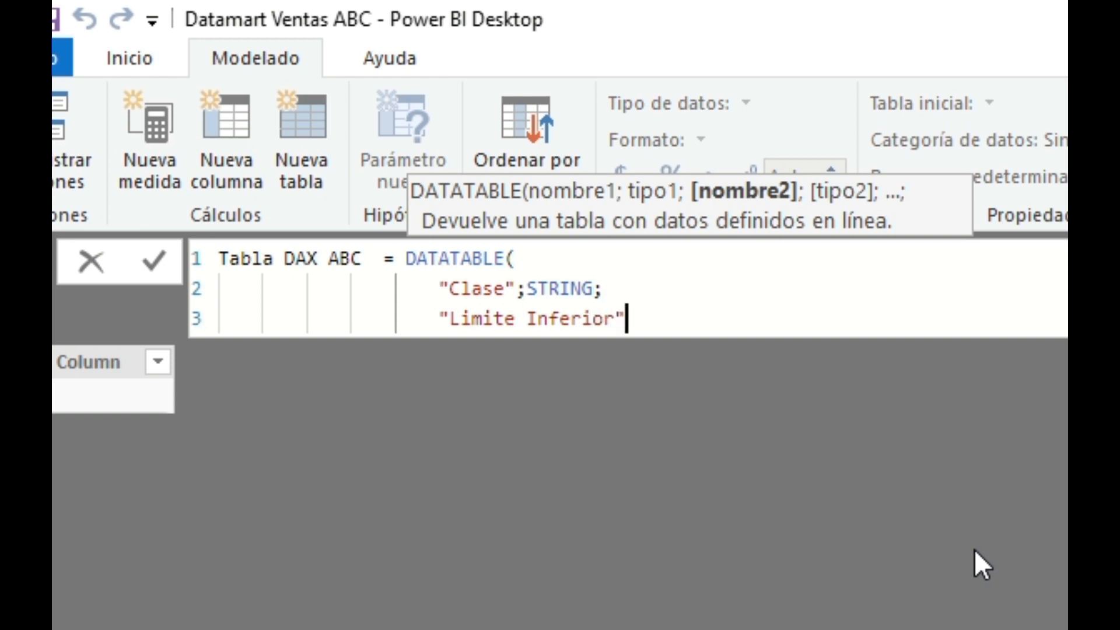
text(;DOUBLE)
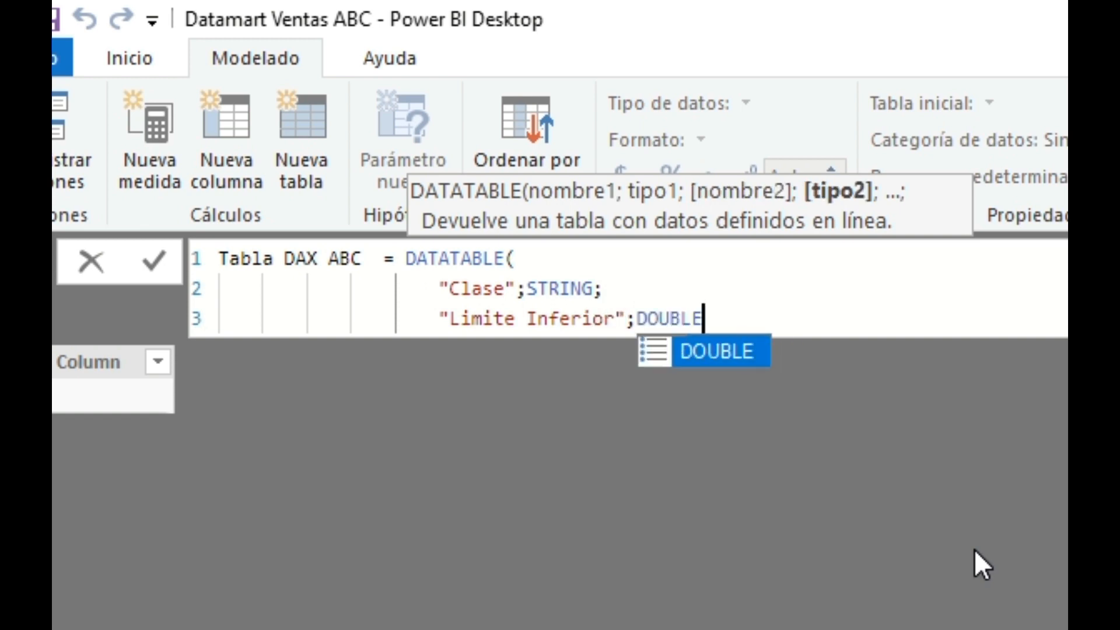
key(Tab)
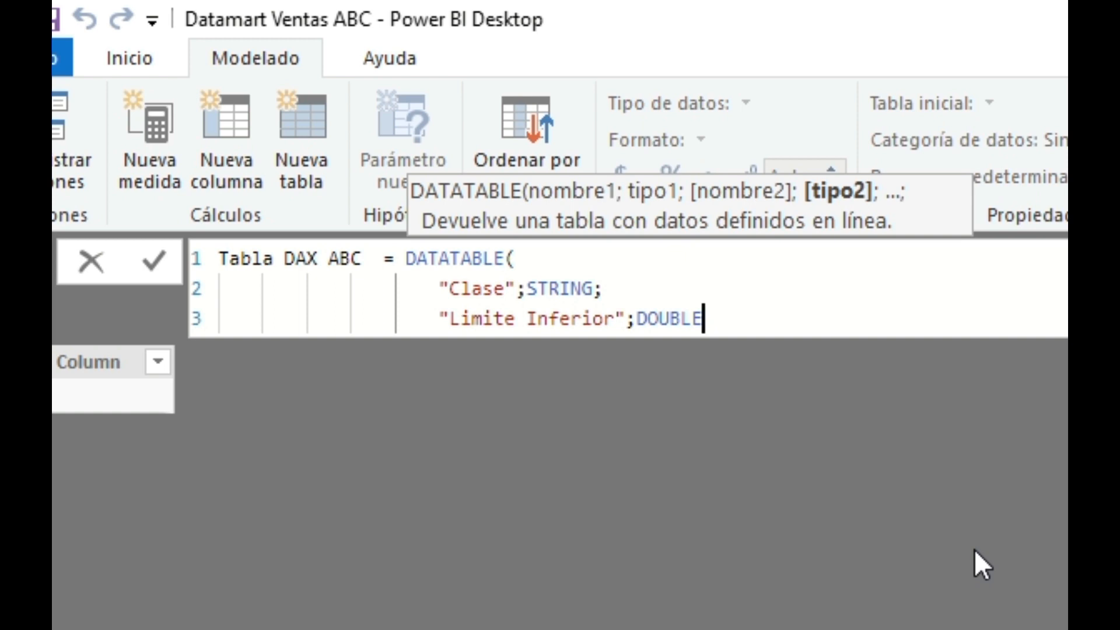
text(;)
Step: Define the third column on a new line as "Limite SUperior" with data type DOUBLE, ending with a semicolon
key(shift+Return)
text("Limite SUperior"; DO)
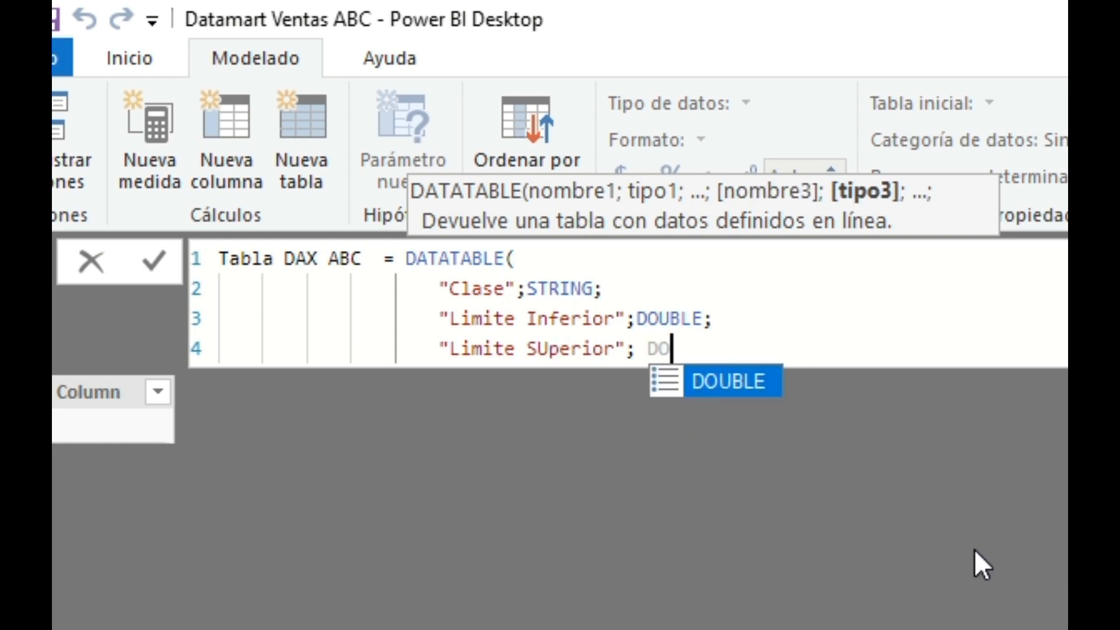
key(Tab)
text(;)
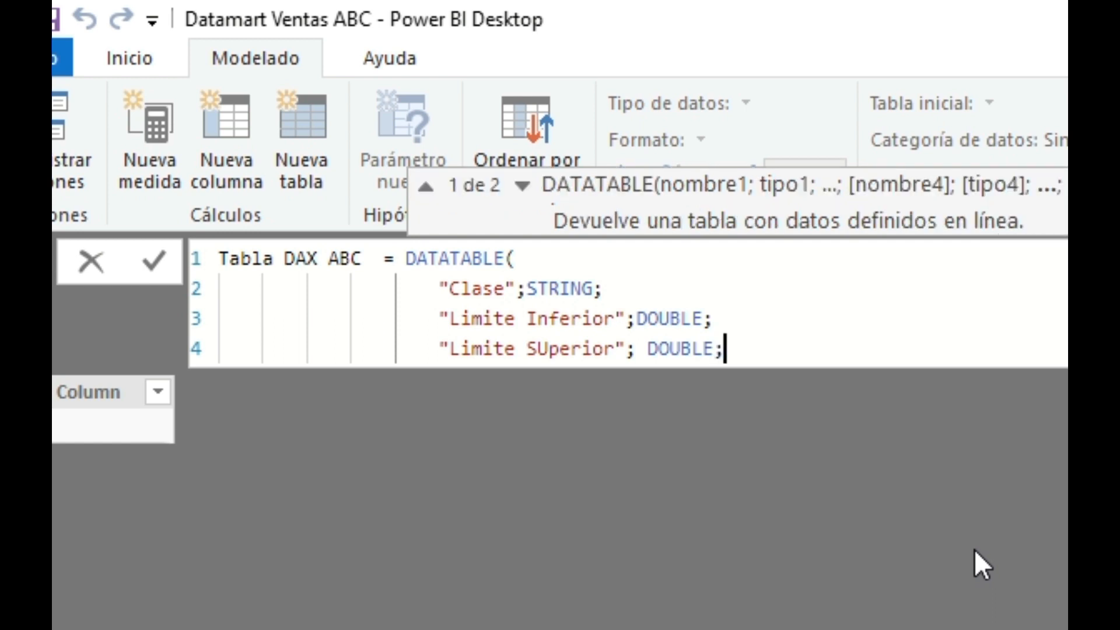
Step: Open the data block with a brace on its own line and add the first row {"A";0;0,7} below it
key(Return)
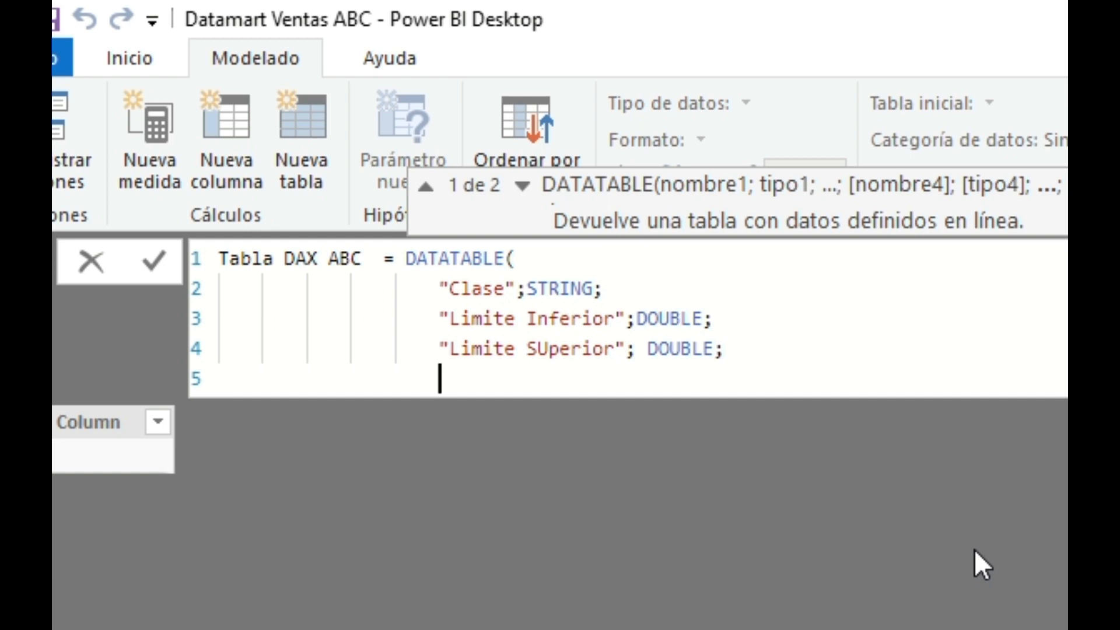
text({)
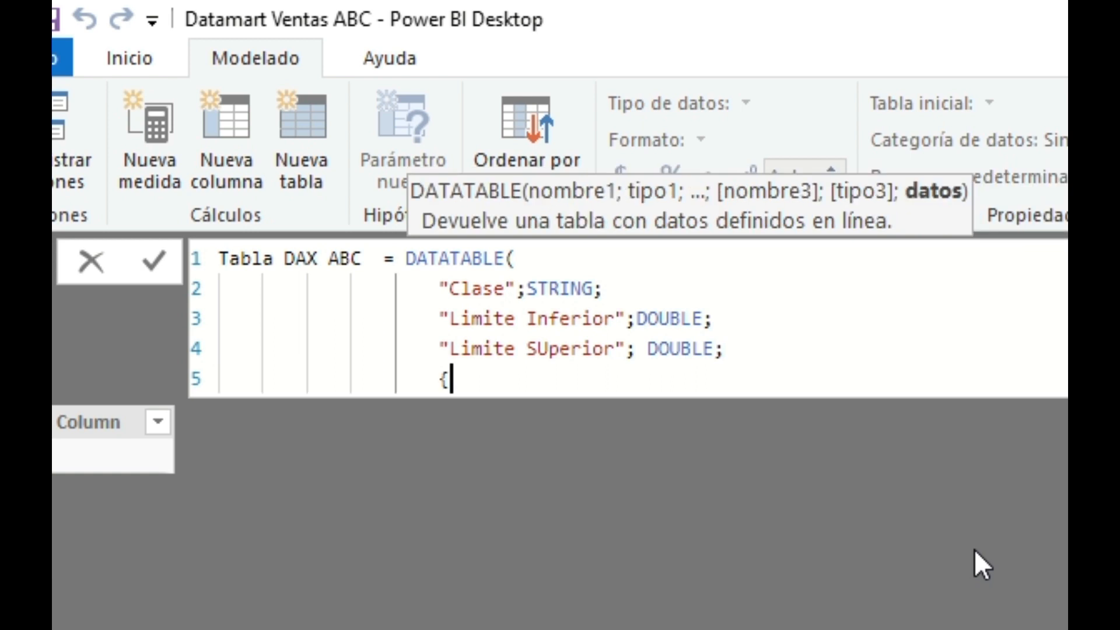
key(shift+Return)
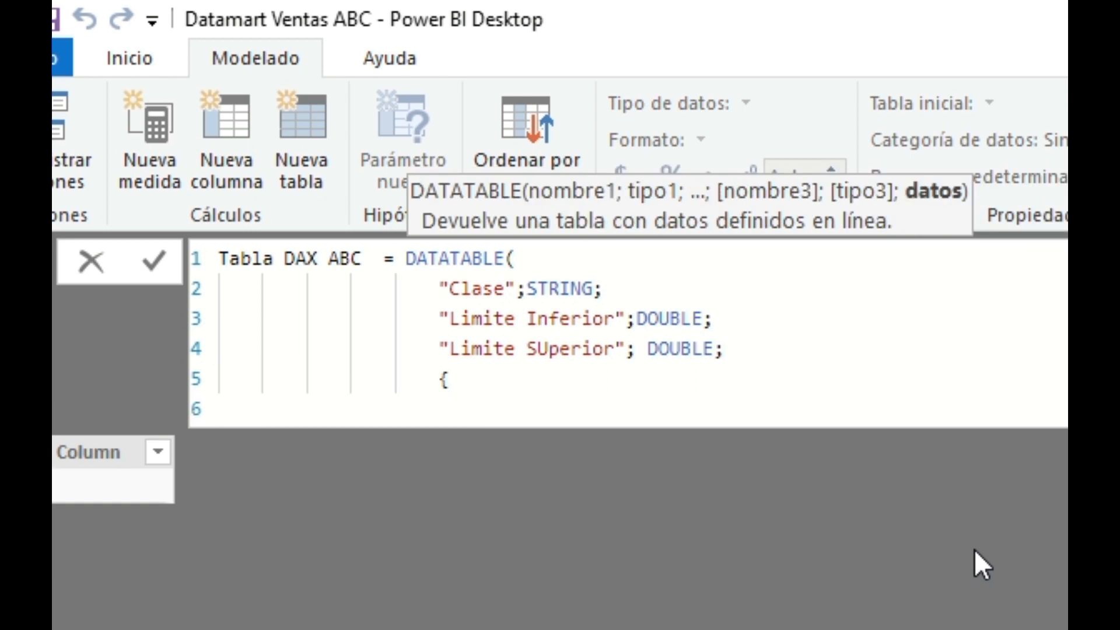
text({)
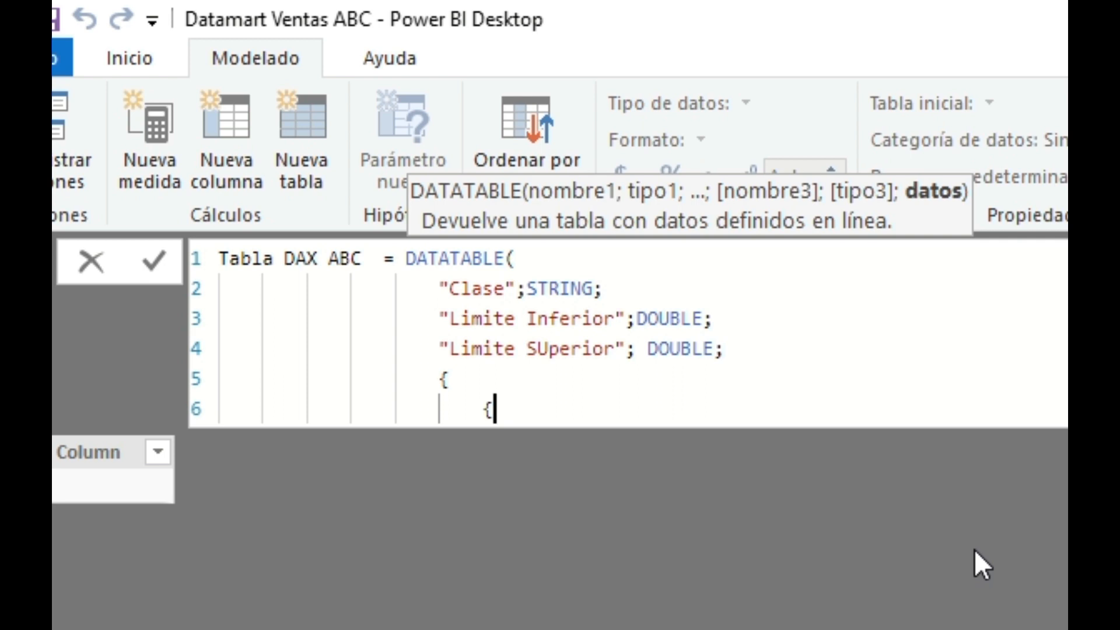
text("A";0)
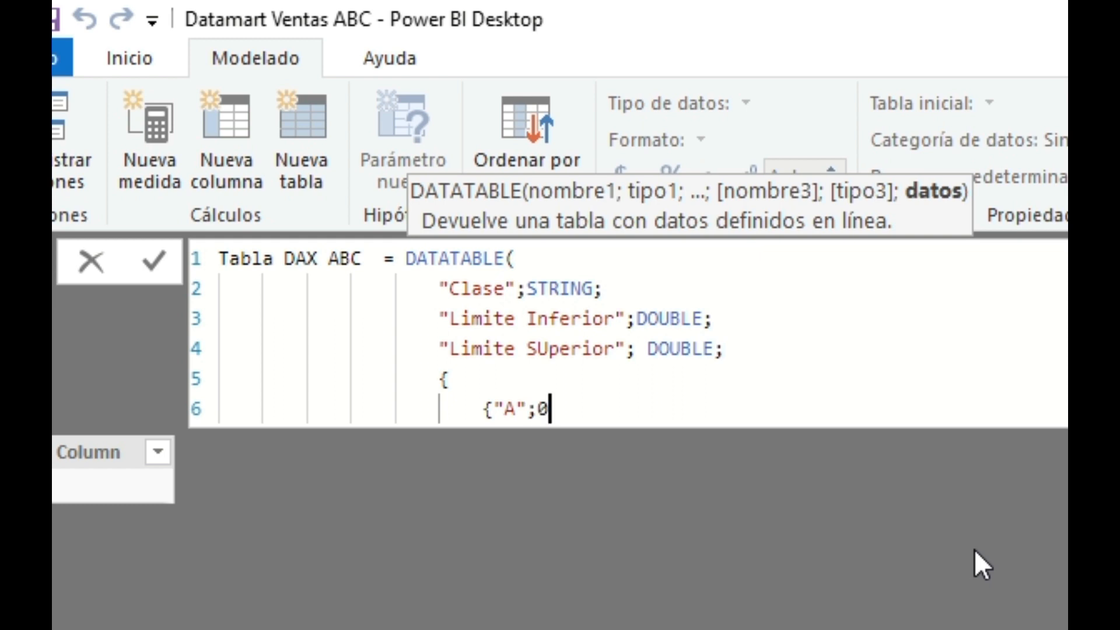
text(,)
key(BackSpace)
text(;0,7})
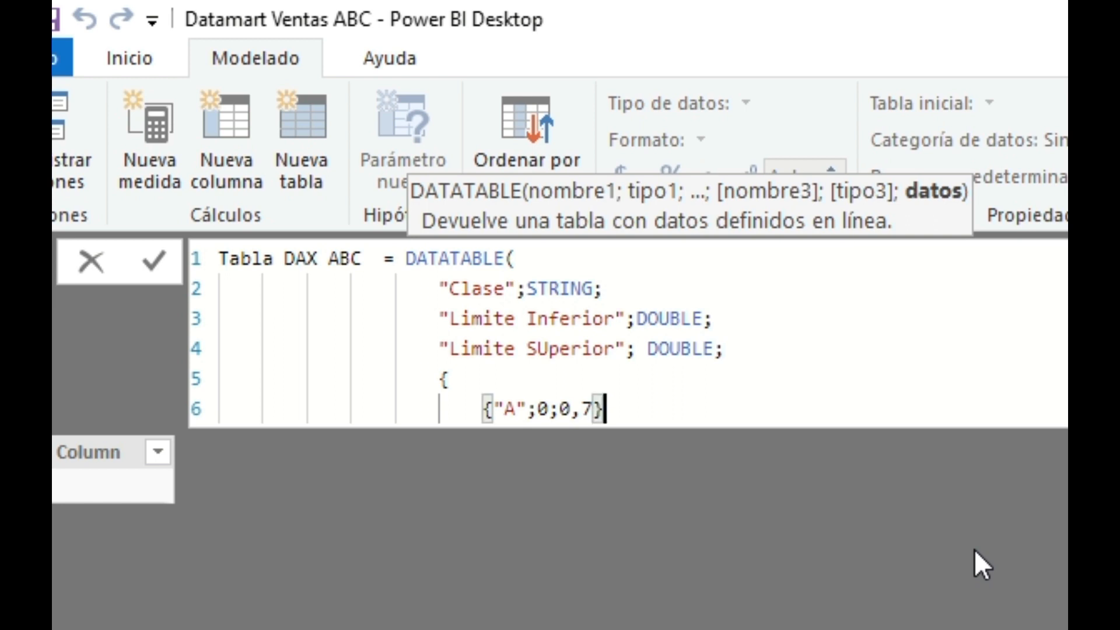
Step: Copy the data row {"A";0;0,7}, end it with a semicolon and start a new line below it
key(shift+Left)
key(shift+Left)
key(shift+Left)
key(shift+Left)
key(shift+Left)
key(shift+Left)
key(shift+Left)
key(shift+Left)
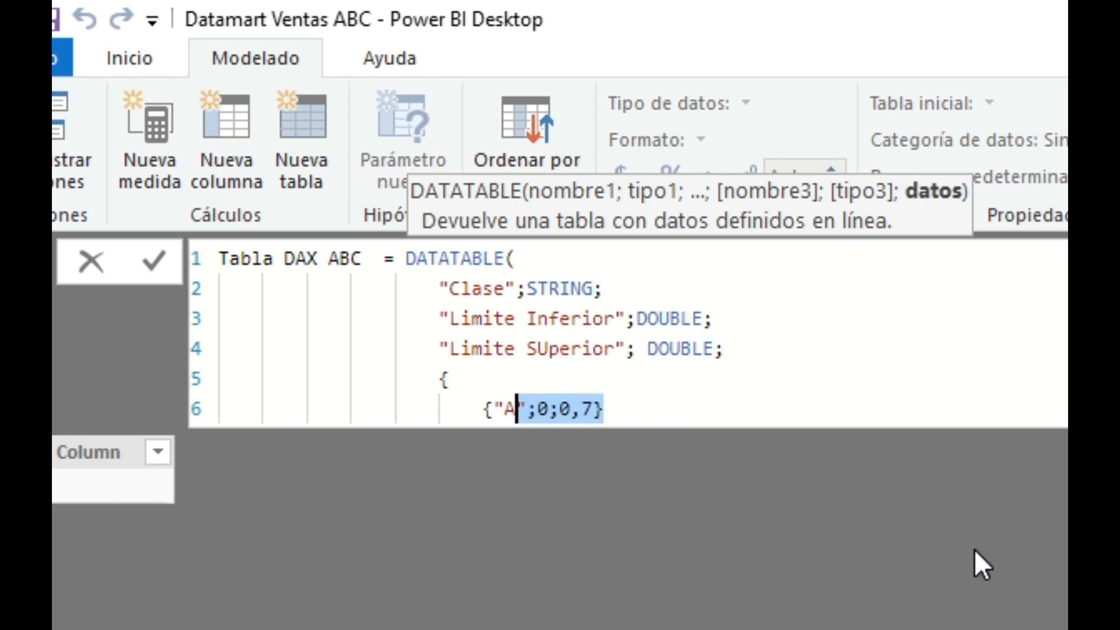
key(shift+Left)
key(shift+Left)
key(shift+Left)
key(ctrl+c)
key(End)
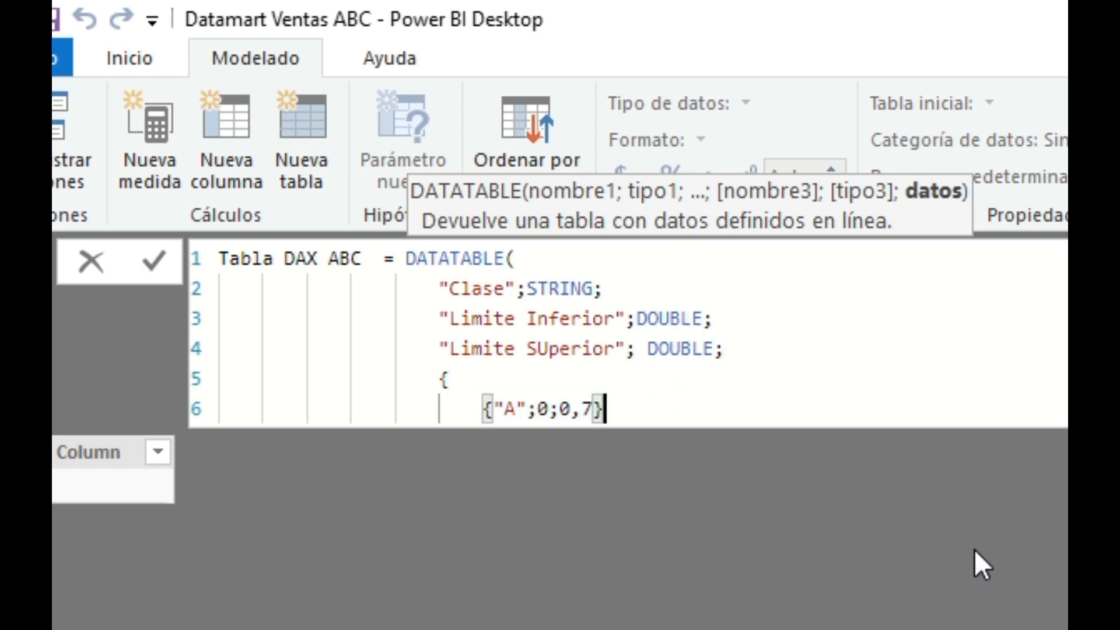
text(;)
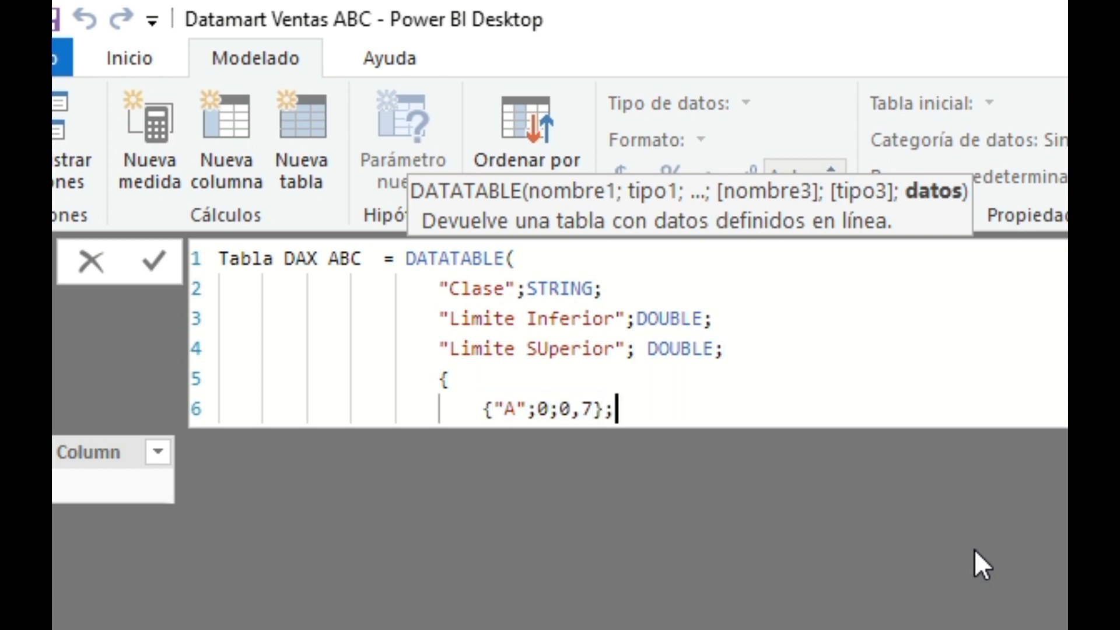
key(shift+Return)
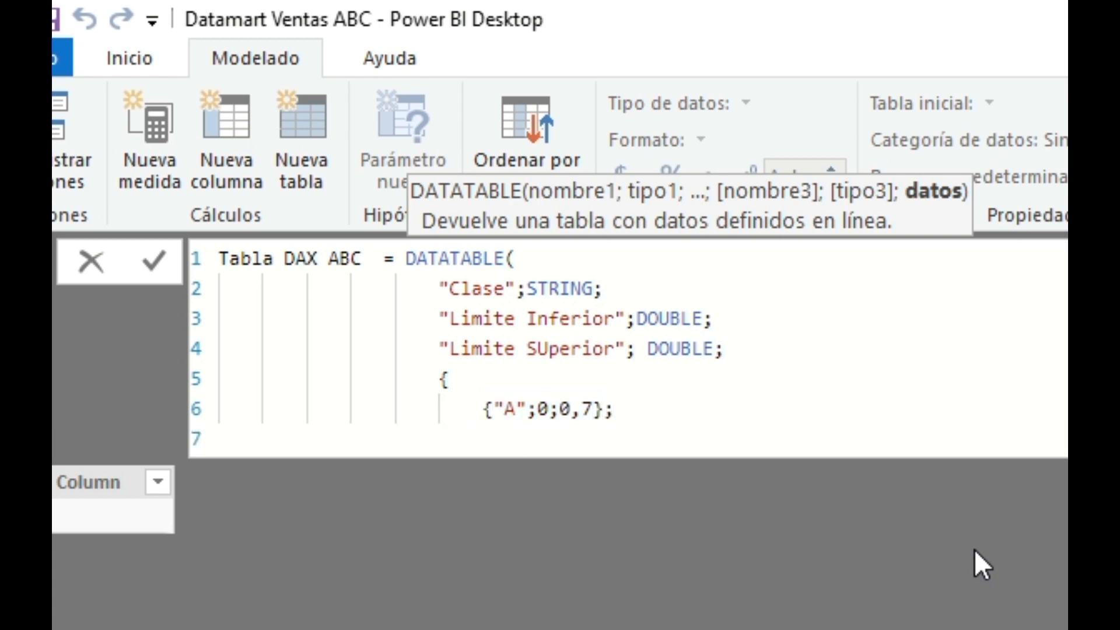
Step: Paste the copied row as the second data row and change its class to "B"
key(ctrl+v)
key(Left)
key(Left)
key(Left)
key(Left)
key(Left)
key(Left)
key(Left)
key(Left)
key(BackSpace)
text(B)
Step: Set the "B" row's limits to 0,7 and 0,9, ending it with a semicolon and a new line
key(Right)
key(Right)
key(Right)
text(,7)
key(Right)
key(Right)
key(Right)
key(Right)
key(BackSpace)
text(9)
key(Right)
text(;)
key(Return)
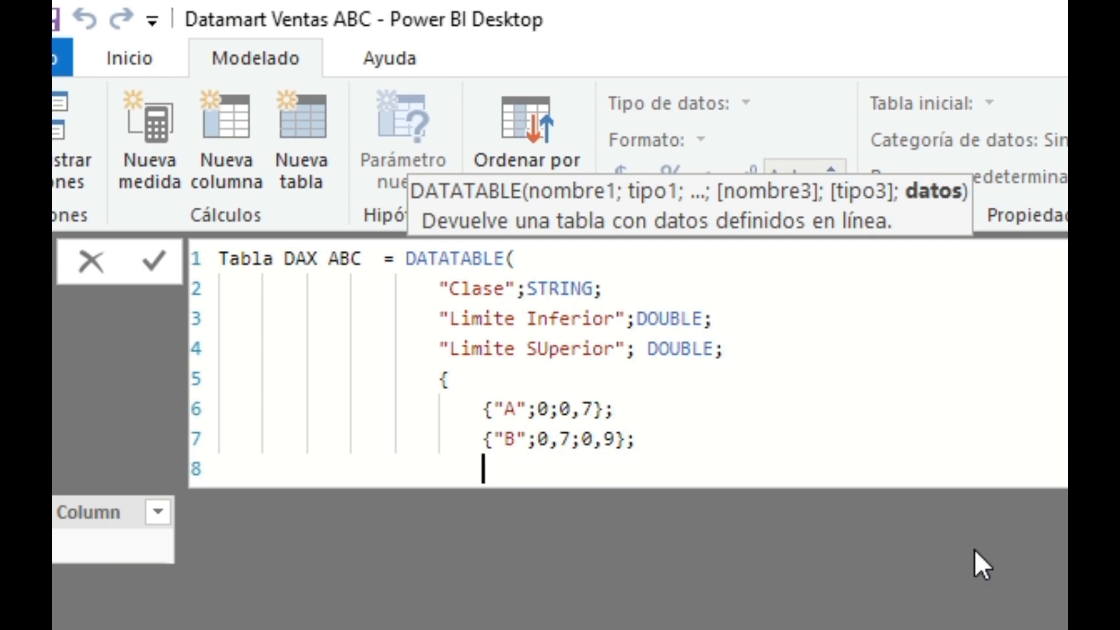
Step: Paste the copied row as the third data row and change its class to "C"
key(ctrl+v)
key(Left)
key(Left)
key(Left)
key(Left)
key(Left)
key(Left)
key(Left)
key(Left)
key(BackSpace)
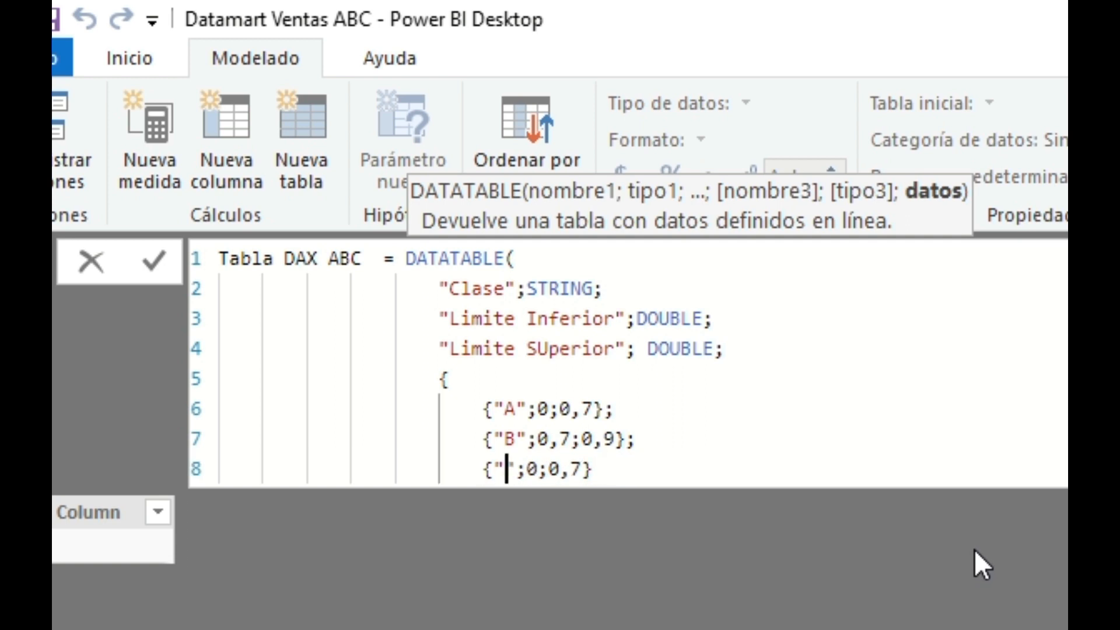
text(C)
Step: Set the "C" row's lower limit to 0,0 and its upper limit to 1
key(Right)
key(Right)
key(Right)
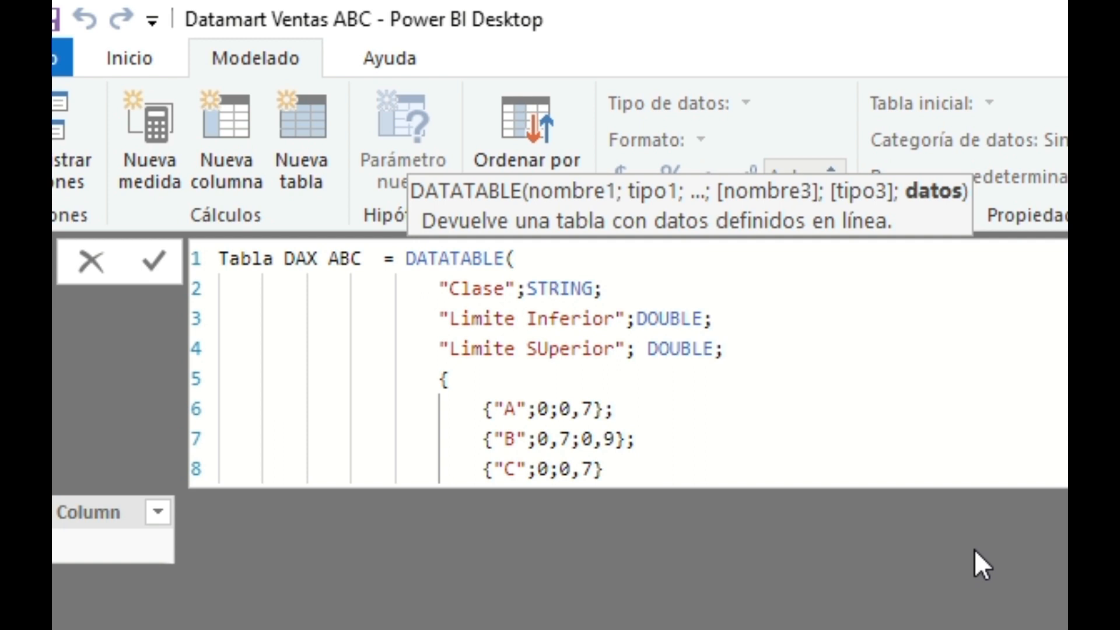
text(,0)
key(Right)
key(Right)
key(BackSpace)
text(1)
key(Delete)
key(Delete)
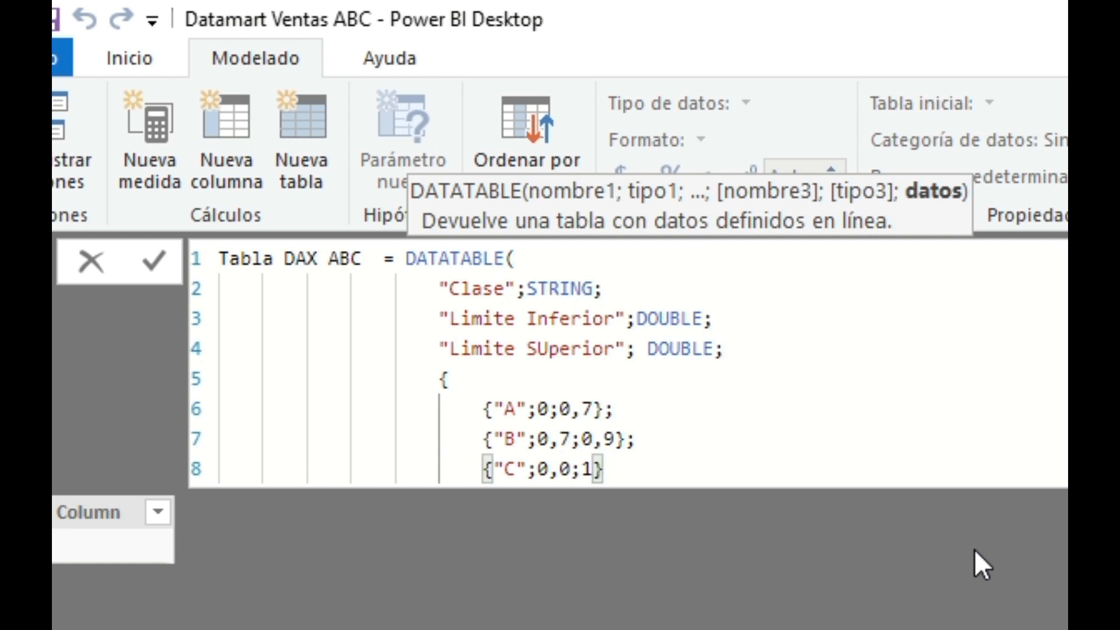
Step: Close the data block and the DATATABLE function on a new line, and commit the table formula
key(shift+Return)
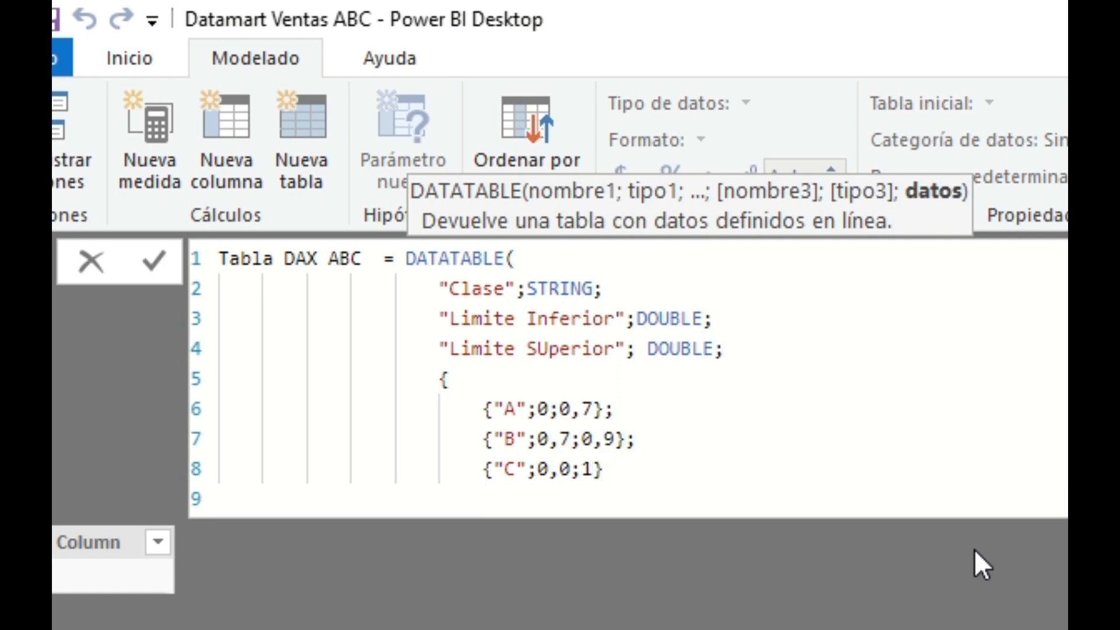
text(})
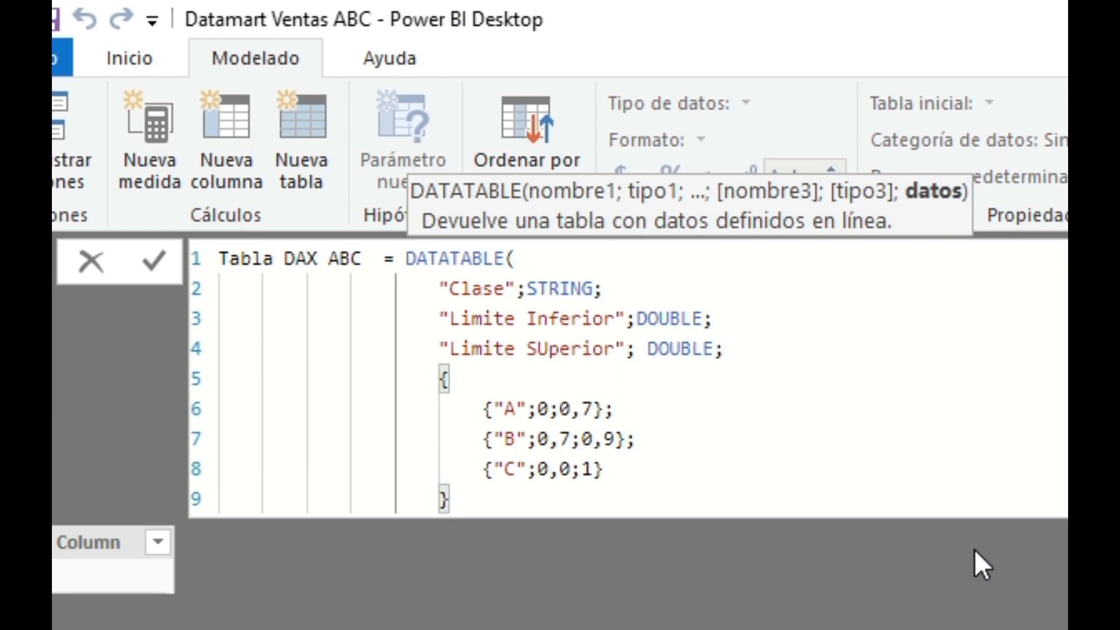
text())
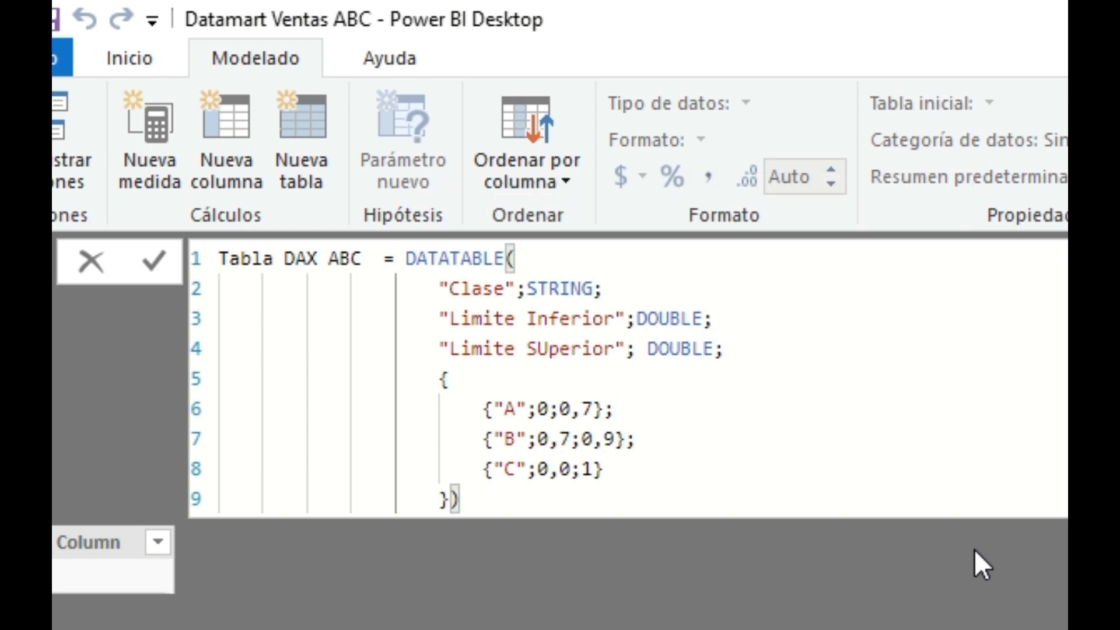
key(Return)
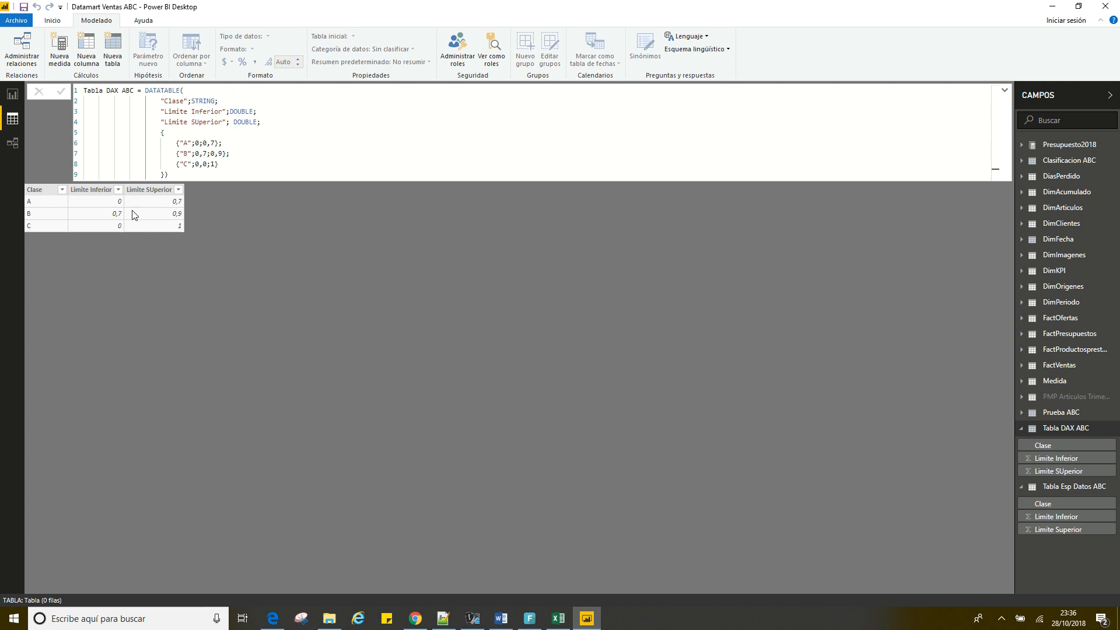
Step: Correct the third column's name to "Limite Superior" in the table formula and apply it
click(199, 122)
key(BackSpace)
text(u)
click(352, 258)
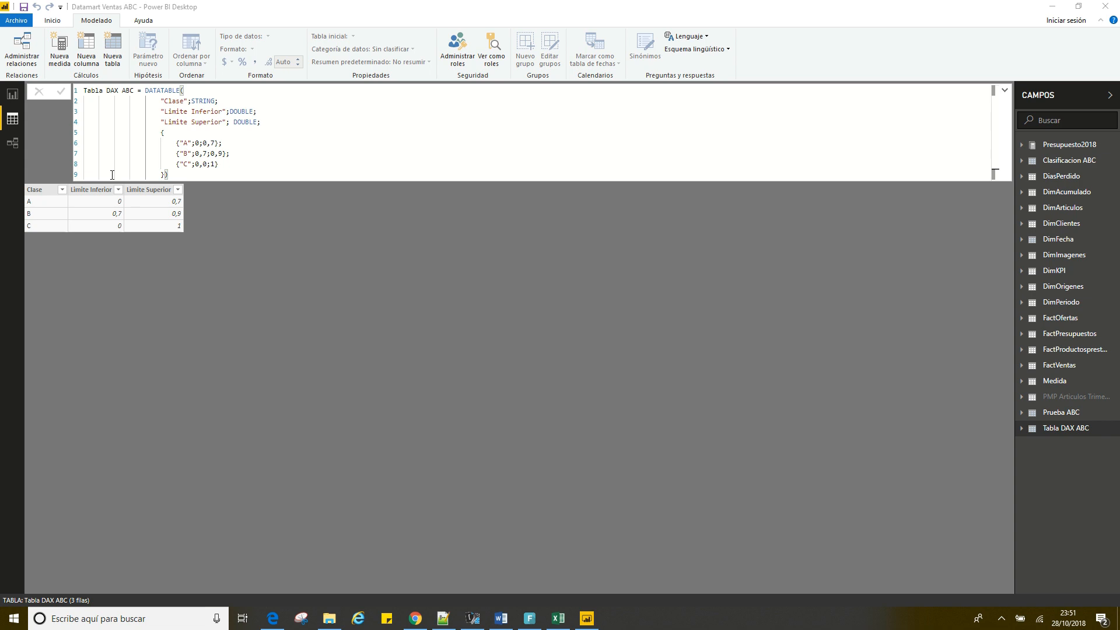
Step: Switch to the report view and clear the VENTAS search text from the field list
click(14, 93)
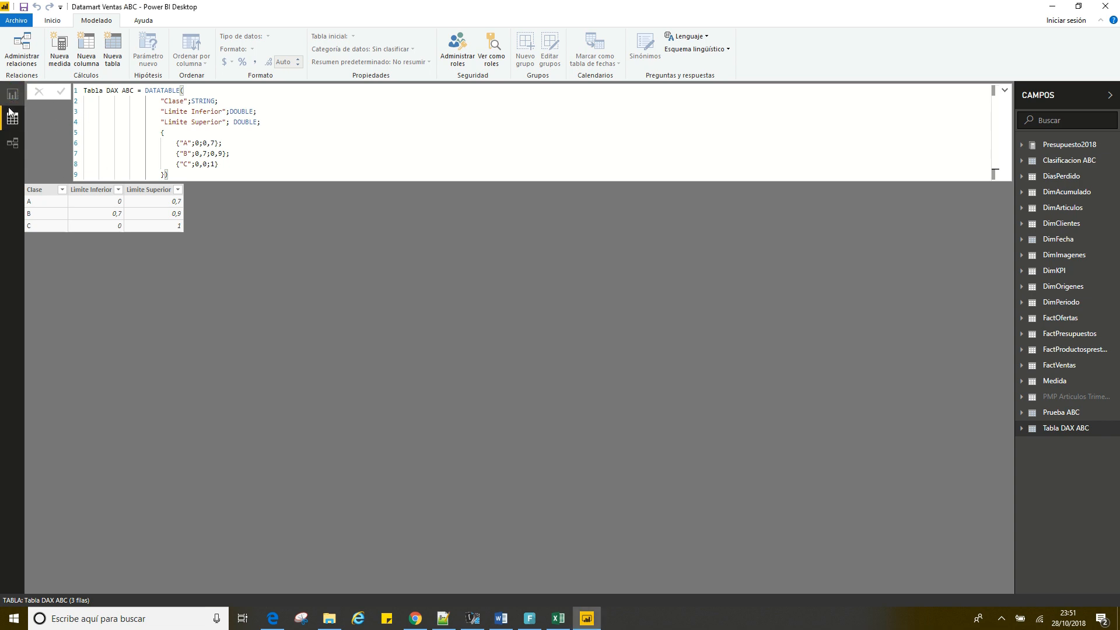
click(13, 96)
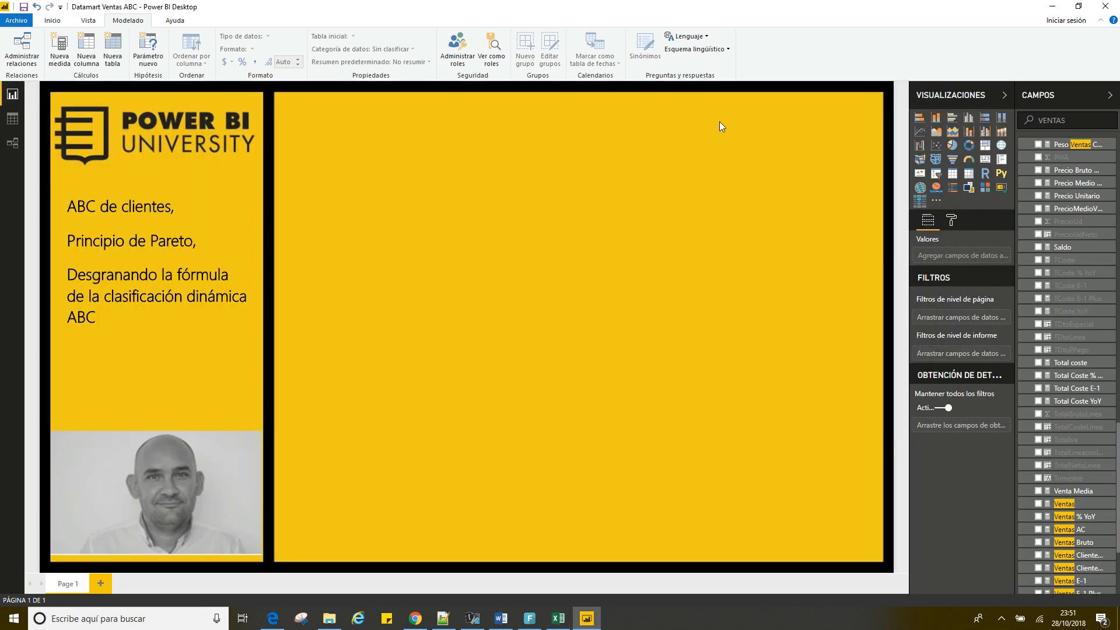
drag(1078, 119, 980, 119)
key(BackSpace)
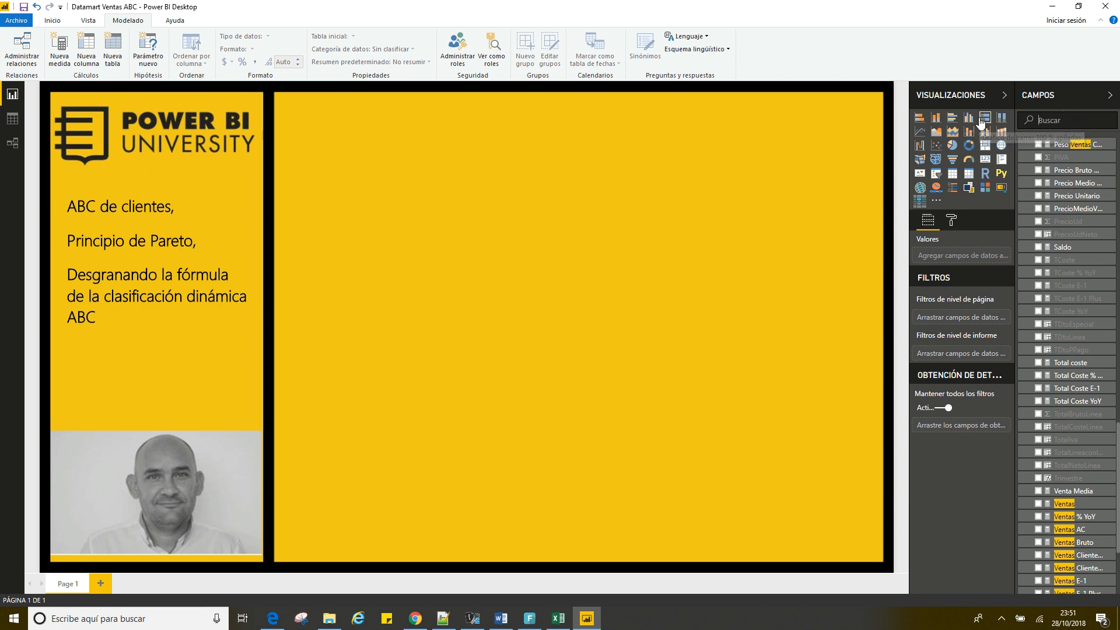
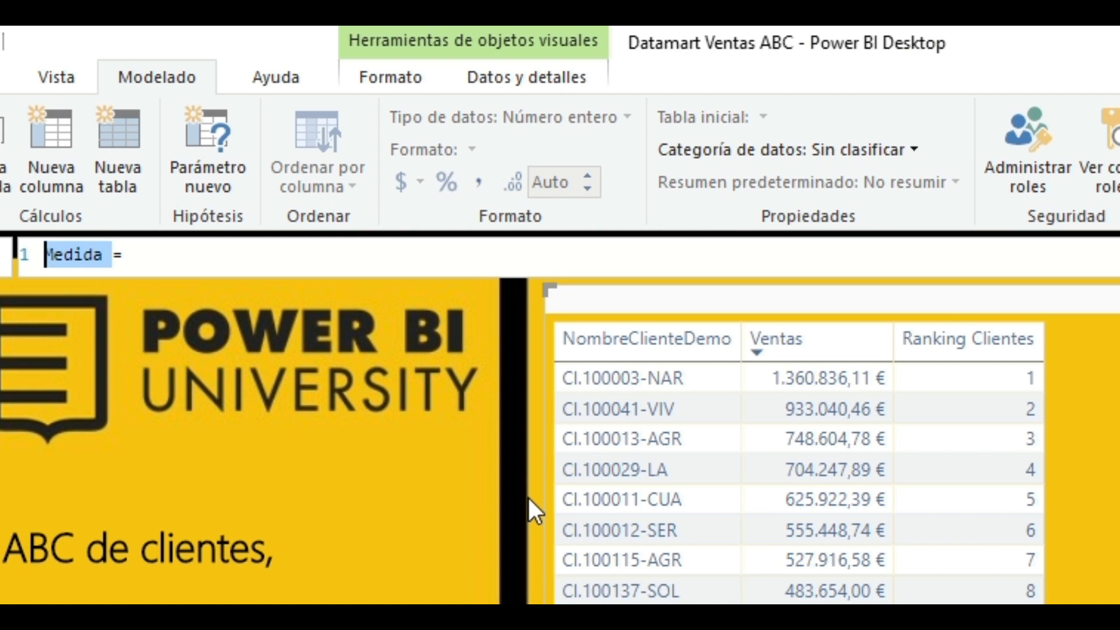
Step: Name the new measure "Ventas Acumuladas por cliente"
text(s Acu)
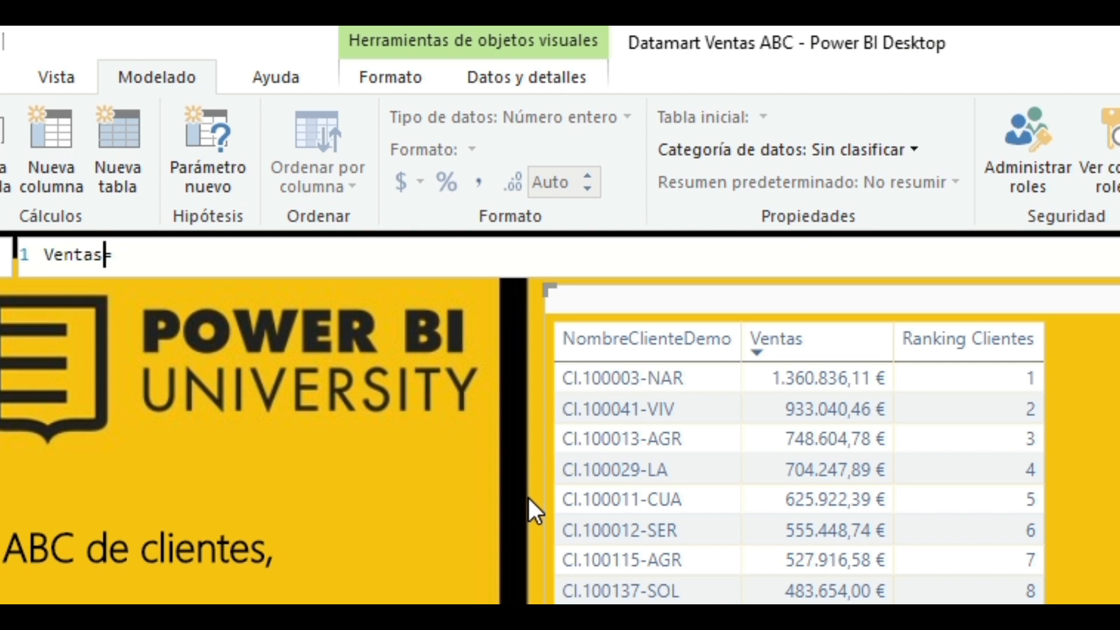
text(muladas)
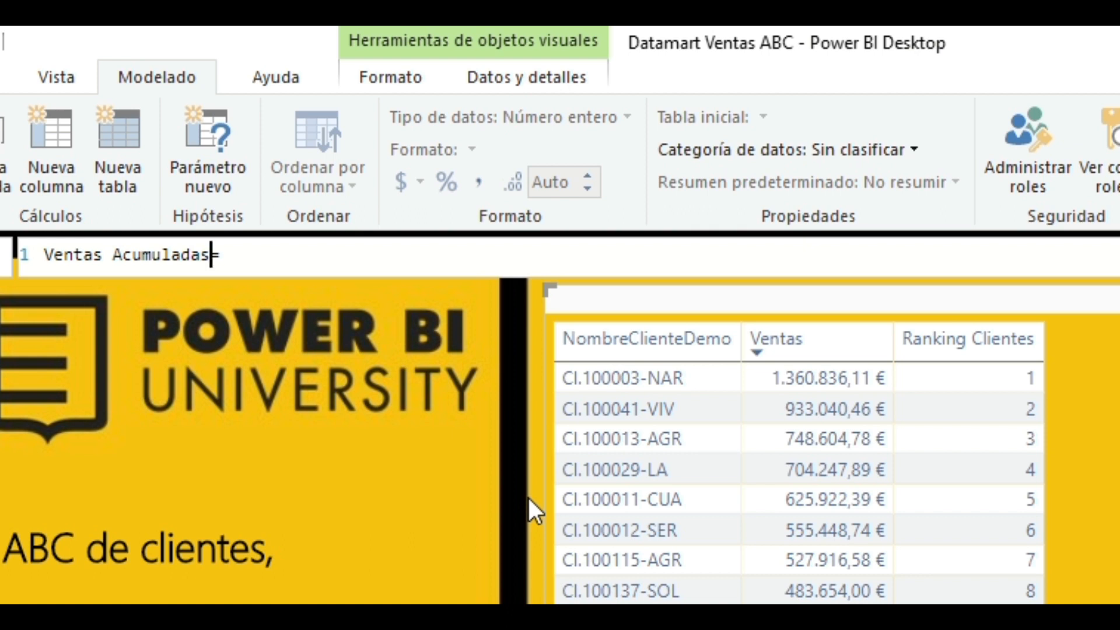
text( por cliente)
key(End)
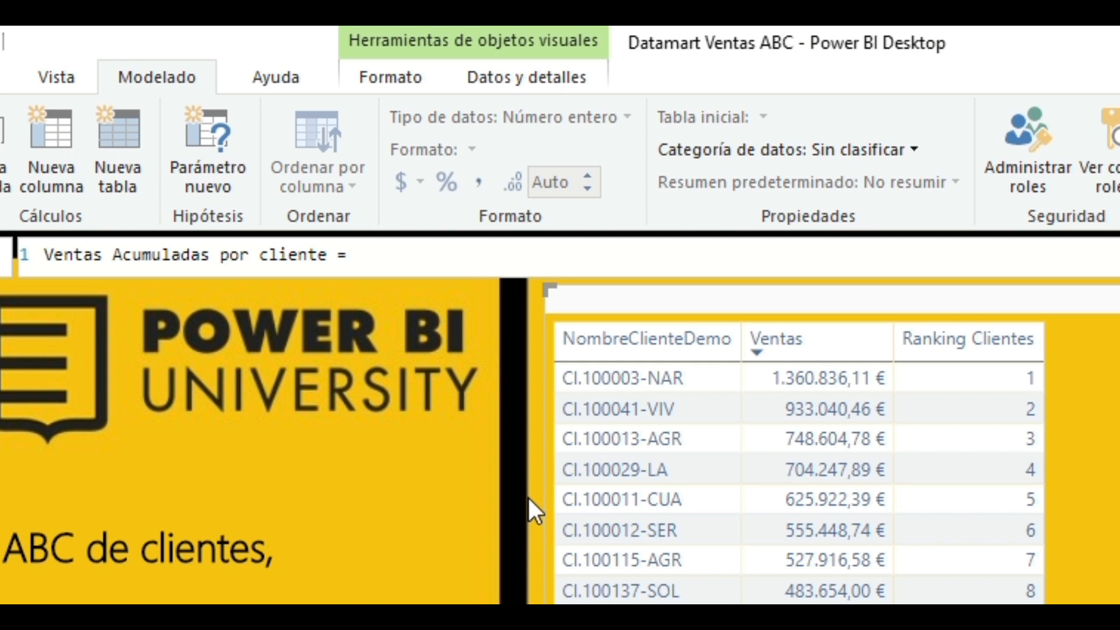
Step: Begin the measure's formula with CALCULATE, using [Ventas] as the expression followed by a semicolon
text(calculate)
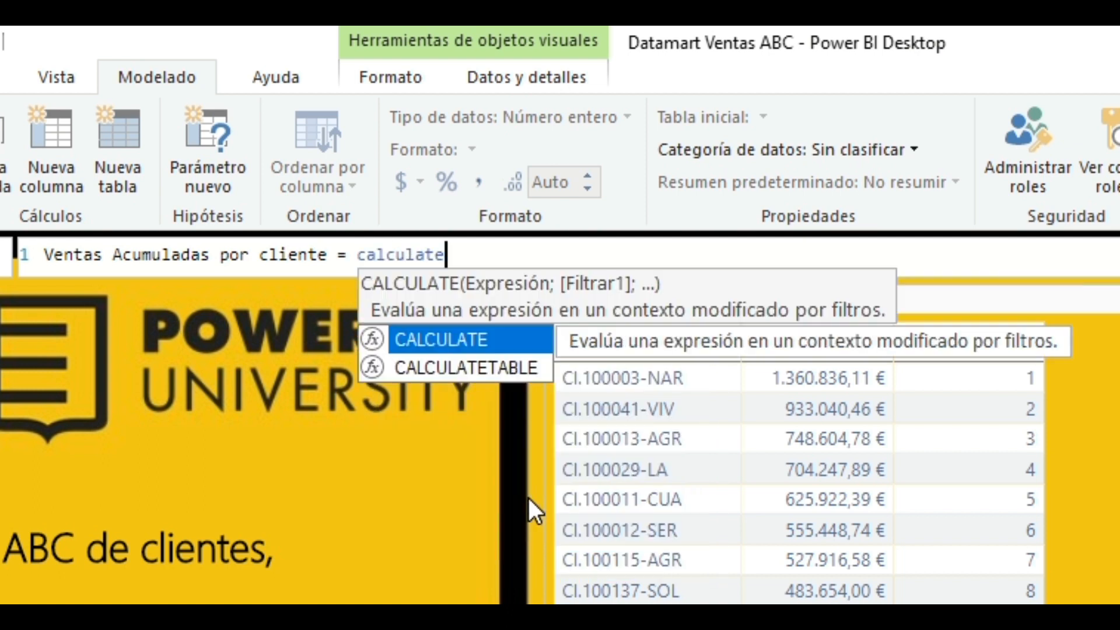
text(([ventas)
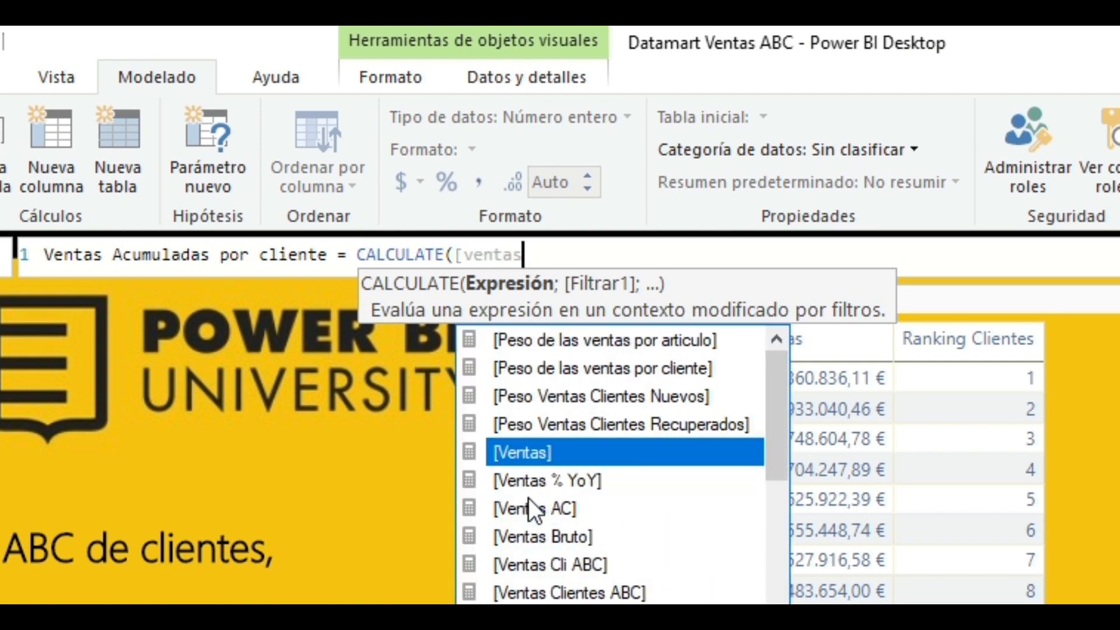
key(Tab)
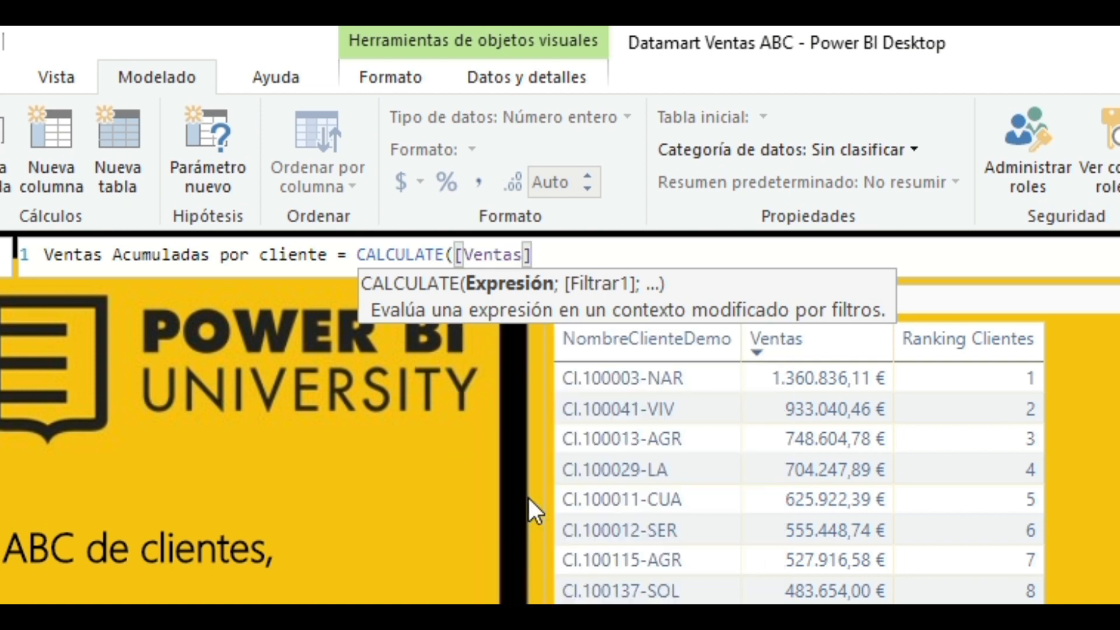
text(;)
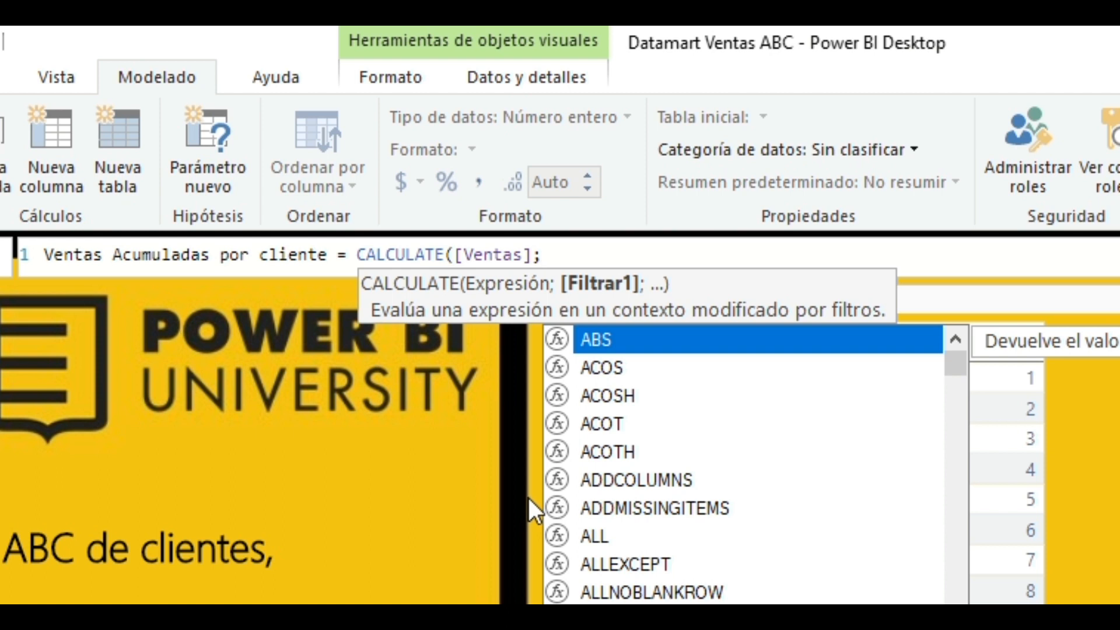
Step: Add a TOPN function as the CALCULATE filter, with [Ranking Clientes] as its N value
text(top)
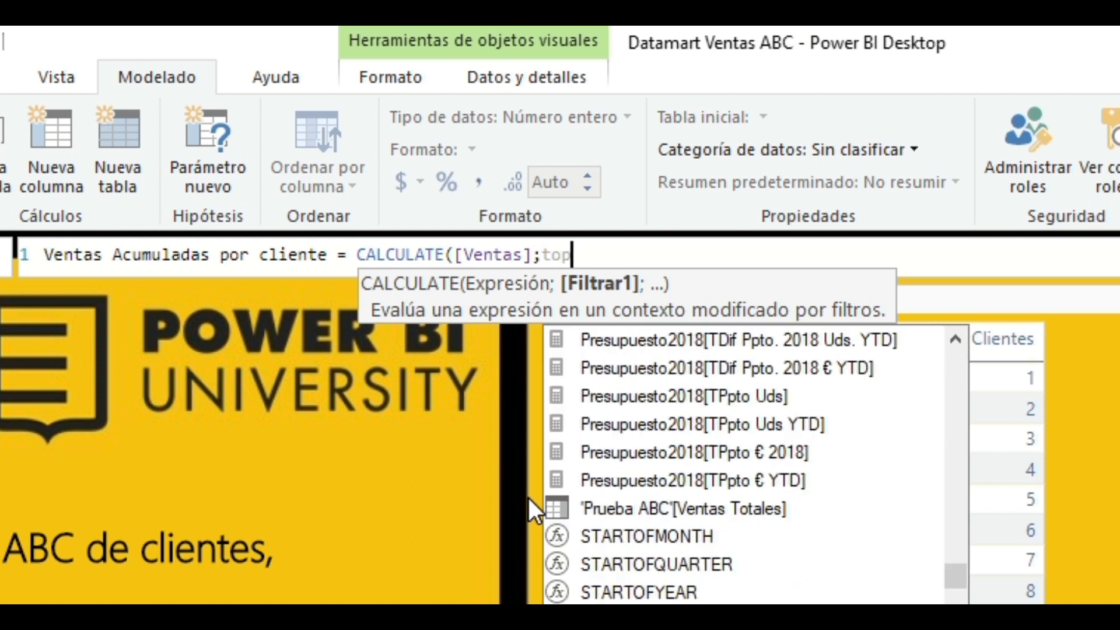
key(Tab)
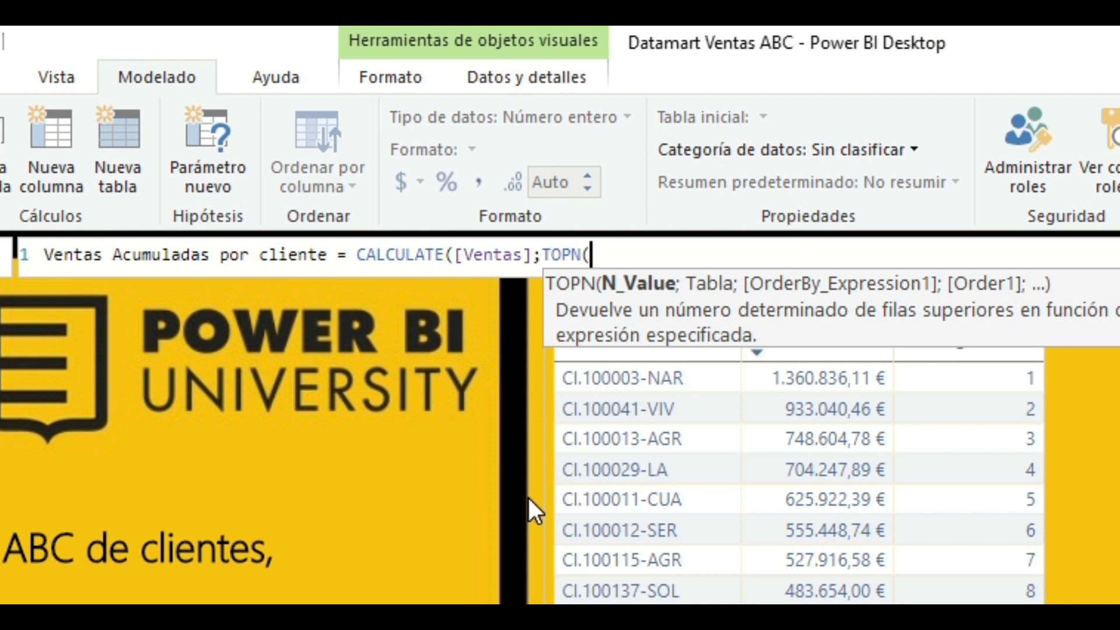
text([)
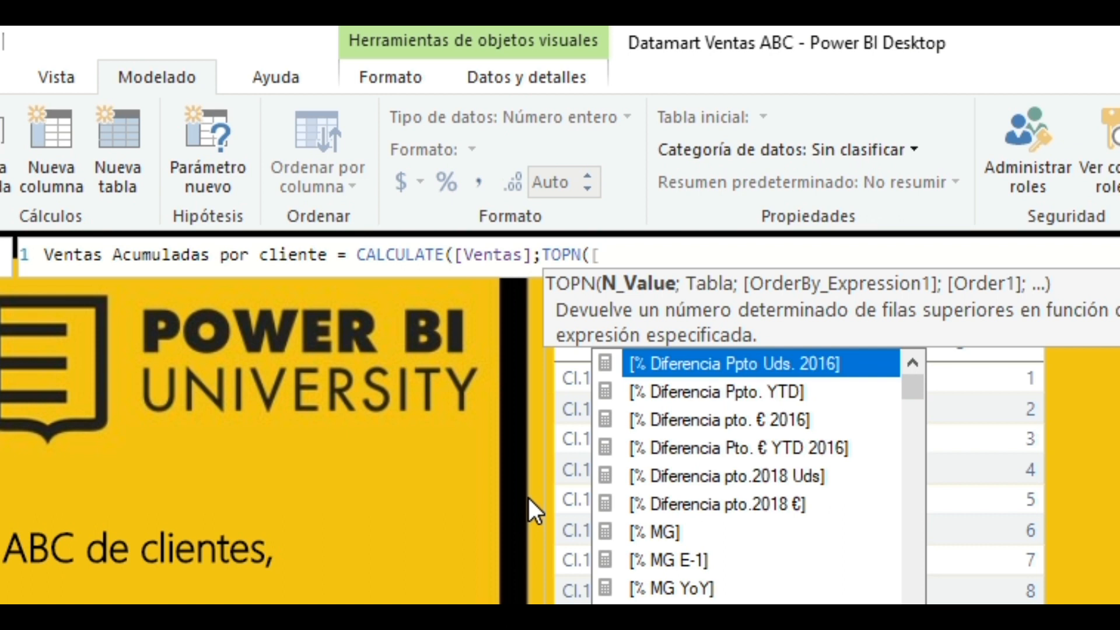
text(Ra)
key(Down)
key(Tab)
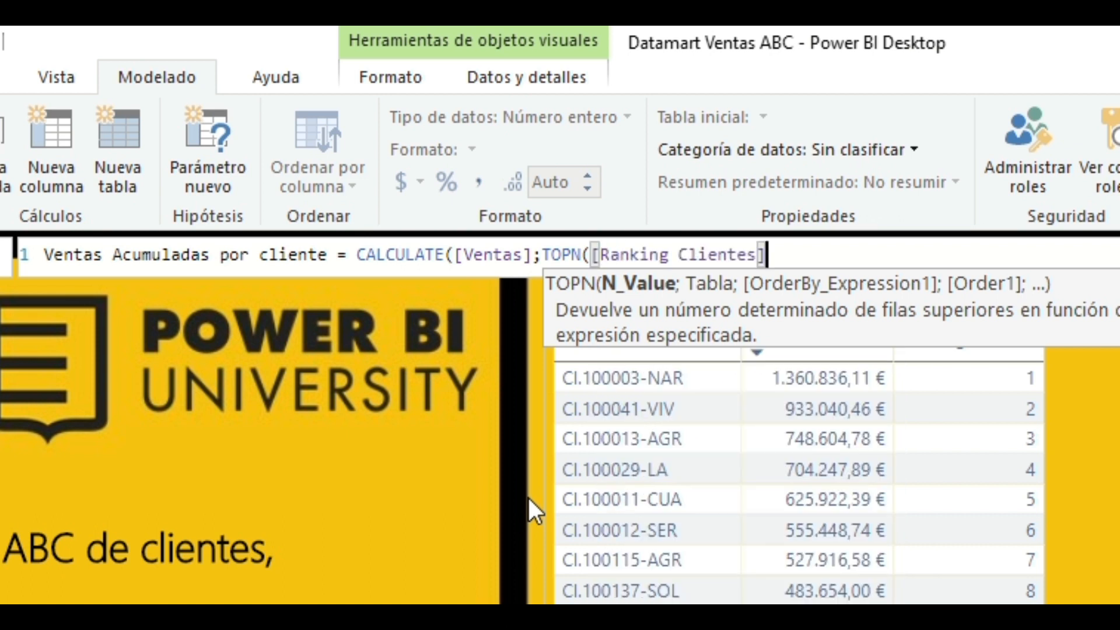
text(;)
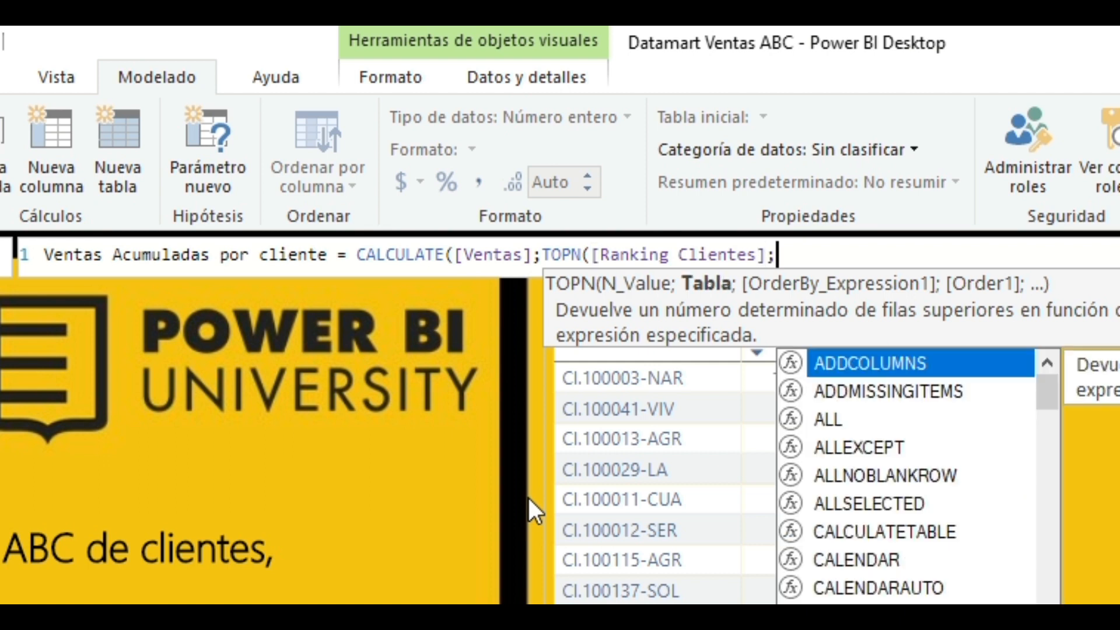
Step: Set ALL(DimClientes) as the table argument of the TOPN function, followed by a semicolon
text(all)
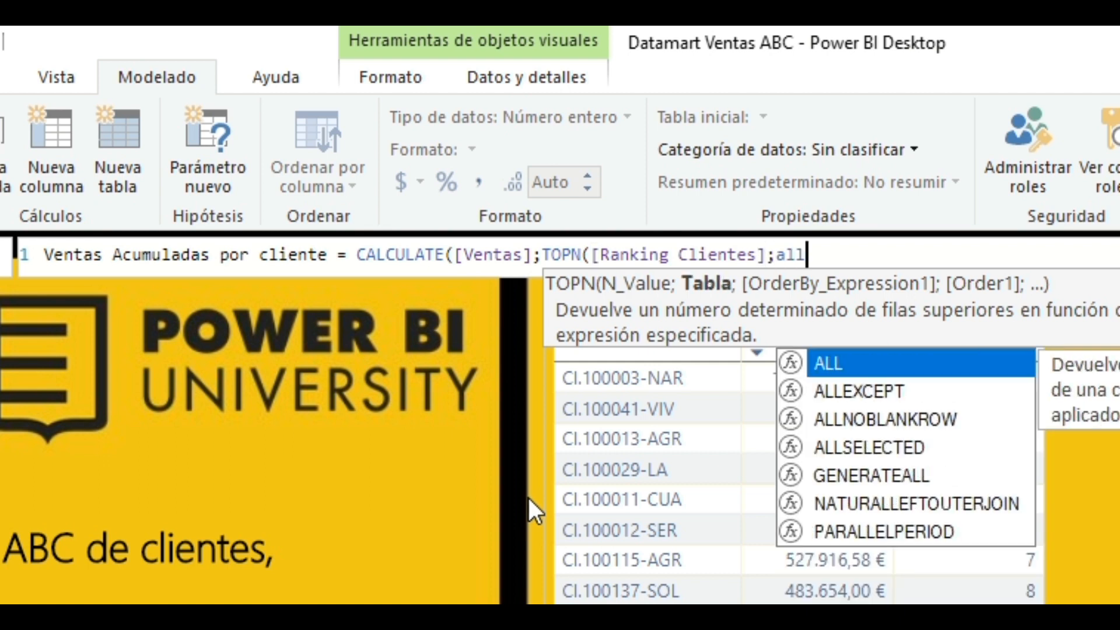
key(Tab)
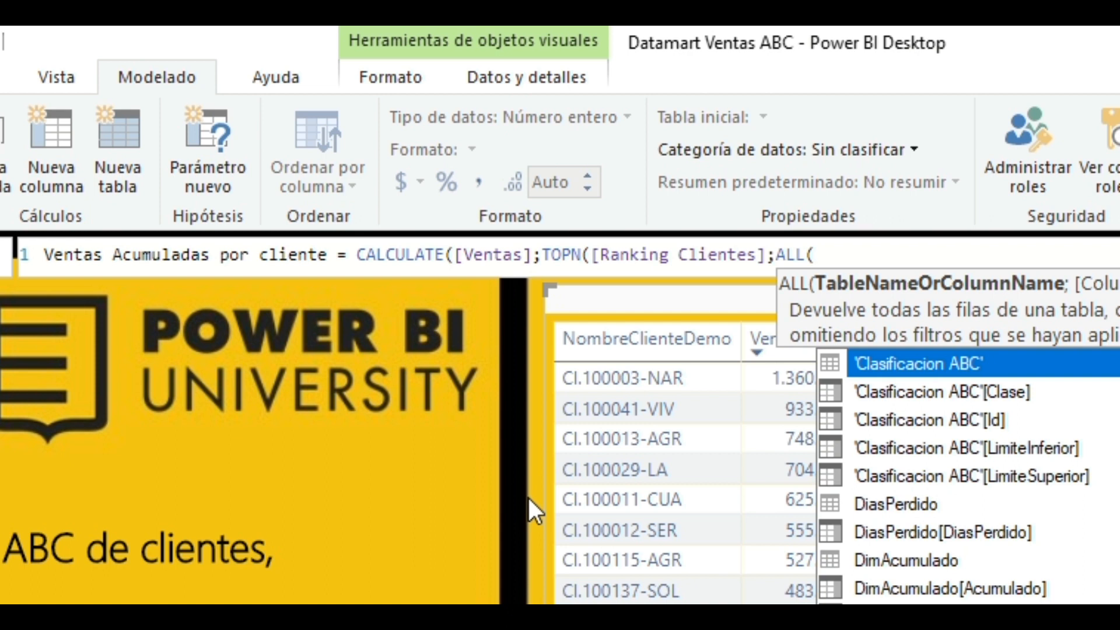
text(Dimcl)
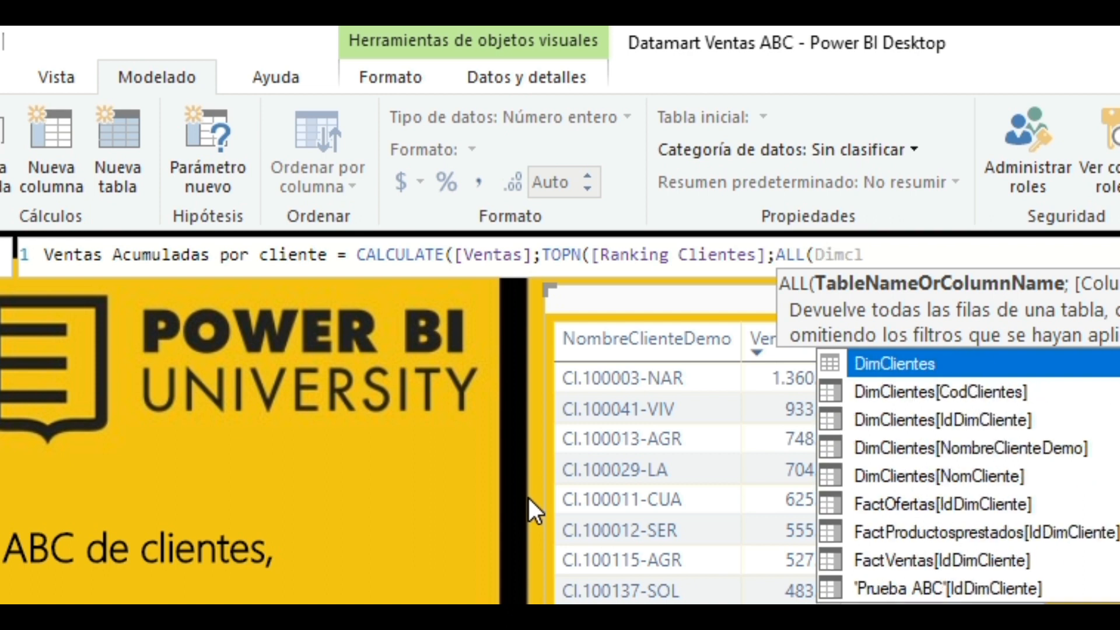
key(Tab)
text())
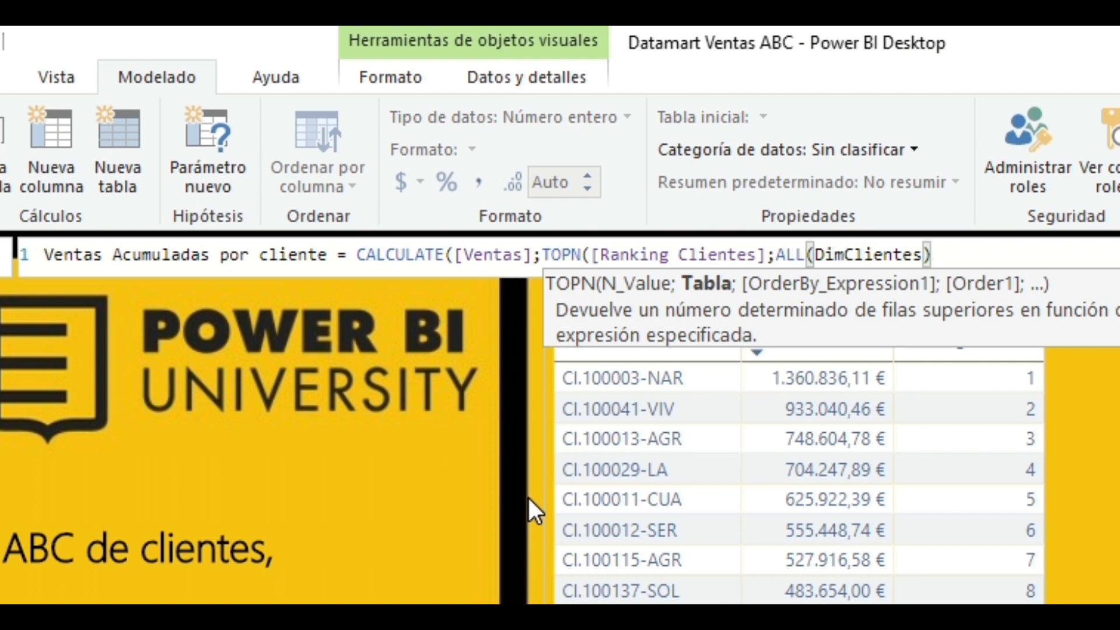
text(;)
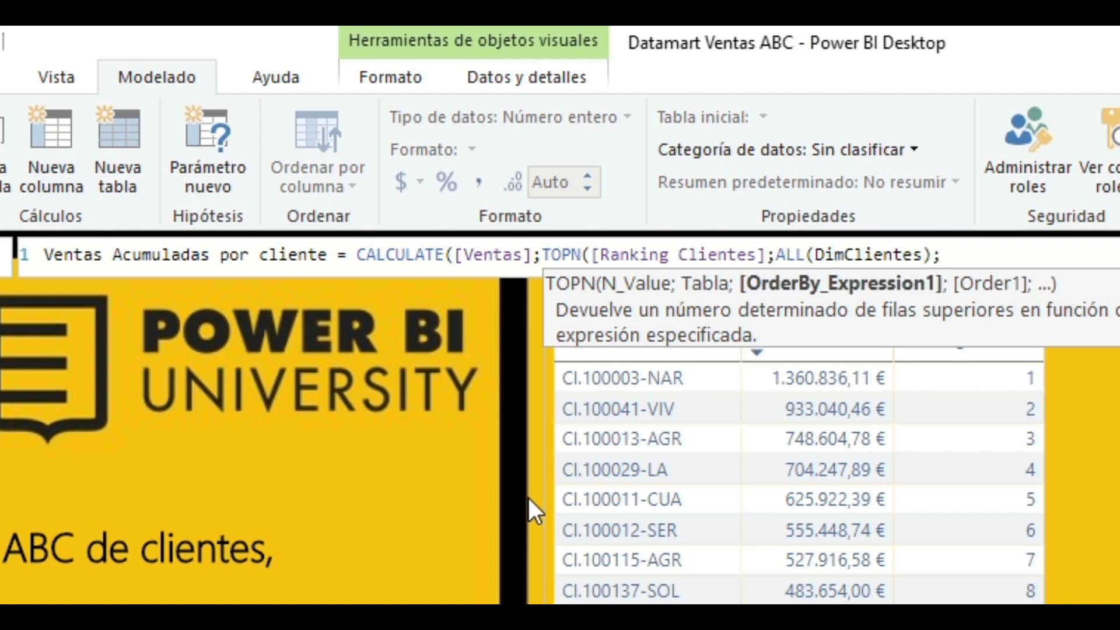
Step: Enter [Ventas] as the order-by expression of the TOPN function
text(Ventas)
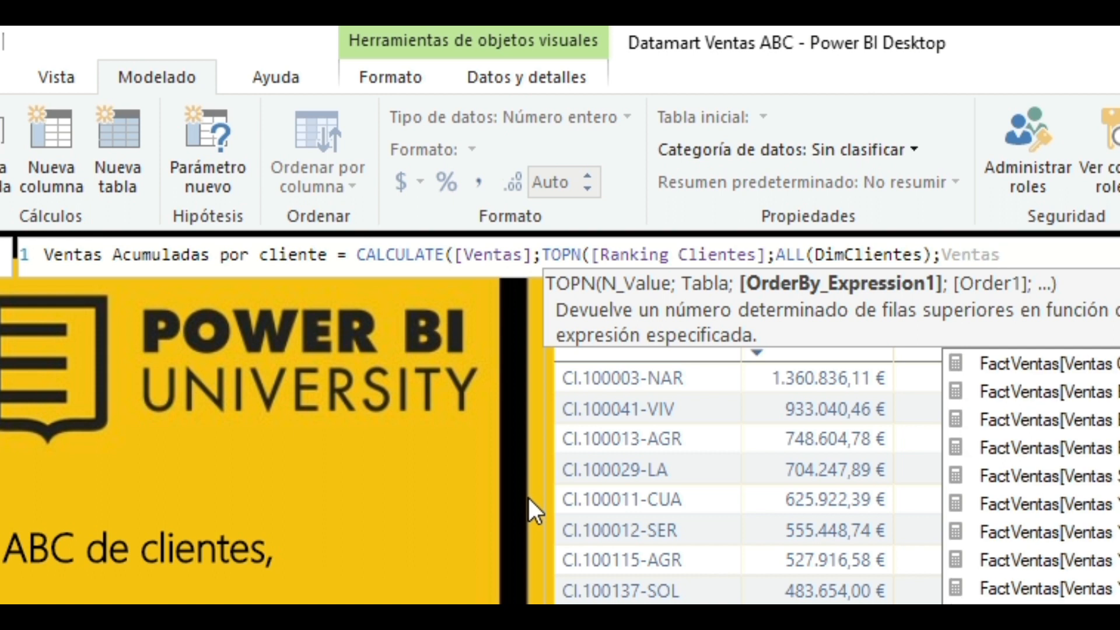
key(Tab)
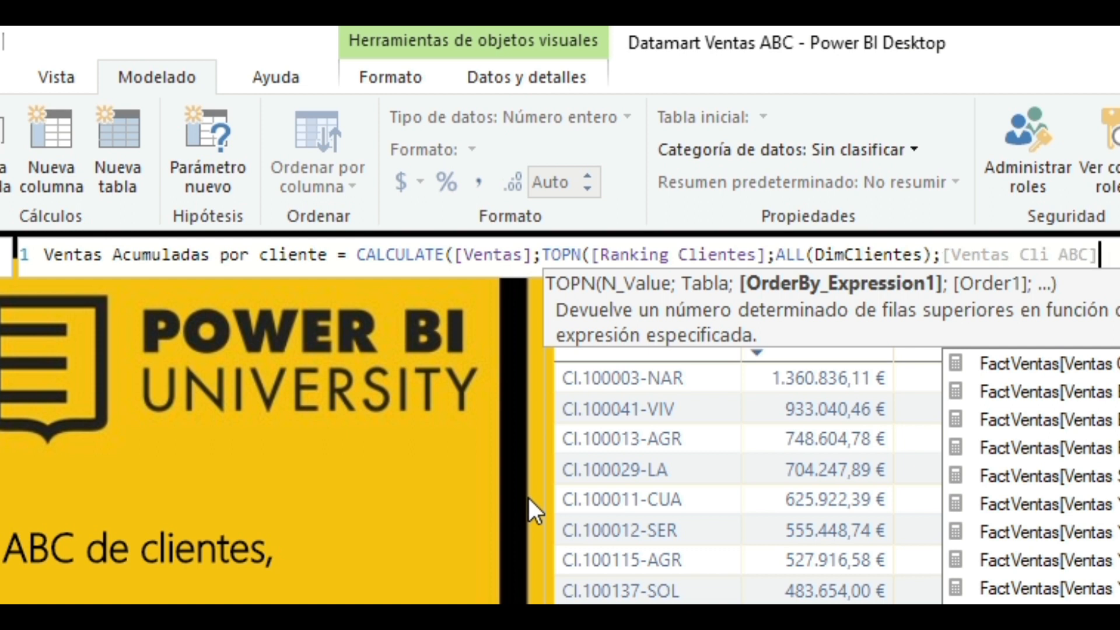
key(shift+Right)
key(shift+Left)
key(shift+Left)
key(shift+Left)
key(shift+Left)
key(shift+Left)
key(shift+Left)
key(shift+Left)
key(shift+Left)
key(shift+Left)
key(shift+Left)
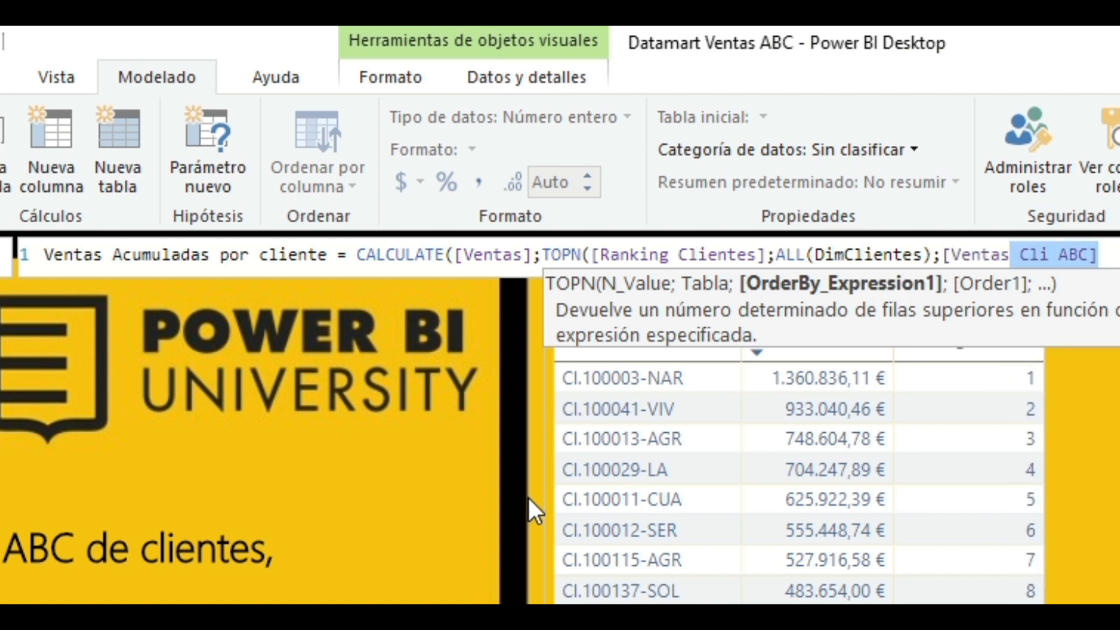
text(])
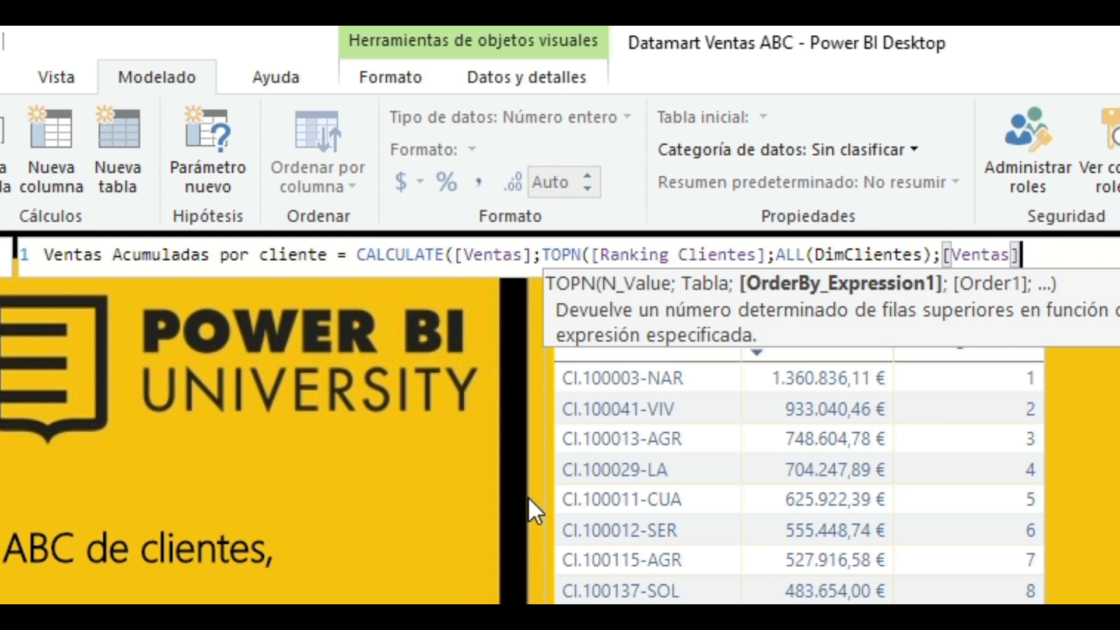
Step: Set the TOPN order to DESC, close both functions and commit the accumulated sales measure
text(;)
key(Down)
key(Tab)
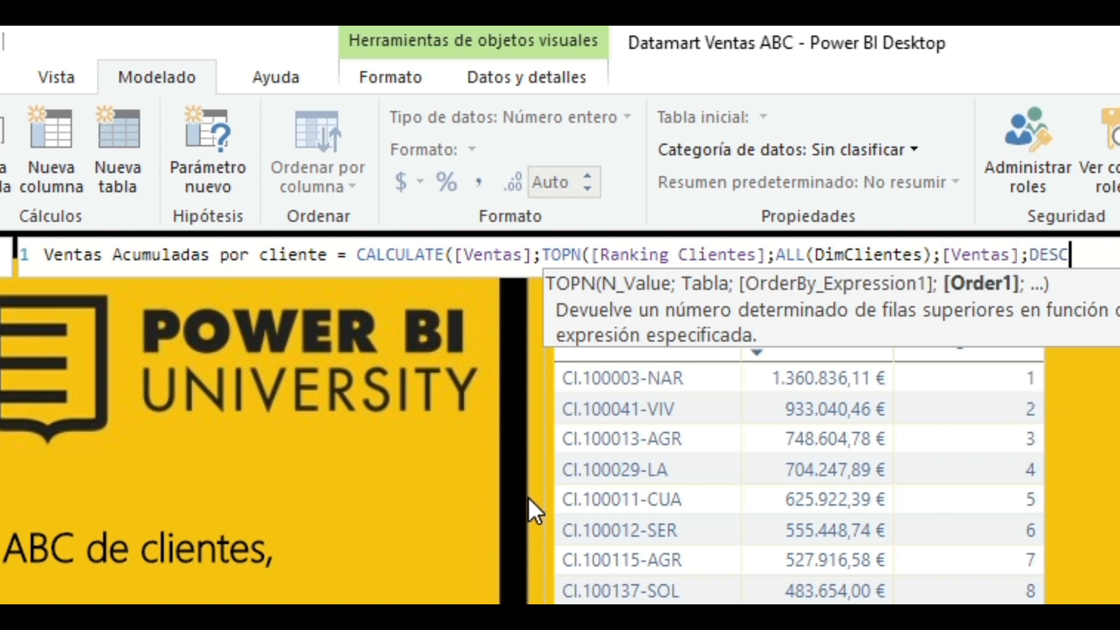
text())
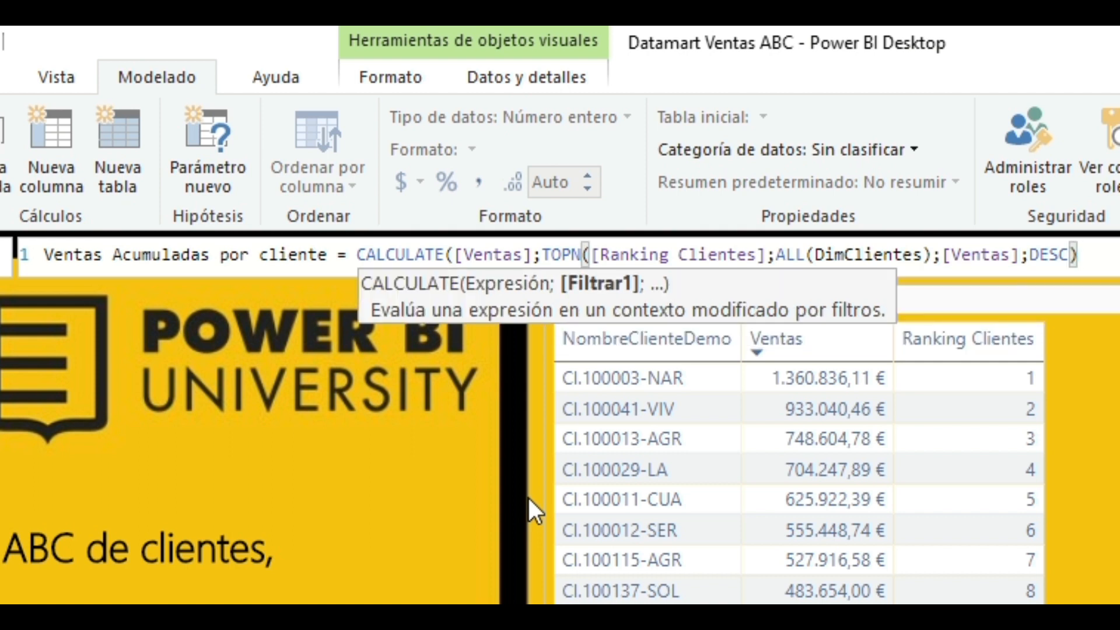
text())
key(Return)
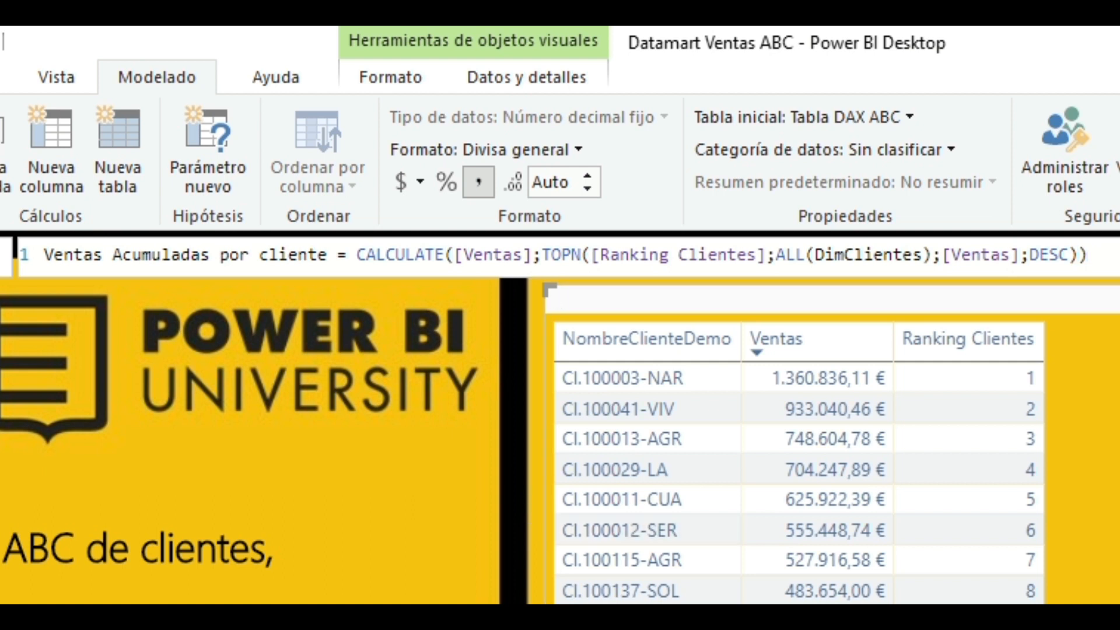
Step: Add the Ventas Acumuladas por cliente measure to the customer table visual and format it as € Euro (123 €) currency
drag(1078, 497, 716, 414)
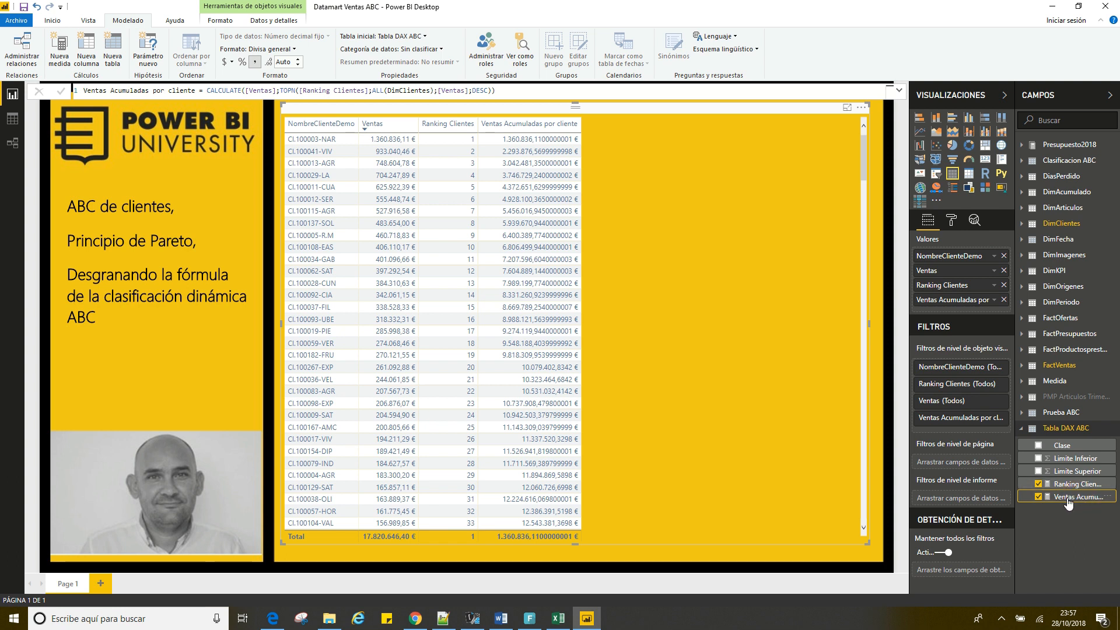
click(290, 49)
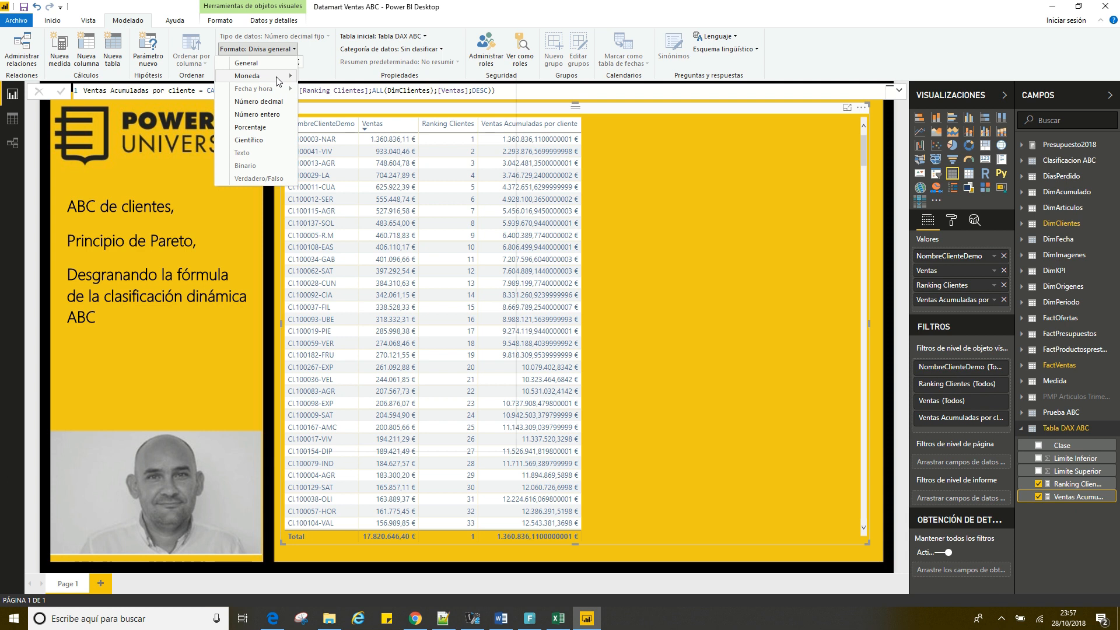
mouse_move(278, 78)
click(346, 119)
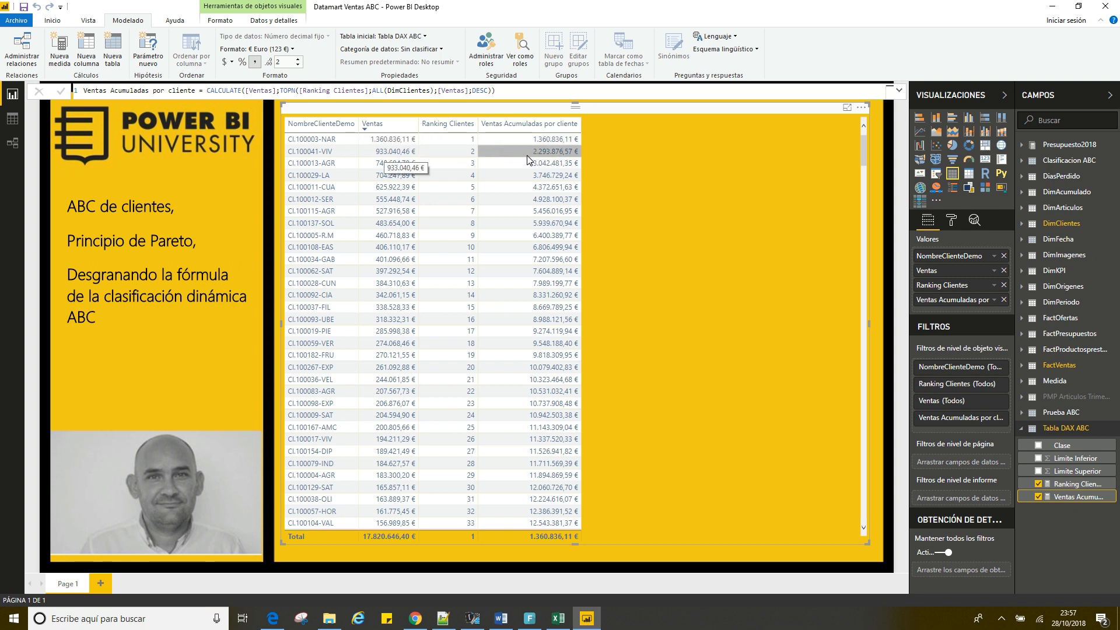
drag(395, 157, 390, 159)
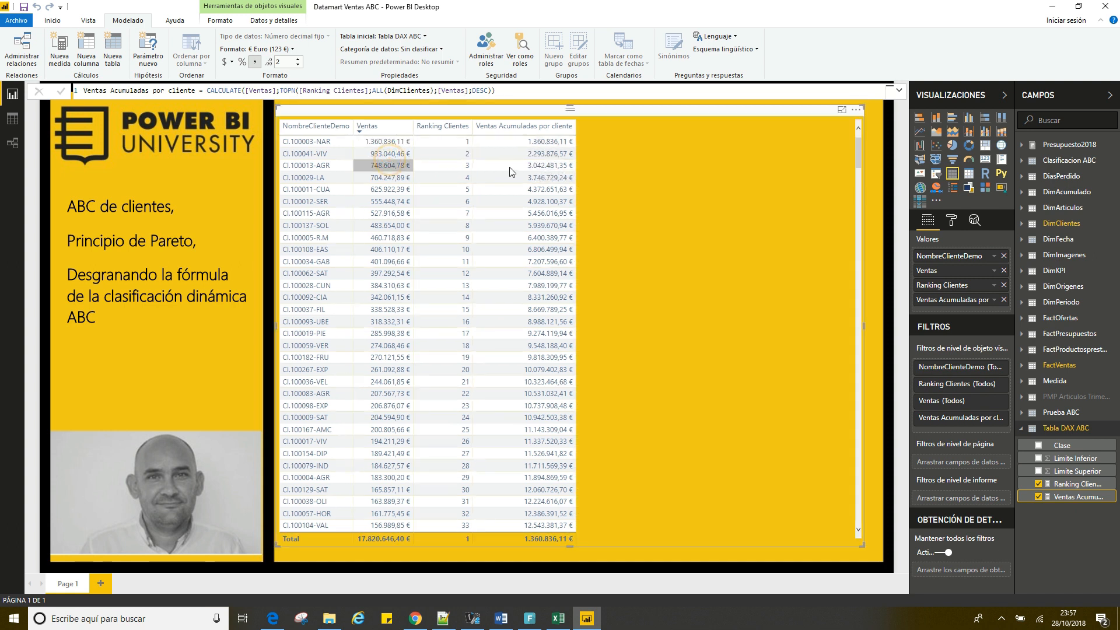
click(554, 180)
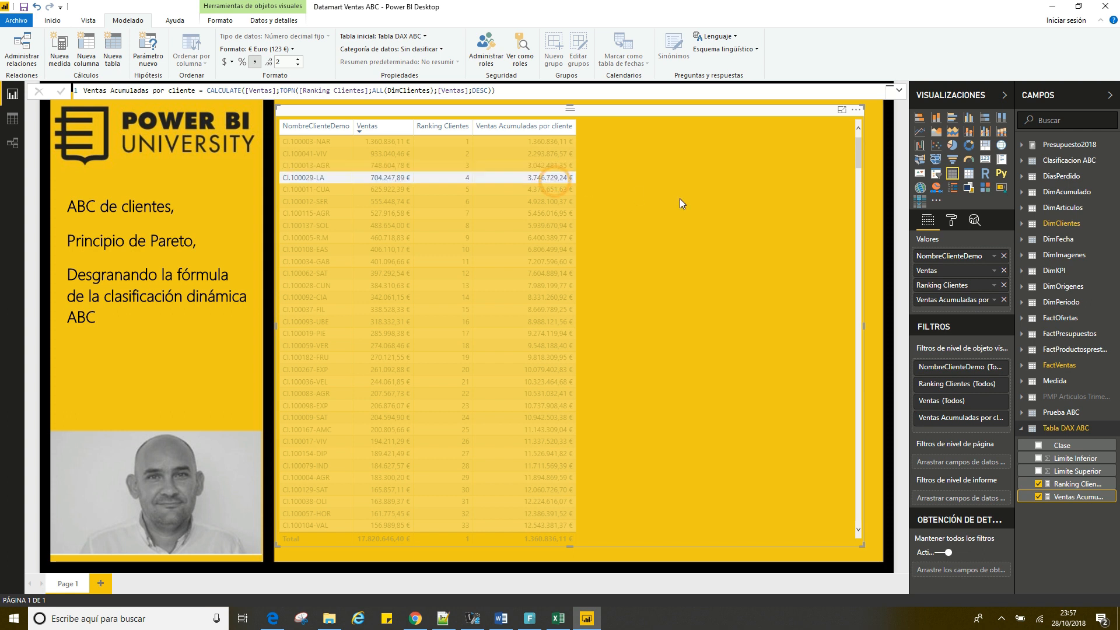
click(636, 175)
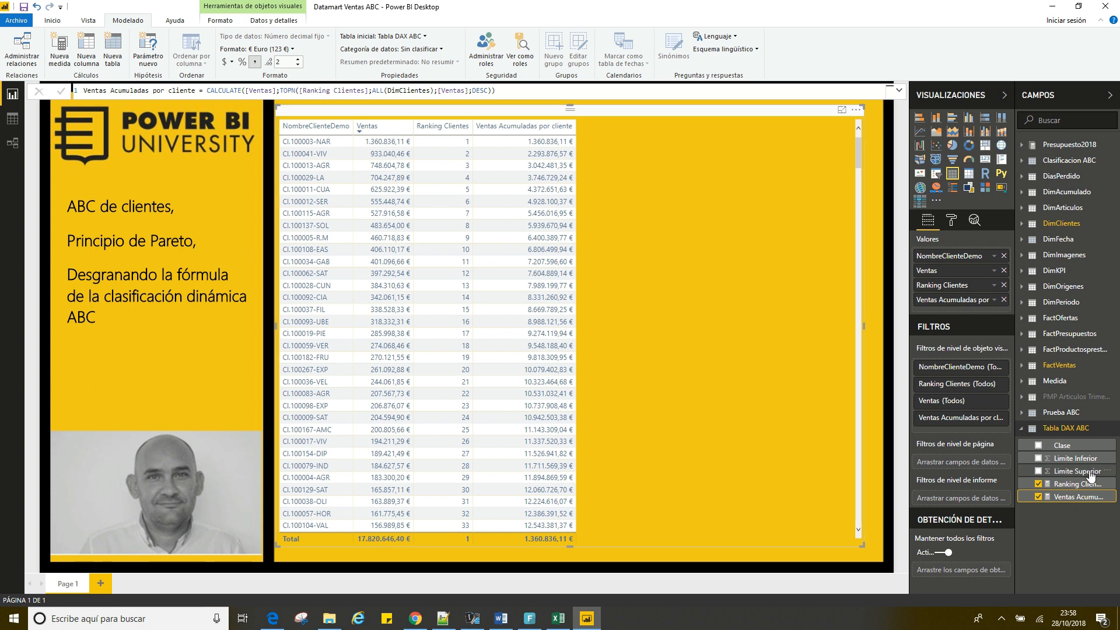
Step: Create a new measure in Tabla DAX ABC and name it "%Acumulado"
right_click(1066, 430)
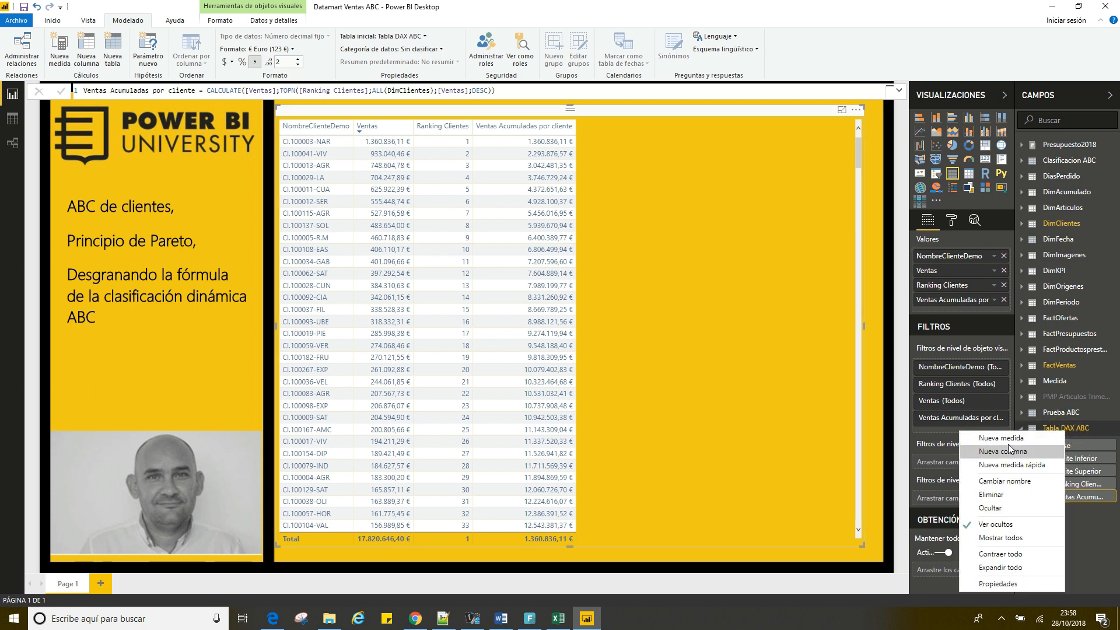
key(Escape)
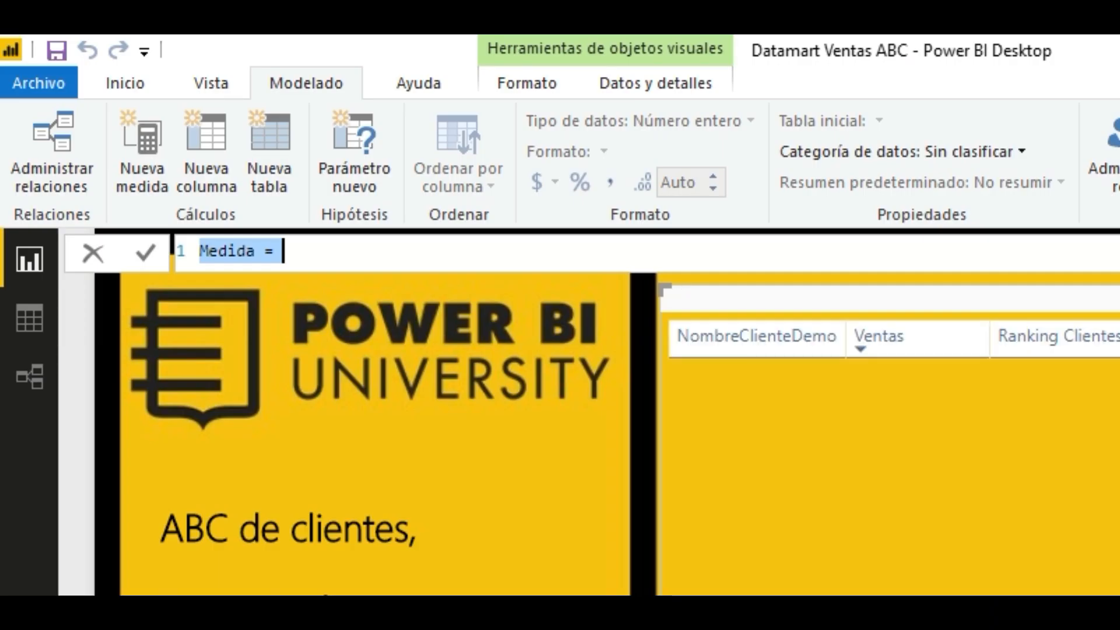
click(270, 251)
drag(255, 251, 156, 257)
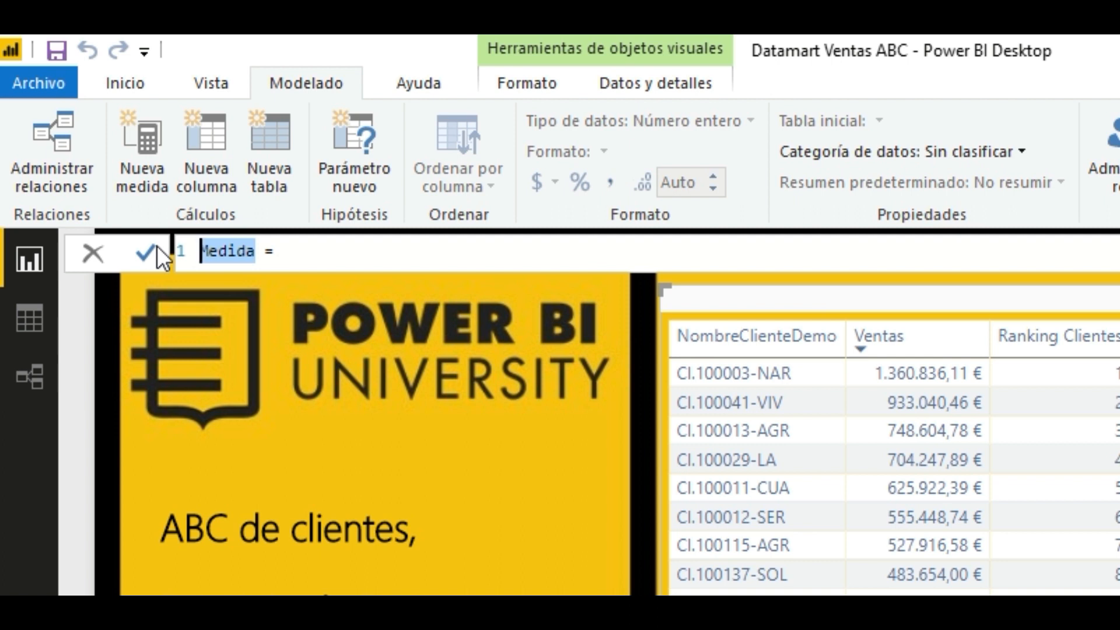
text(%Acumulado)
key(Right)
key(Right)
key(Right)
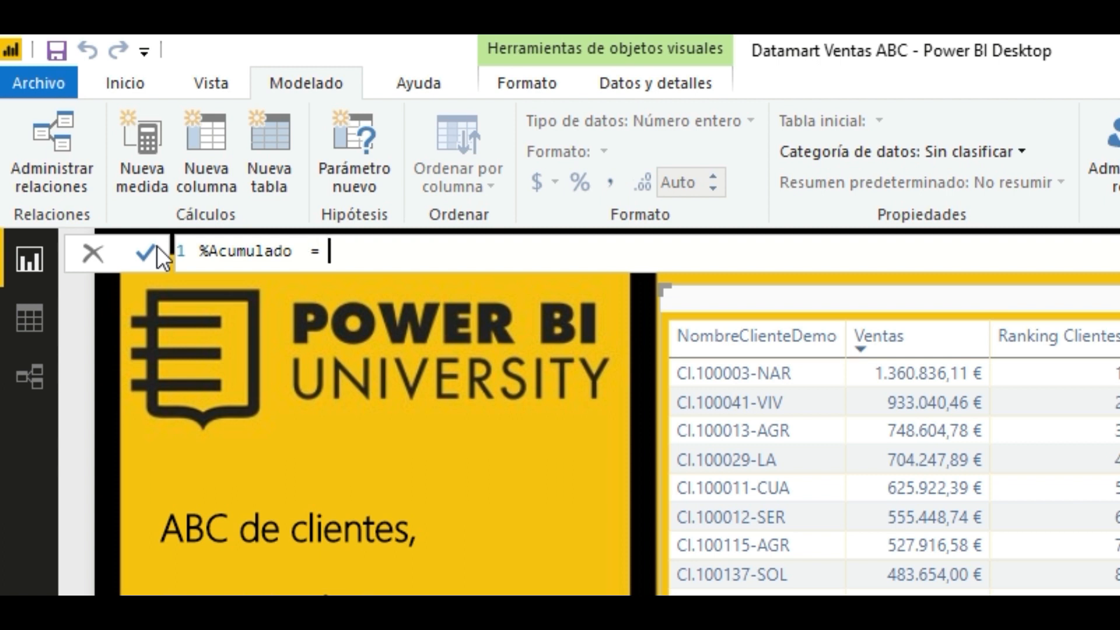
Step: Begin the %Acumulado formula with a variable VentasTotales defined as a CALCULATE of [Ventas], followed by a semicolon
text(VAR)
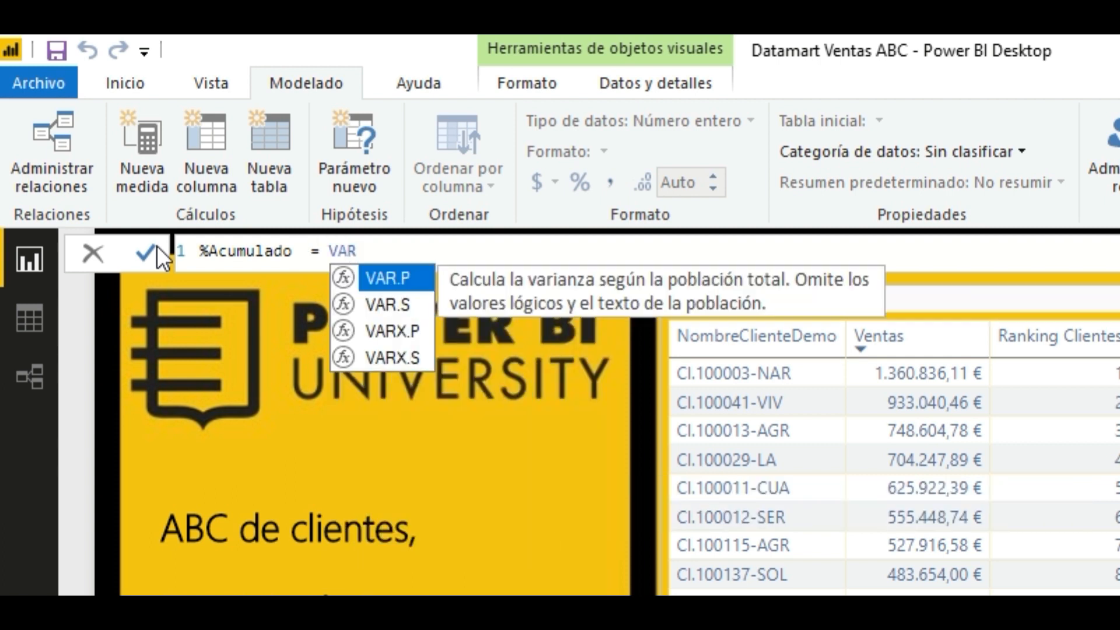
text( VentasTotales=)
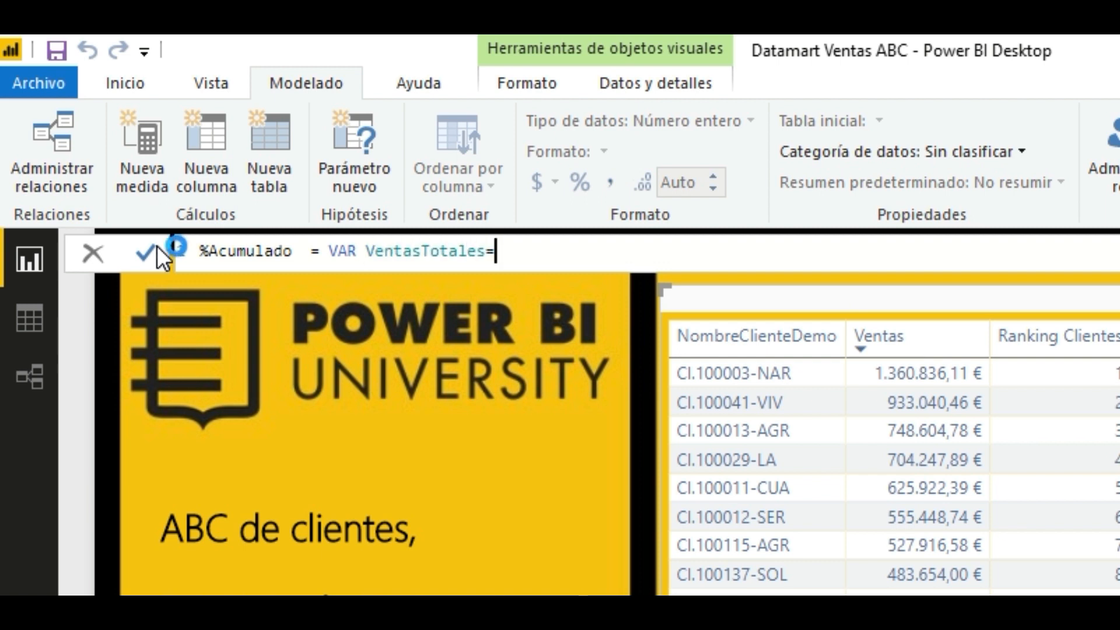
text( calcul)
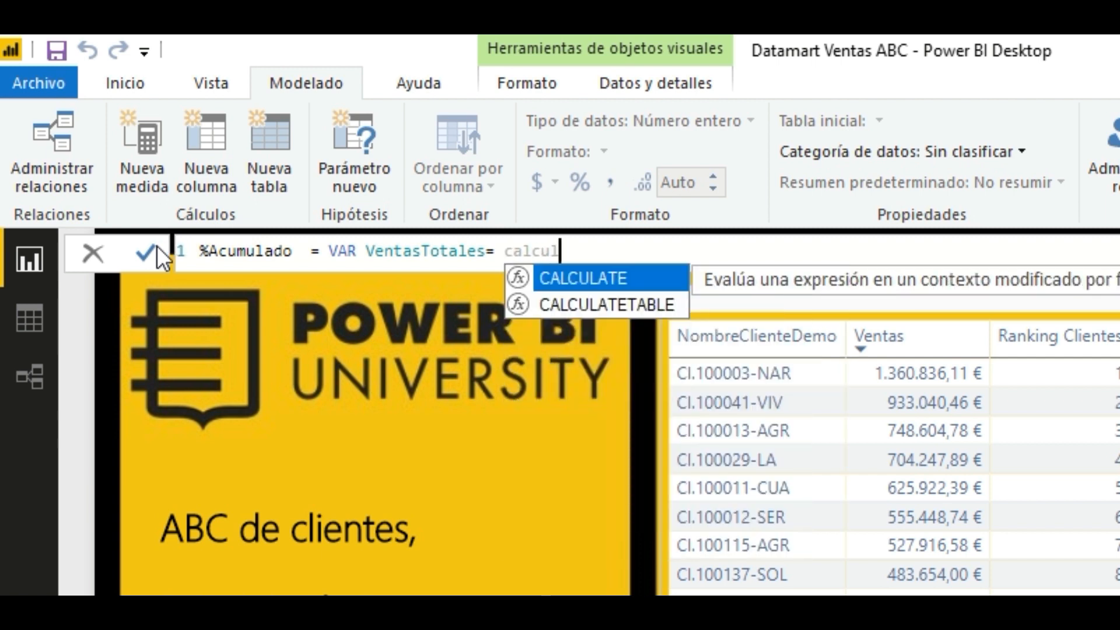
key(Tab)
text([Ventas)
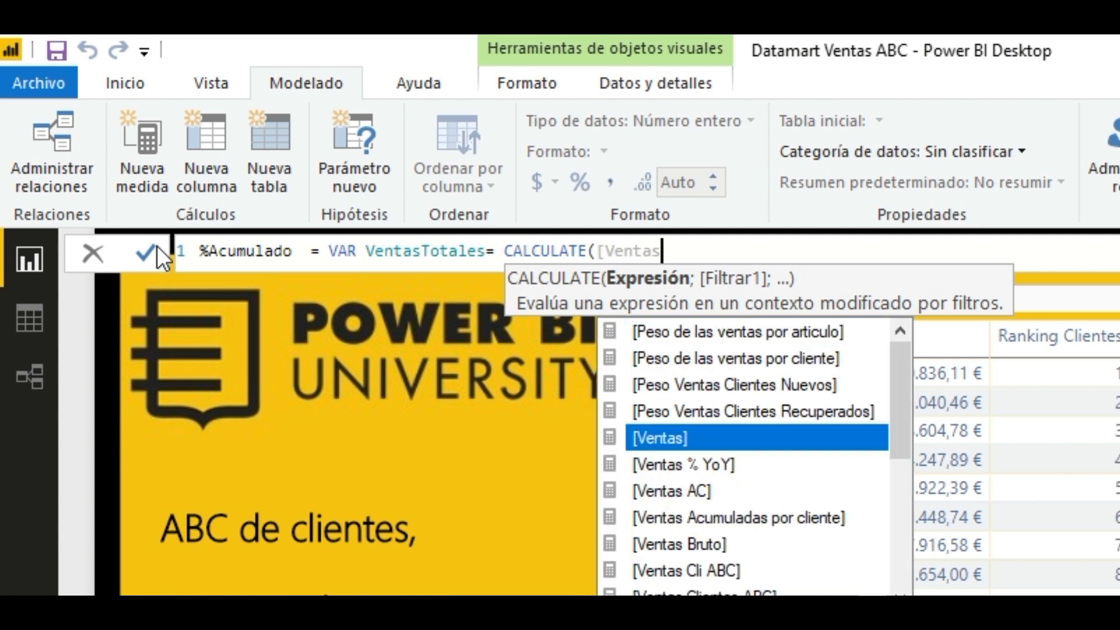
text(];)
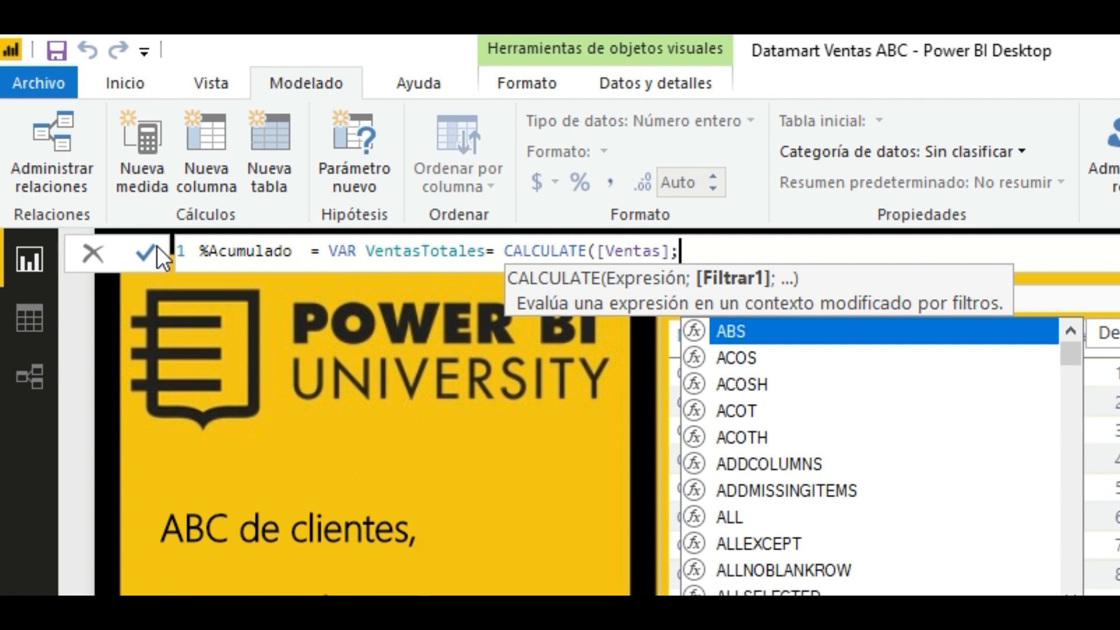
Step: Add ALL(DimClientes) as the CALCULATE filter and close the VentasTotales expression
text(all)
key(Tab)
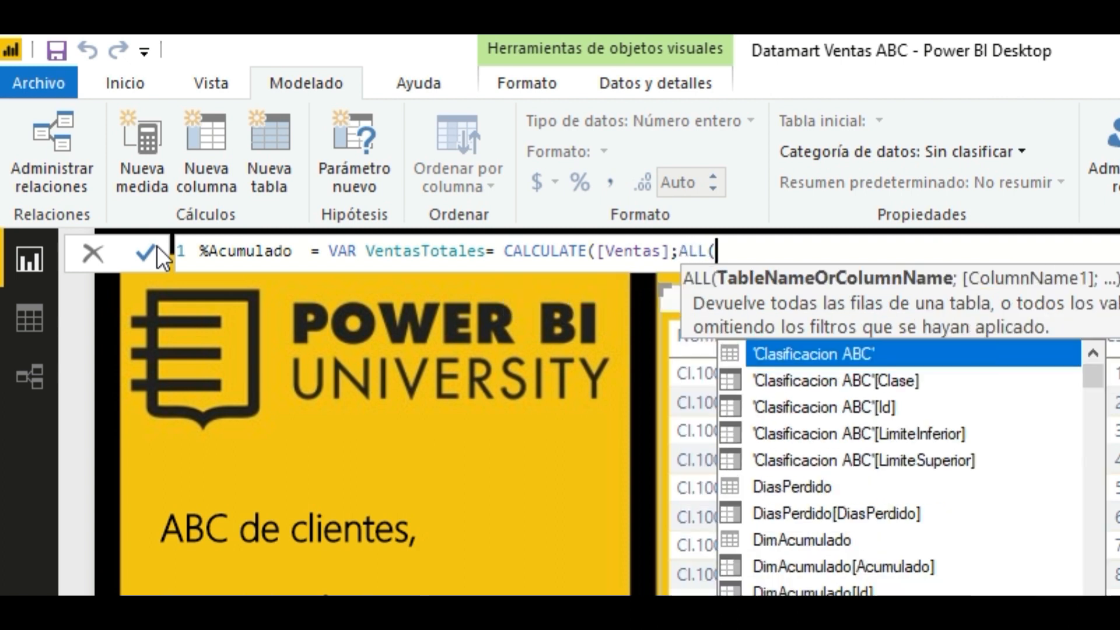
text(DImcl)
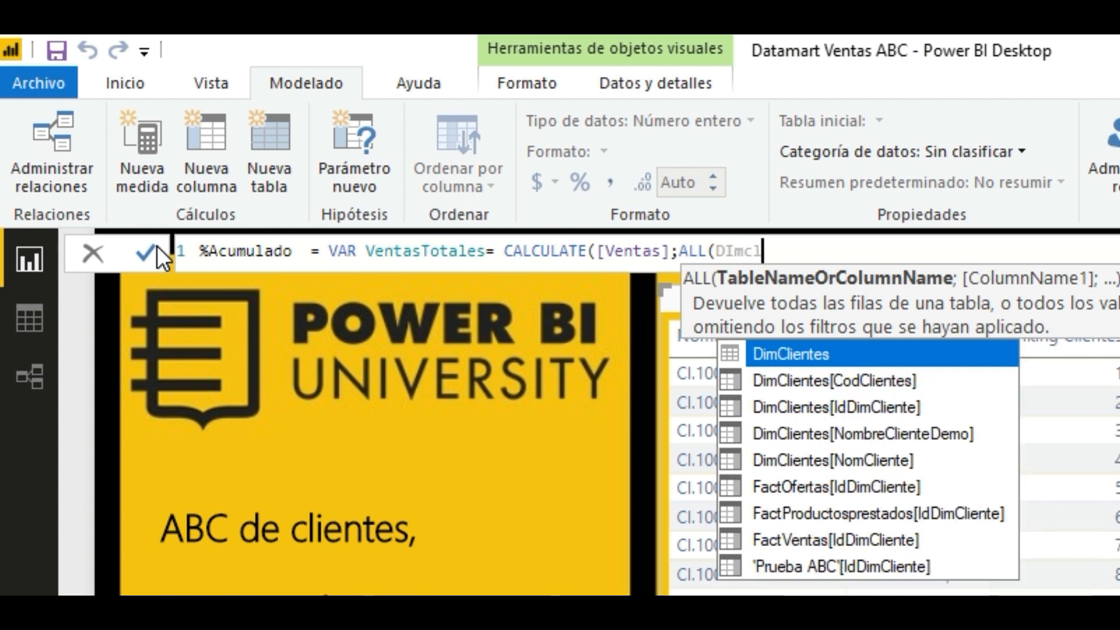
key(Tab)
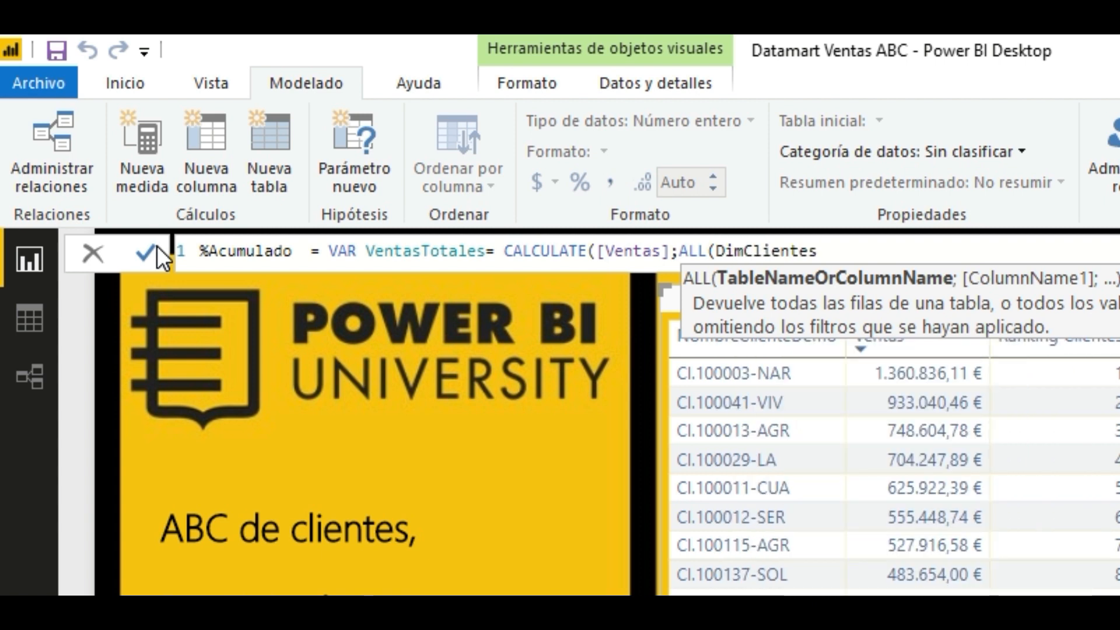
text()))
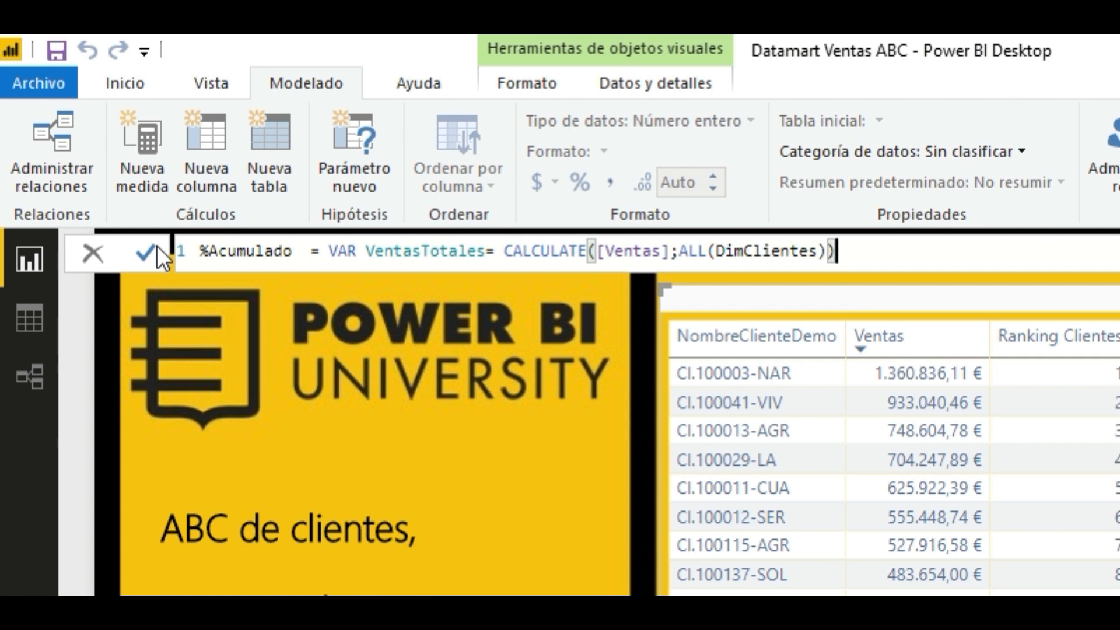
Step: Add a RETURN line to the %Acumulado formula with a DIVIDE that takes [Ventas Acumuladas por cliente] as its numerator
key(shift+Return)
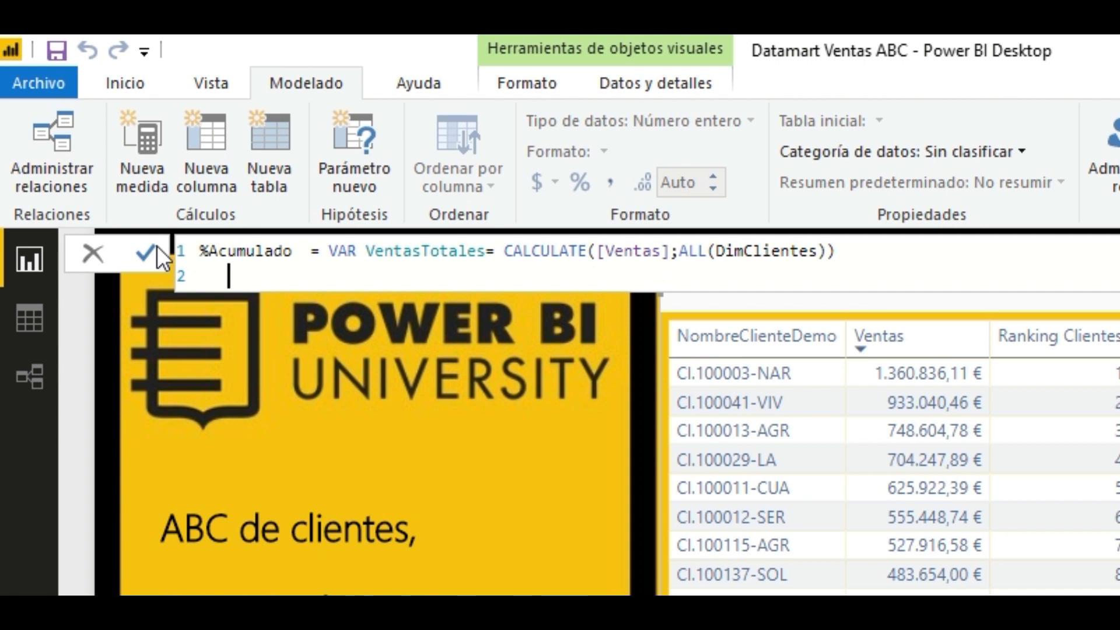
text(RETURN)
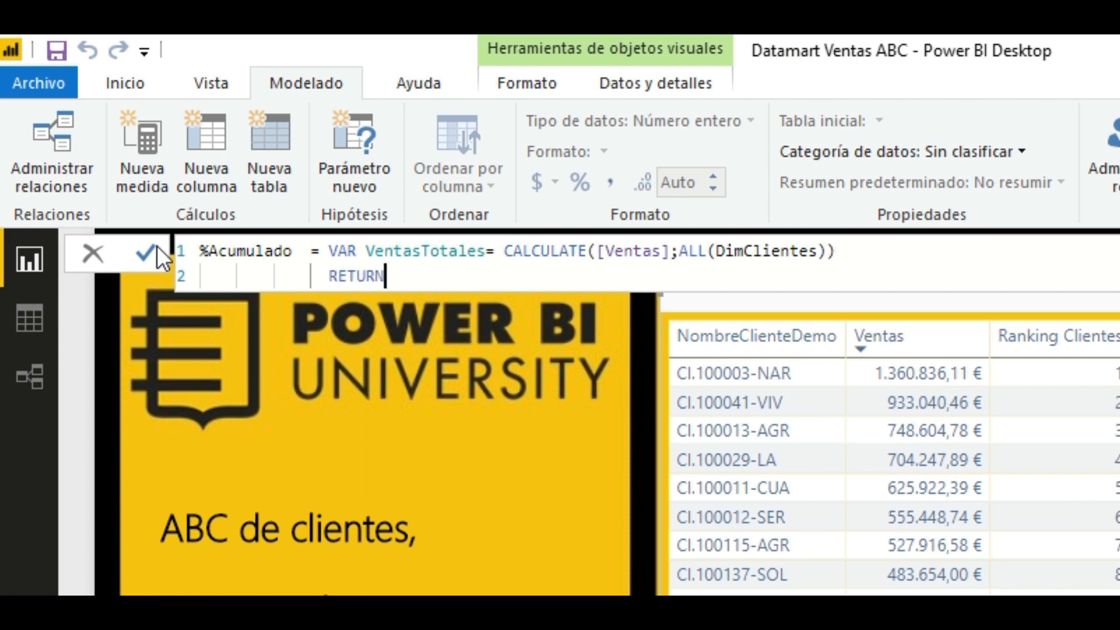
key(shift+Return)
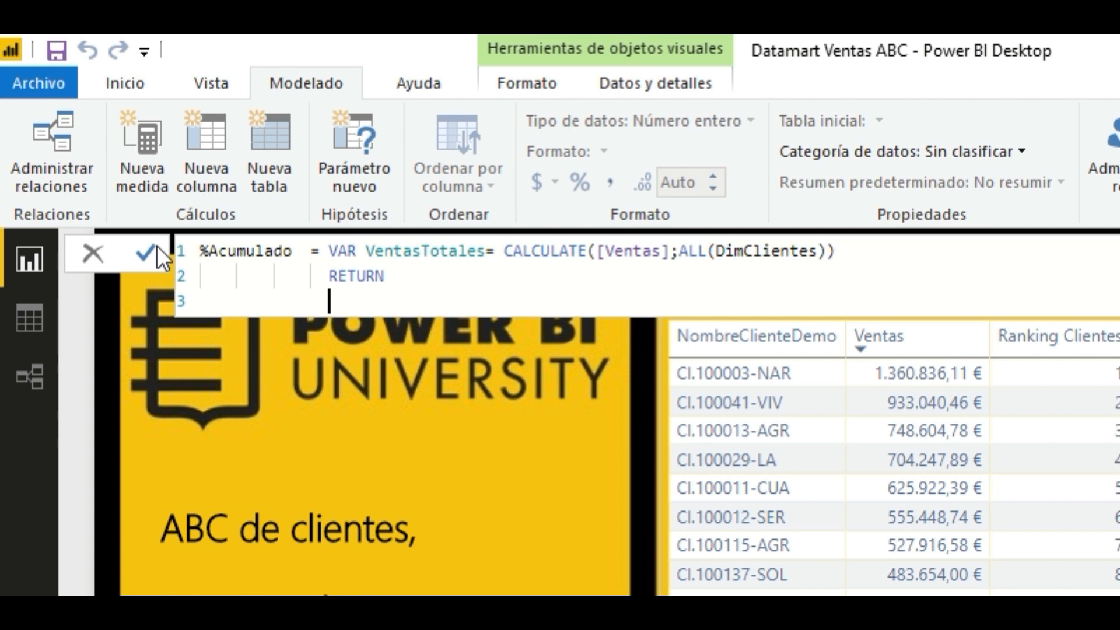
text(Divi)
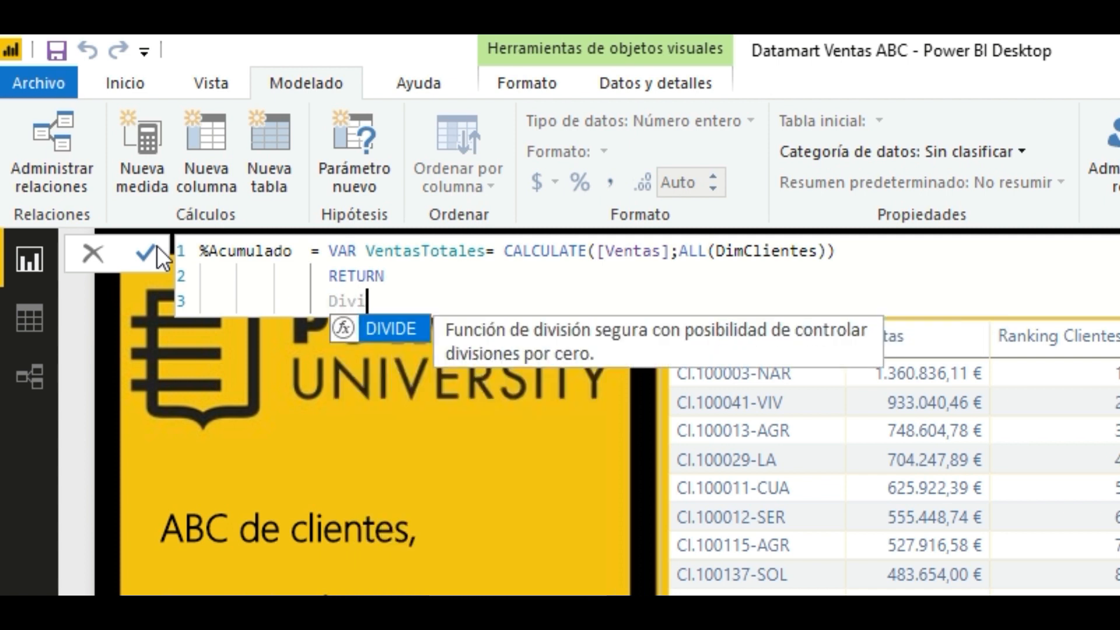
key(Tab)
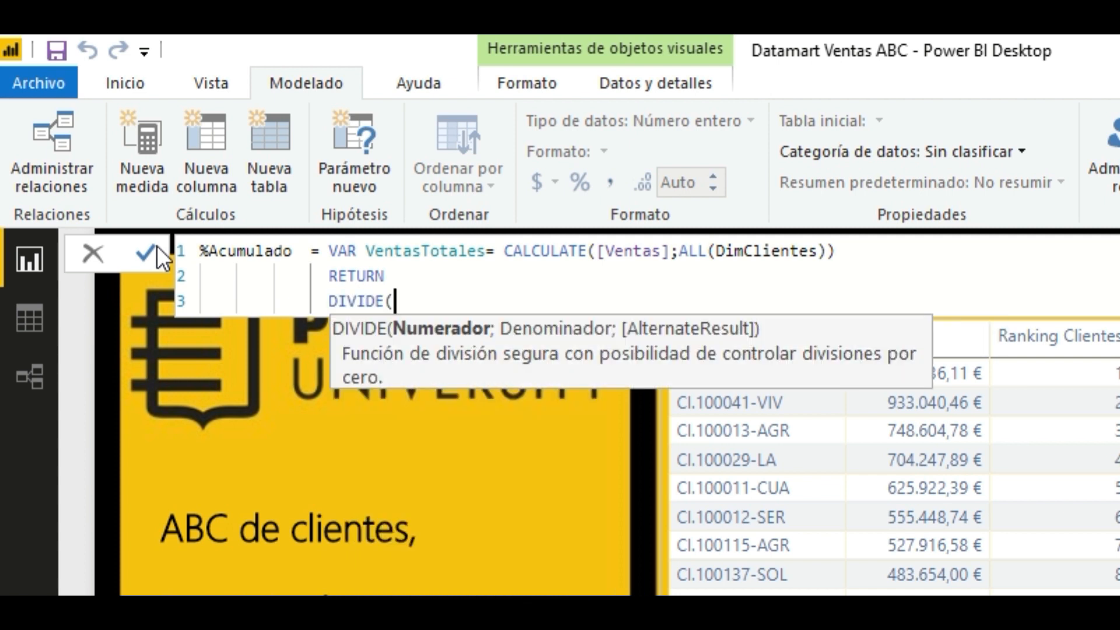
text([Ventas Acumula)
key(Down)
key(Tab)
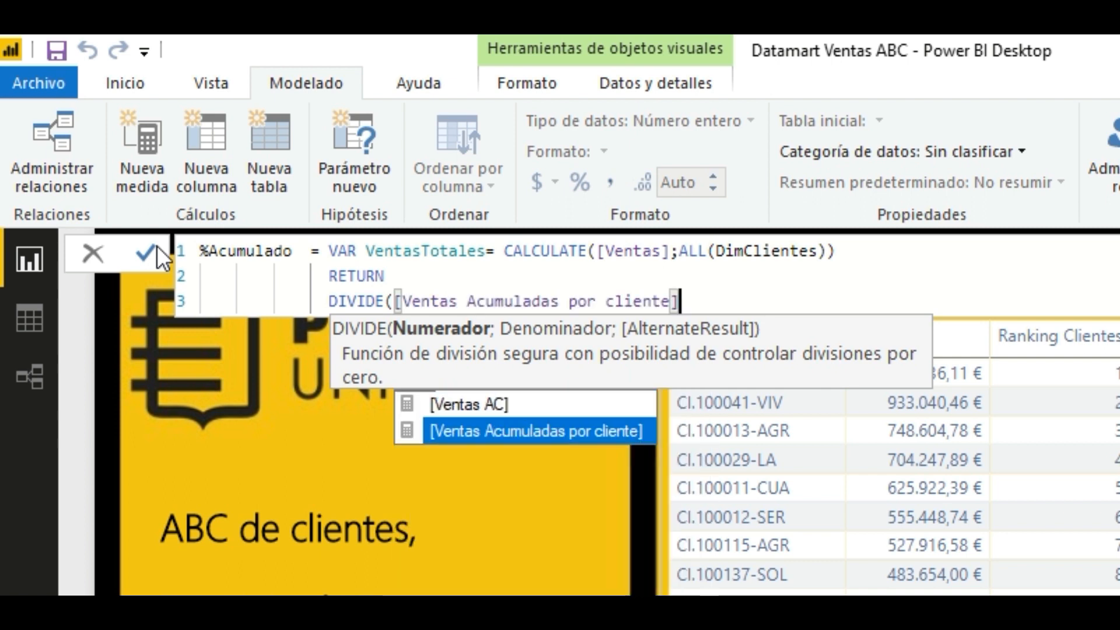
text(;)
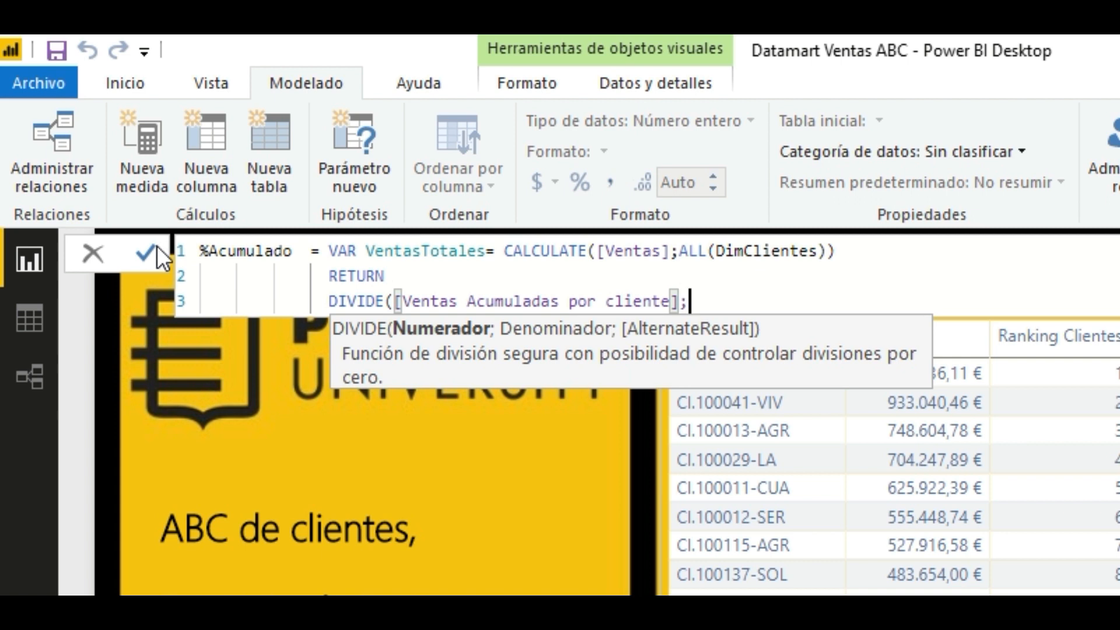
Step: Use the VentasTotales variable as the DIVIDE denominator and close the expression
text(Venta)
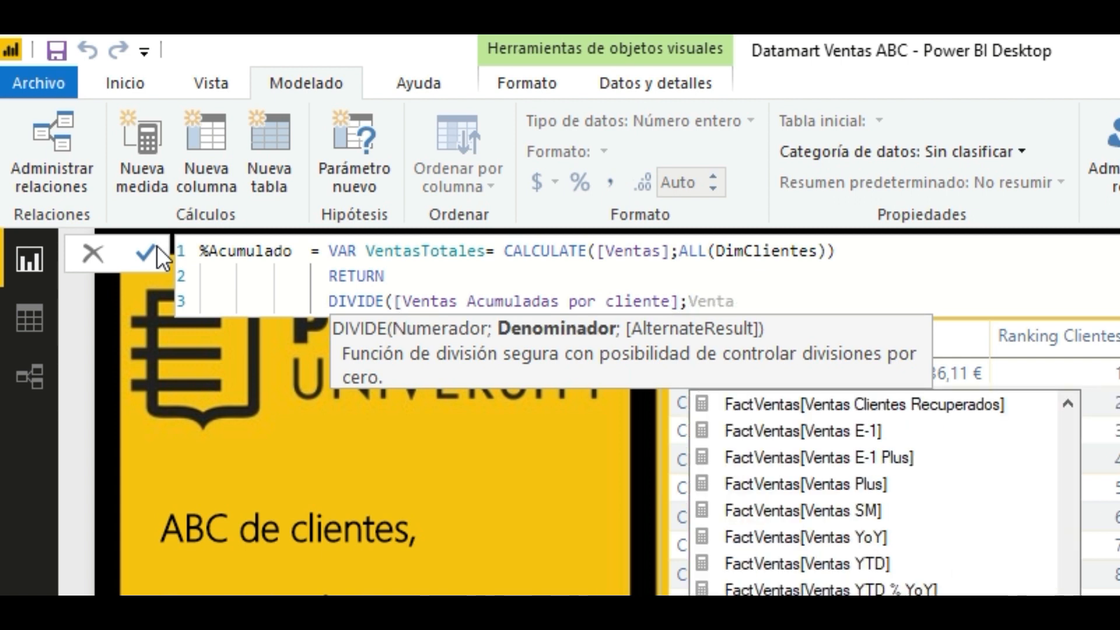
text(s)
key(BackSpace)
text(t)
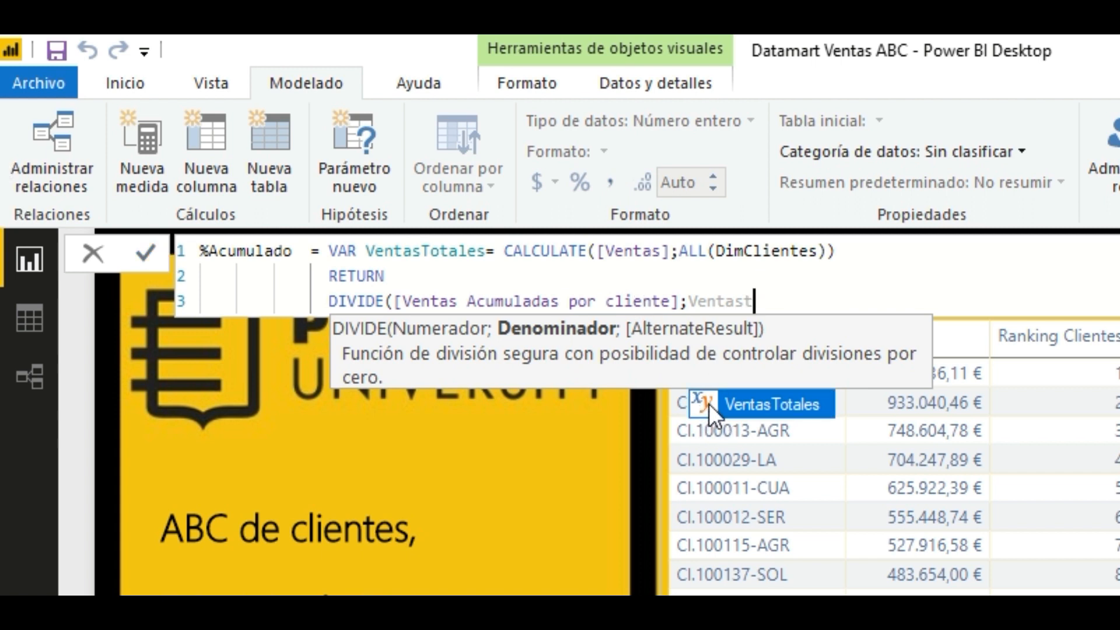
click(754, 408)
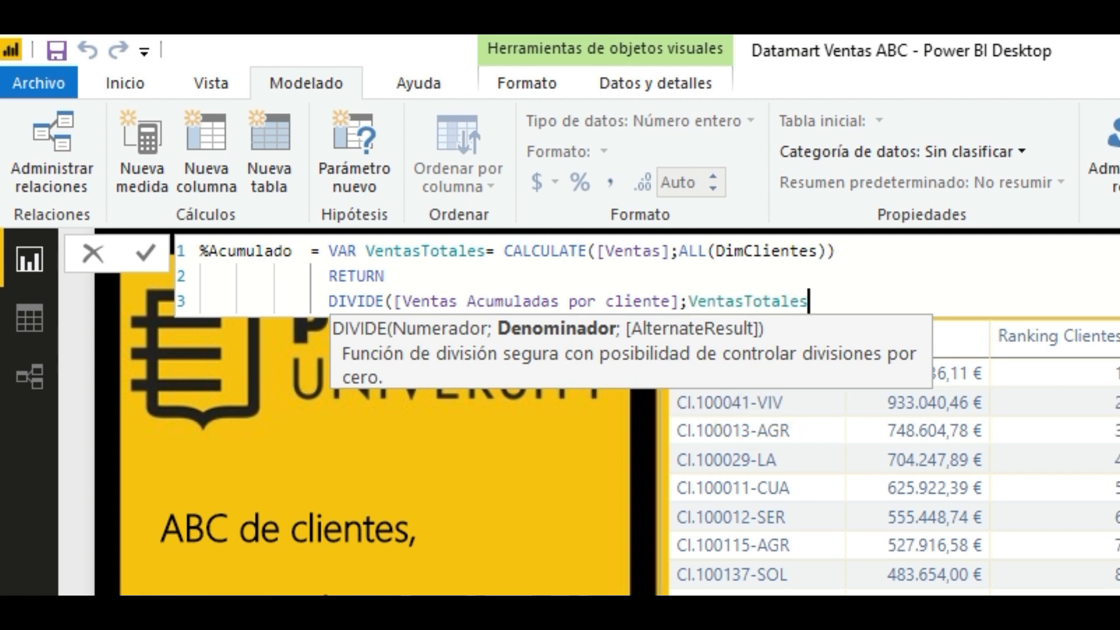
text())
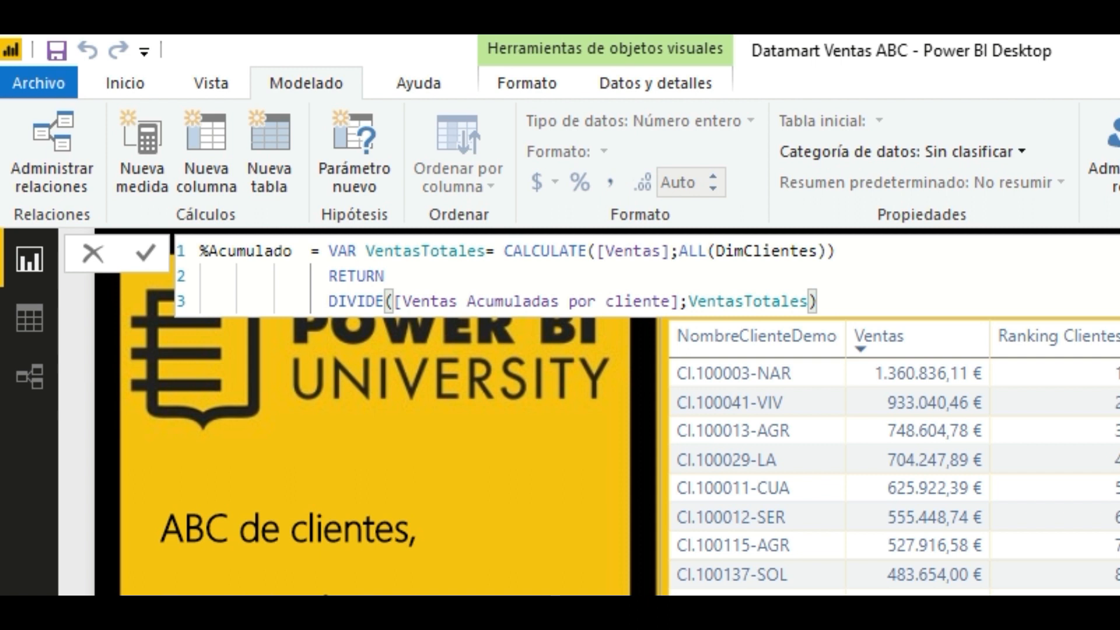
key(Return)
Step: Rename the measure as %AcumuladoVentas and commit its formula
click(301, 252)
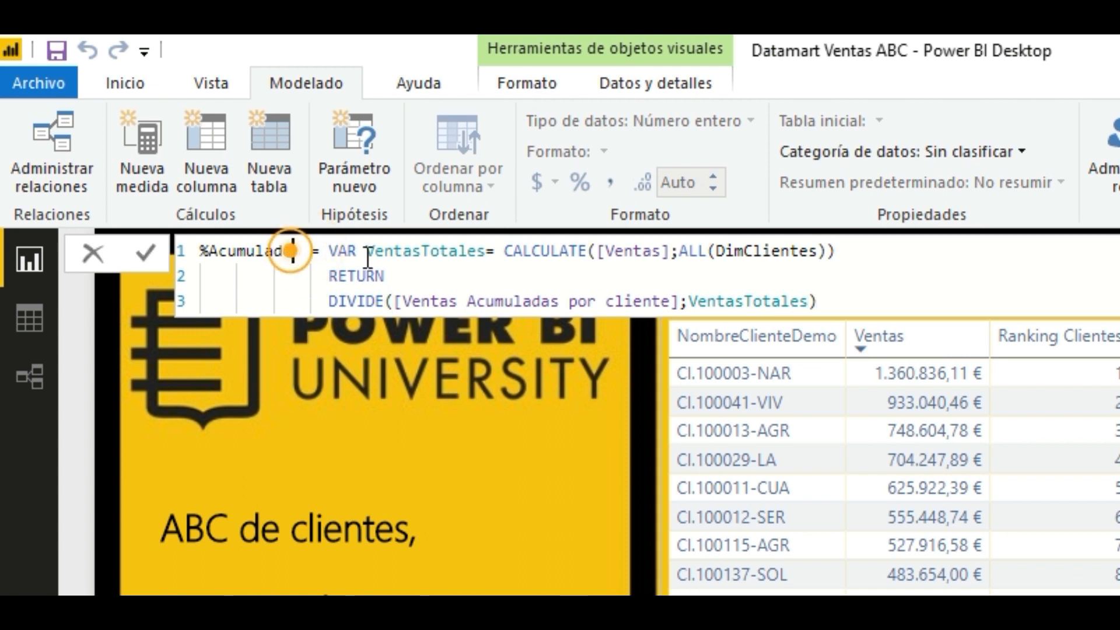
text(Ventas)
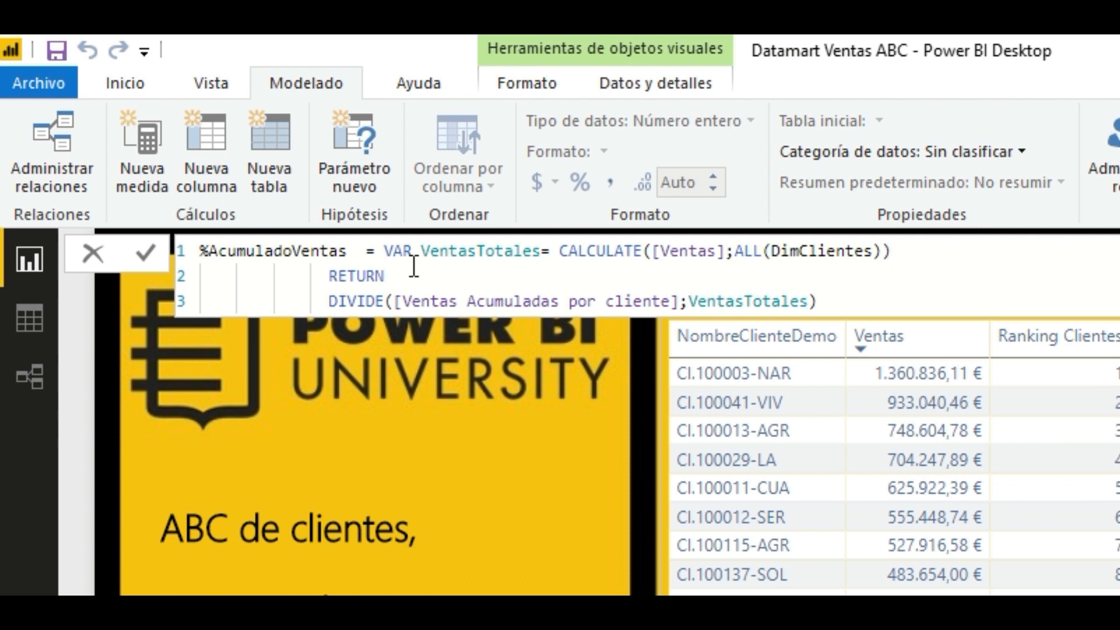
key(Left)
key(Left)
key(Left)
key(Right)
key(Right)
key(Right)
key(Right)
key(Return)
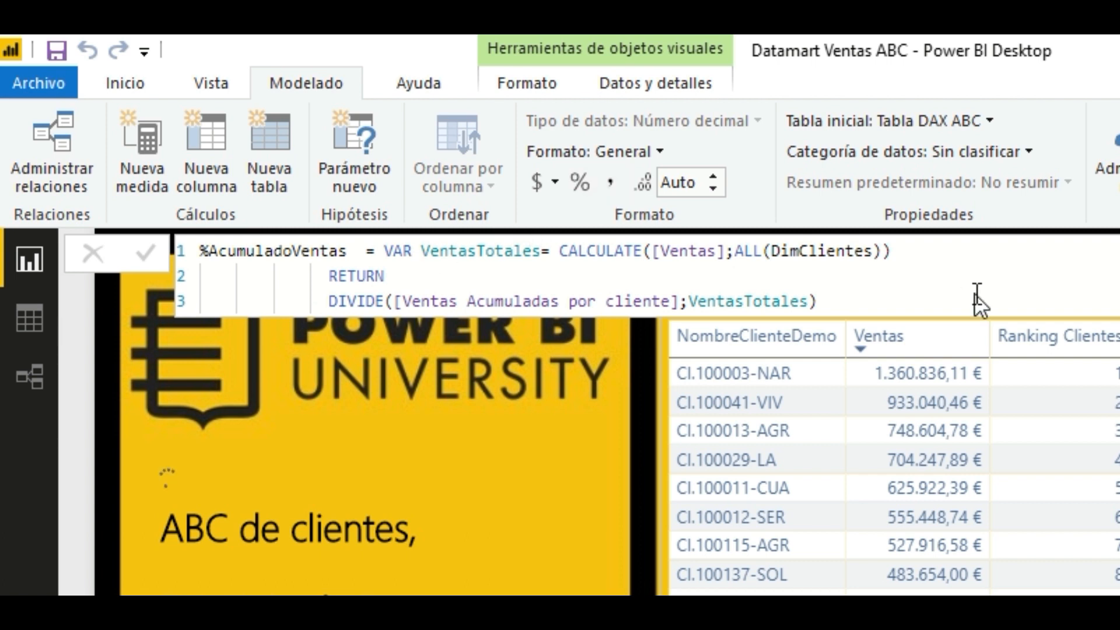
Step: Format %AcumuladoVentas as Número decimal with 2 decimals and add it to the customer table visual
click(903, 305)
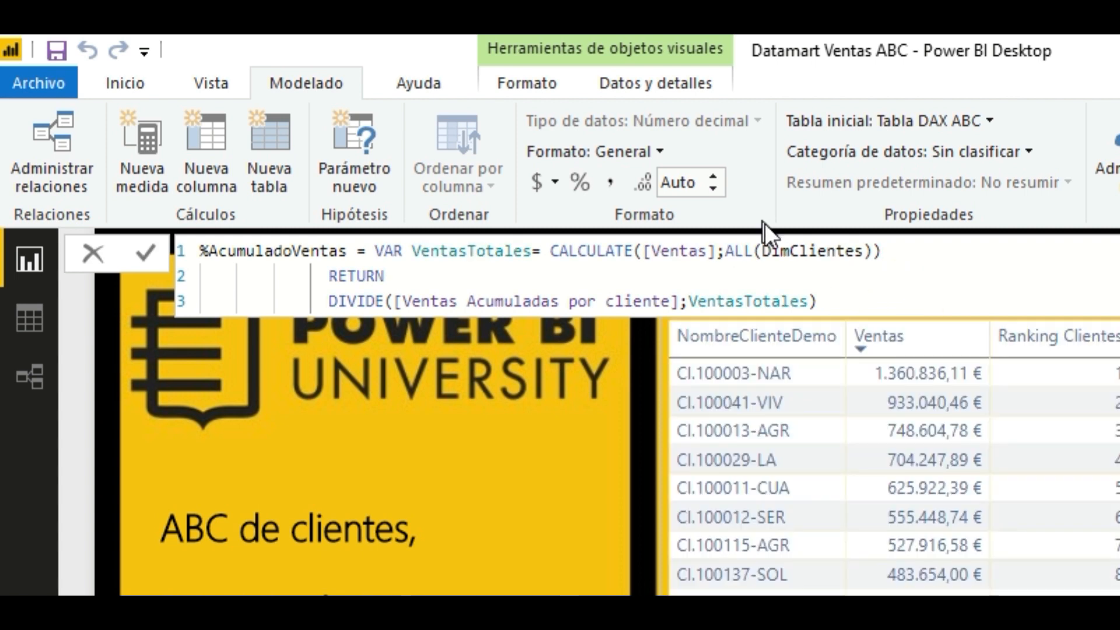
click(648, 150)
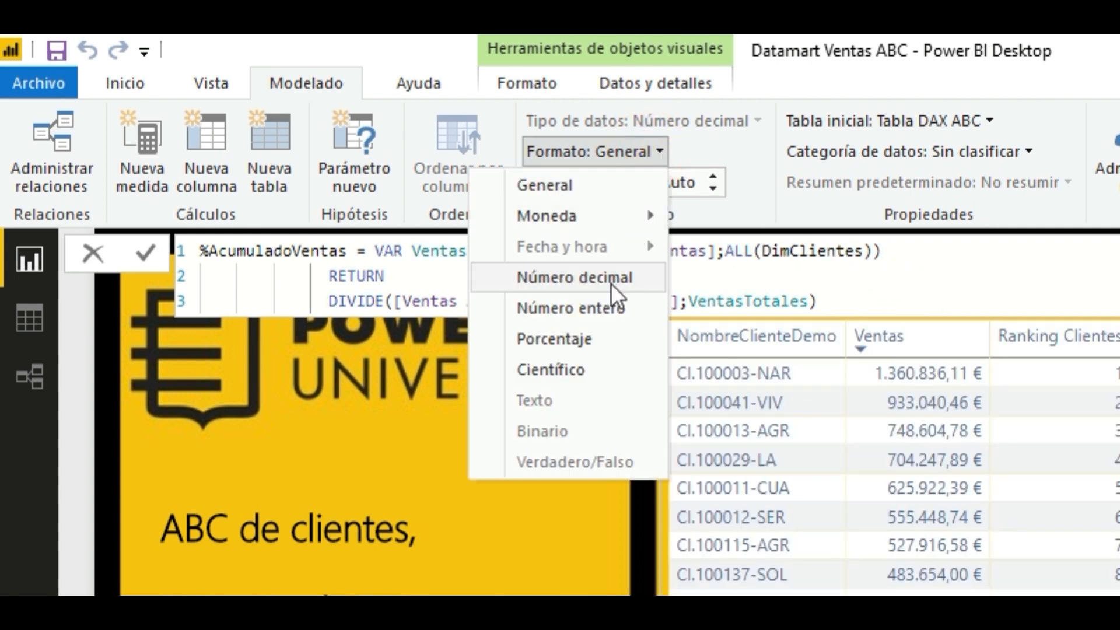
click(895, 249)
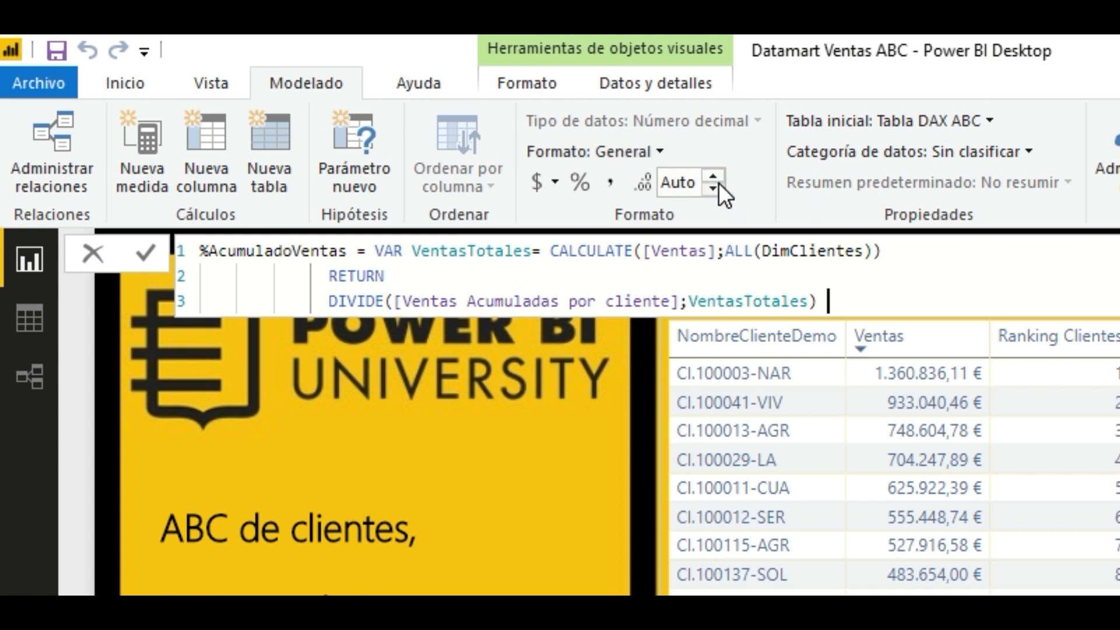
click(876, 295)
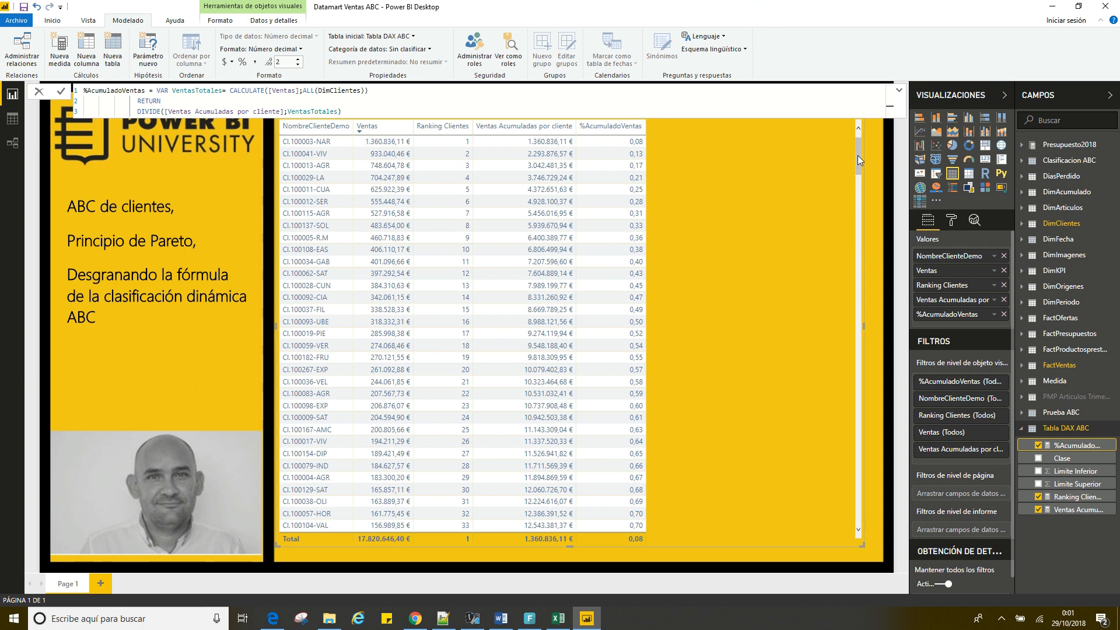
Step: Examine how the %AcumuladoVentas values progress through the customer table, from the top-ranked customers to the lowest-ranked ones
mouse_move(858, 149)
mouse_down()
mouse_move(865, 216)
mouse_move(865, 133)
mouse_up()
drag(859, 159, 860, 177)
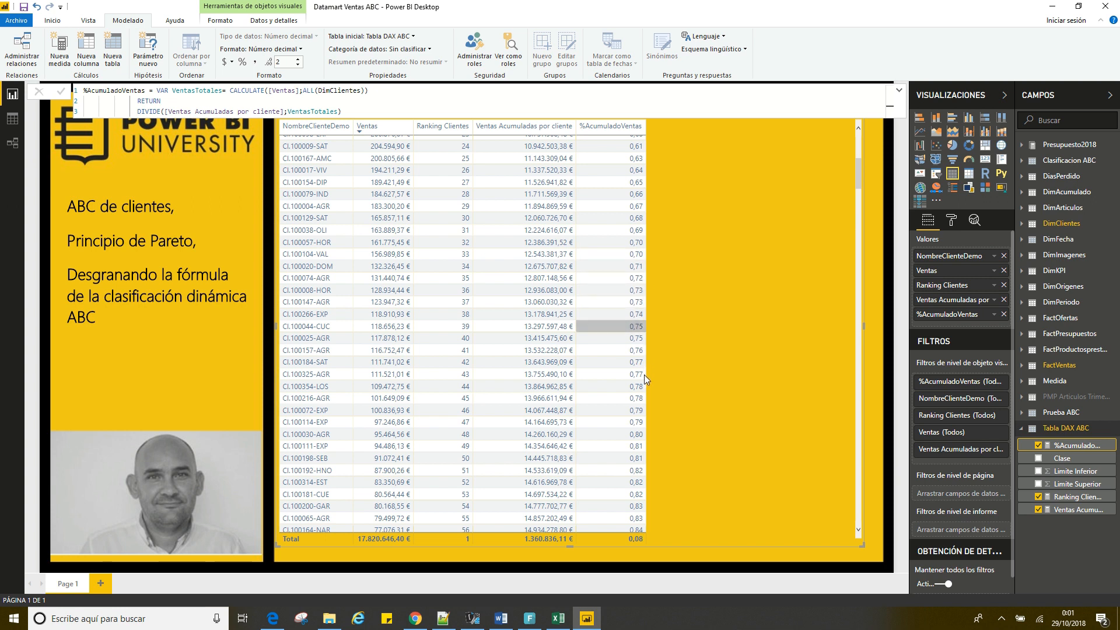
click(858, 530)
click(858, 530)
click(858, 530)
click(858, 530)
click(858, 530)
click(858, 530)
click(858, 531)
click(858, 530)
click(858, 531)
click(858, 530)
click(858, 530)
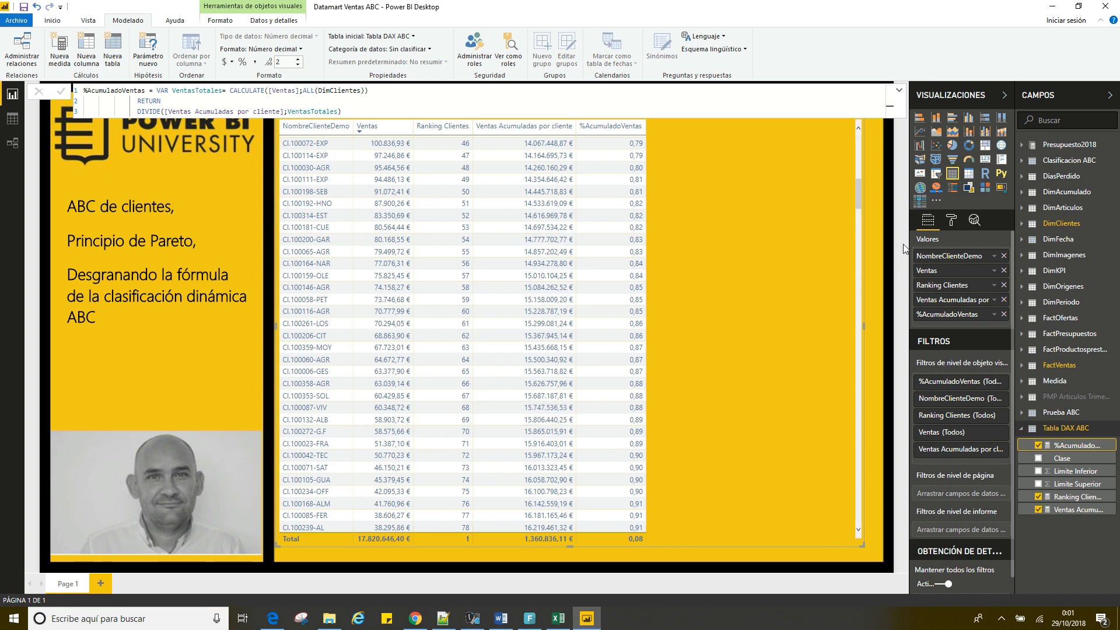
drag(859, 198, 857, 463)
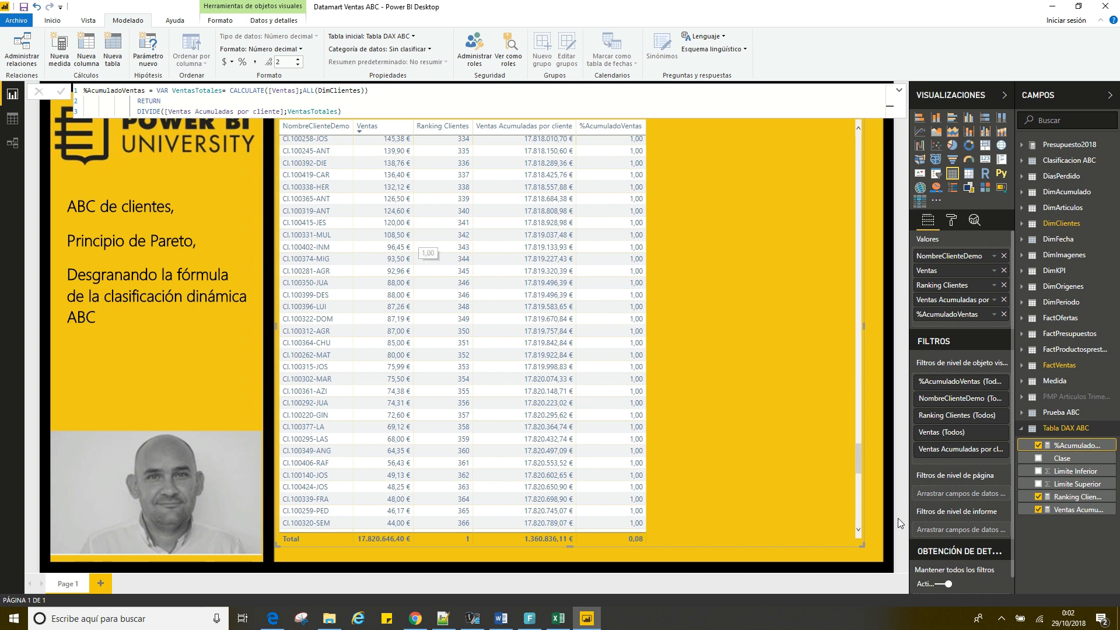
drag(862, 451, 856, 157)
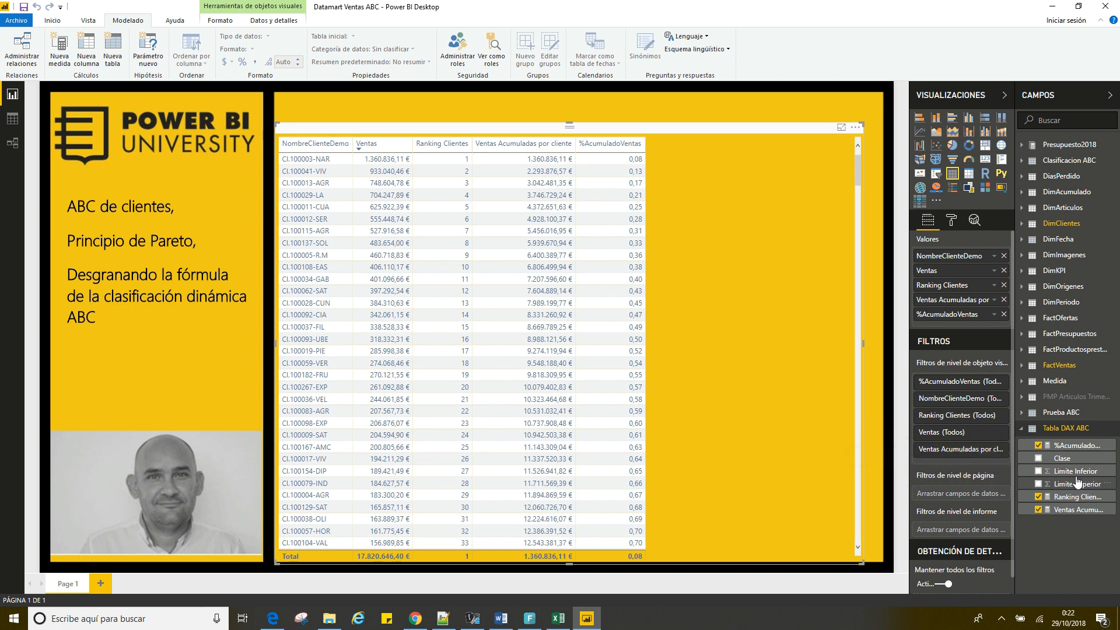
Step: Create a new measure in Tabla DAX ABC and name it MinimoInferior
right_click(1067, 432)
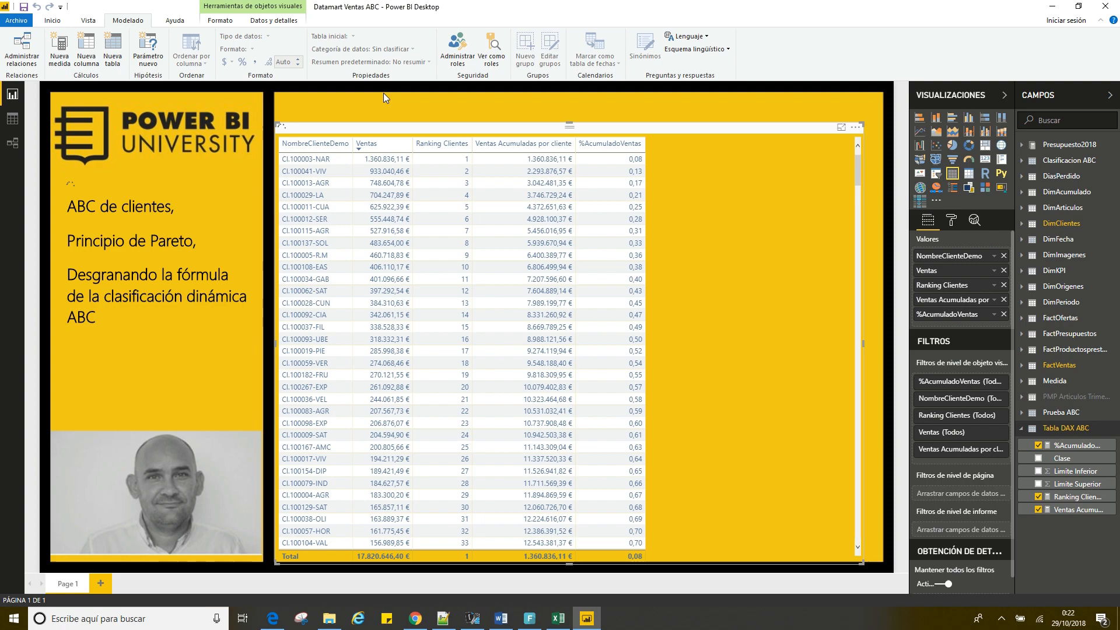
click(59, 55)
click(110, 91)
double_click(99, 91)
key(BackSpace)
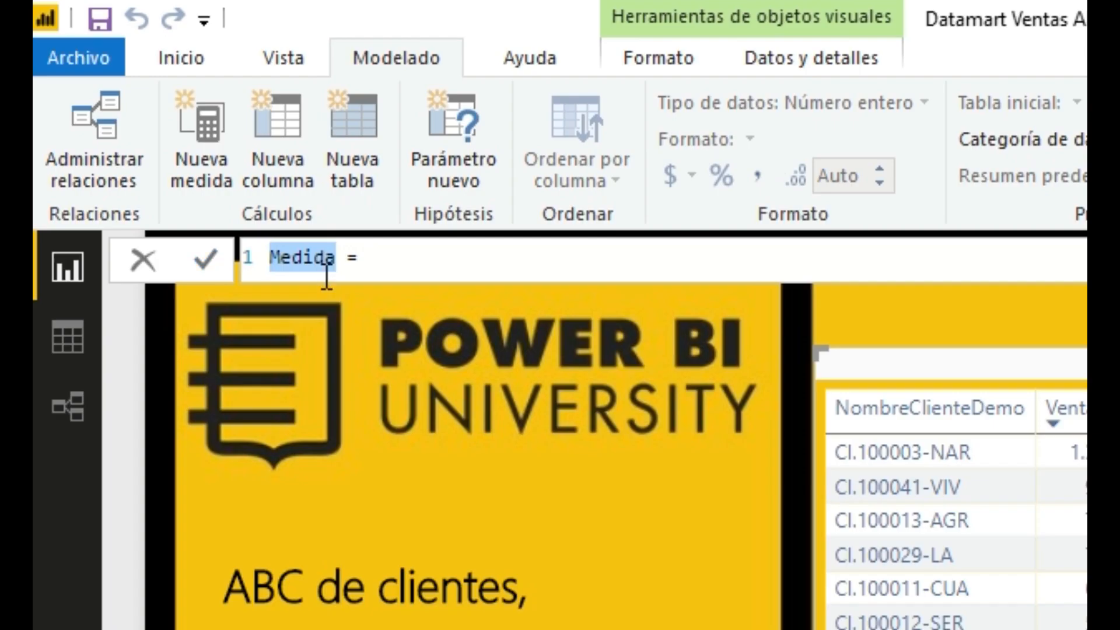
text(MinimoIn)
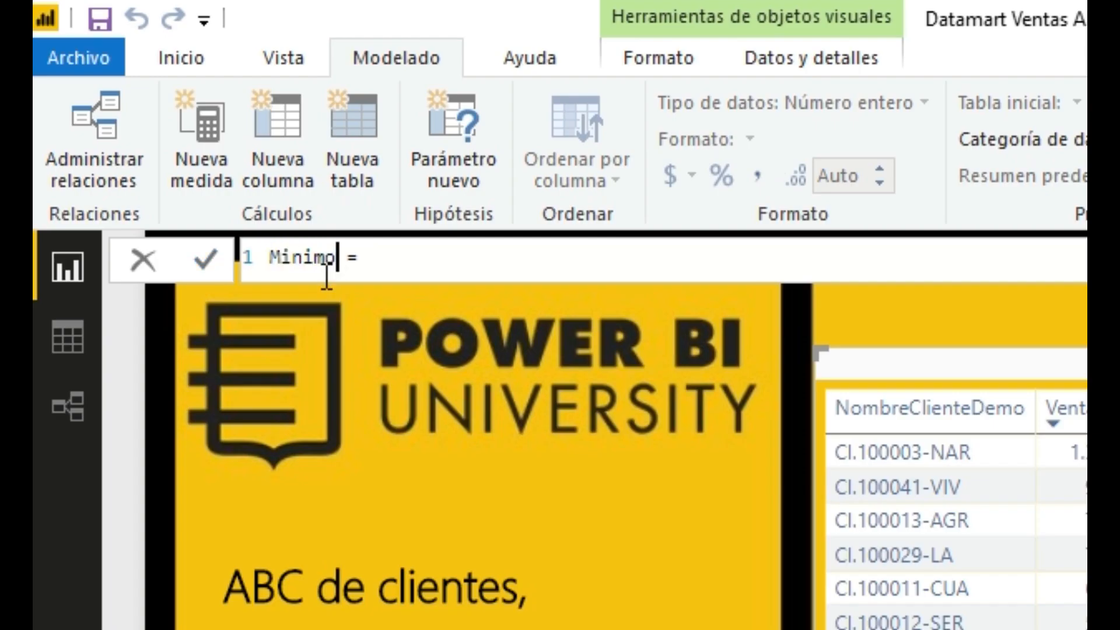
text(ferior)
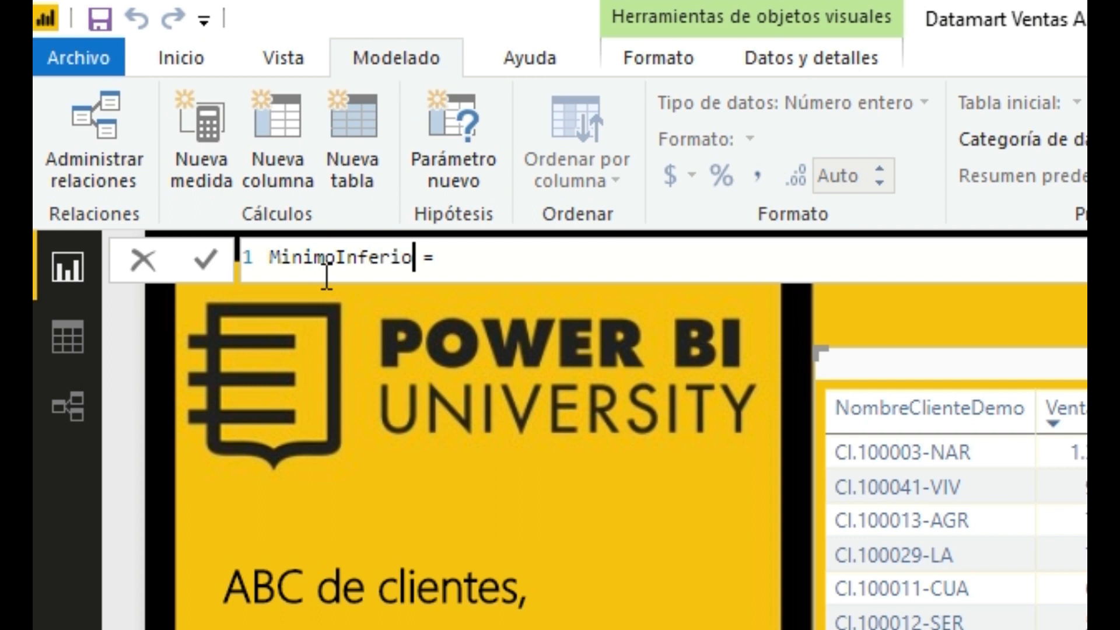
Step: Begin the new measure's formula with the MIN function and its opening parenthesis
key(Right)
key(Right)
text(MIN)
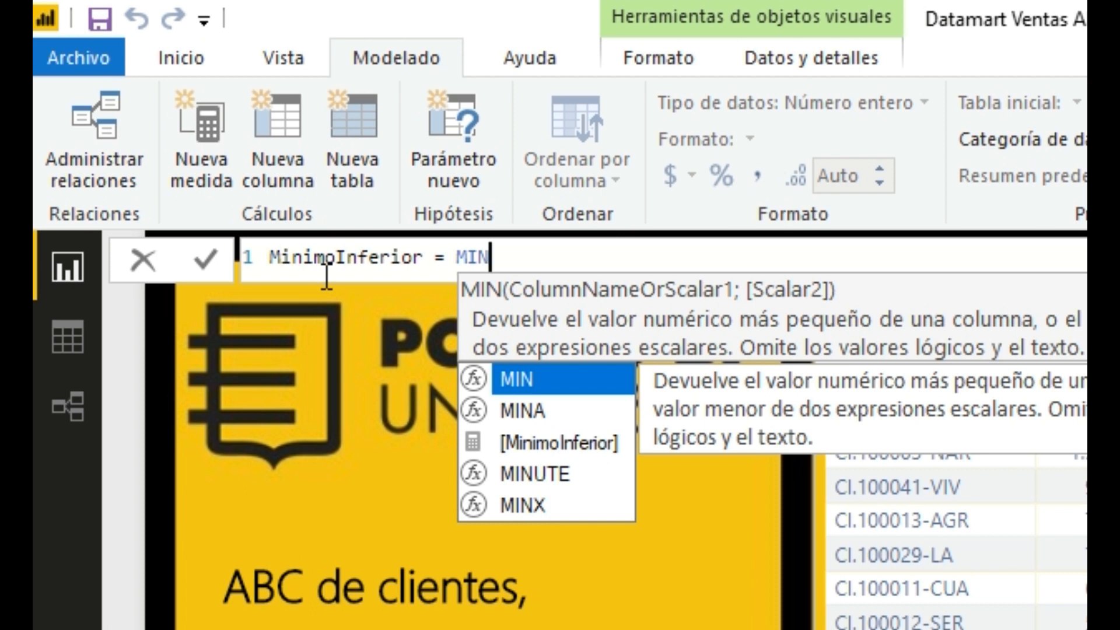
text(()
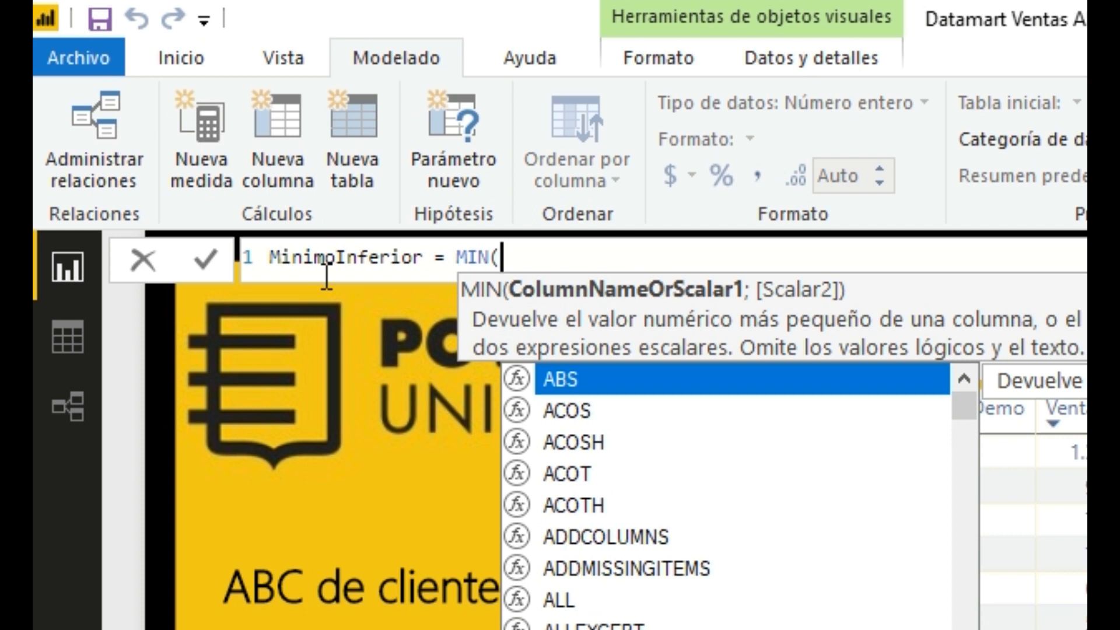
Step: Insert a space in the measure's name so that it reads Minimo Inferior
key(Left)
key(Left)
key(Left)
key(Left)
key(Left)
key(Left)
key(Left)
key(Left)
key(Left)
key(Left)
key(Left)
key(Left)
key(Left)
key(Left)
key(Left)
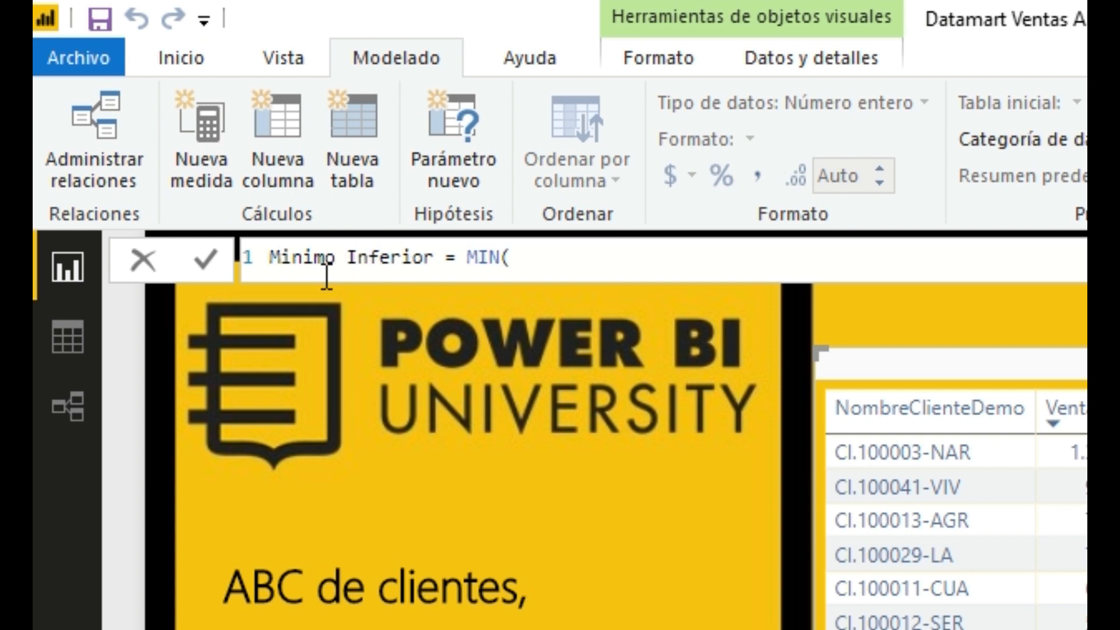
Step: Complete the MIN function with the column 'Tabla DAX ABC'[Limite Inferior], close the parenthesis and commit the measure
key(Right)
key(Right)
key(Right)
key(Right)
key(Right)
key(Right)
key(Right)
key(Right)
key(Right)
key(Right)
key(Right)
key(Right)
key(Right)
key(Right)
key(Right)
text(limi)
key(Down)
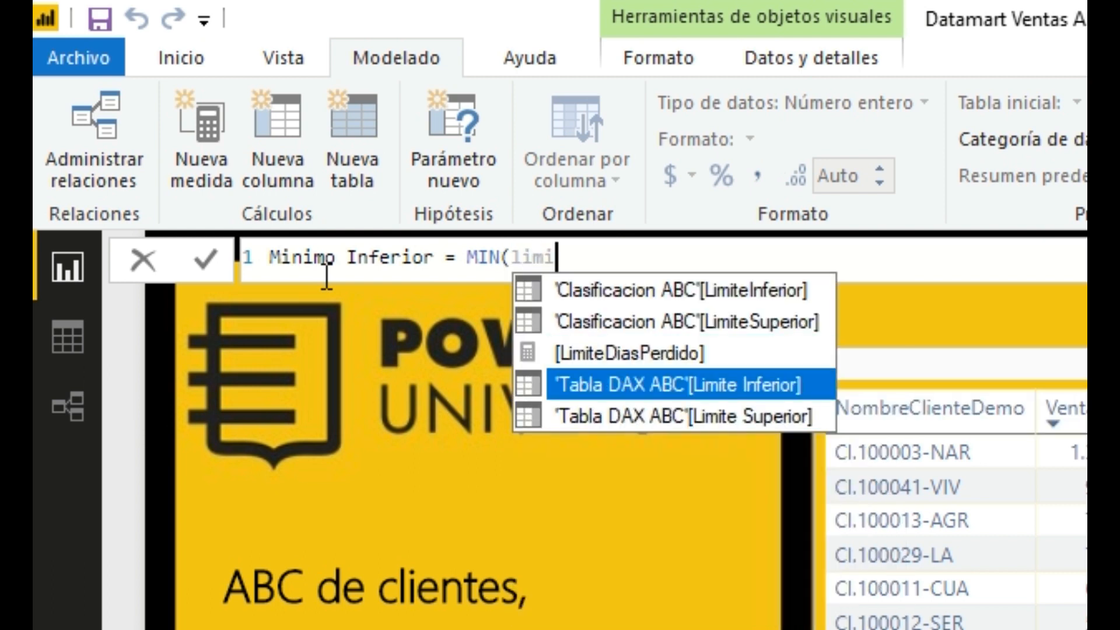
key(Down)
key(Up)
key(Tab)
text())
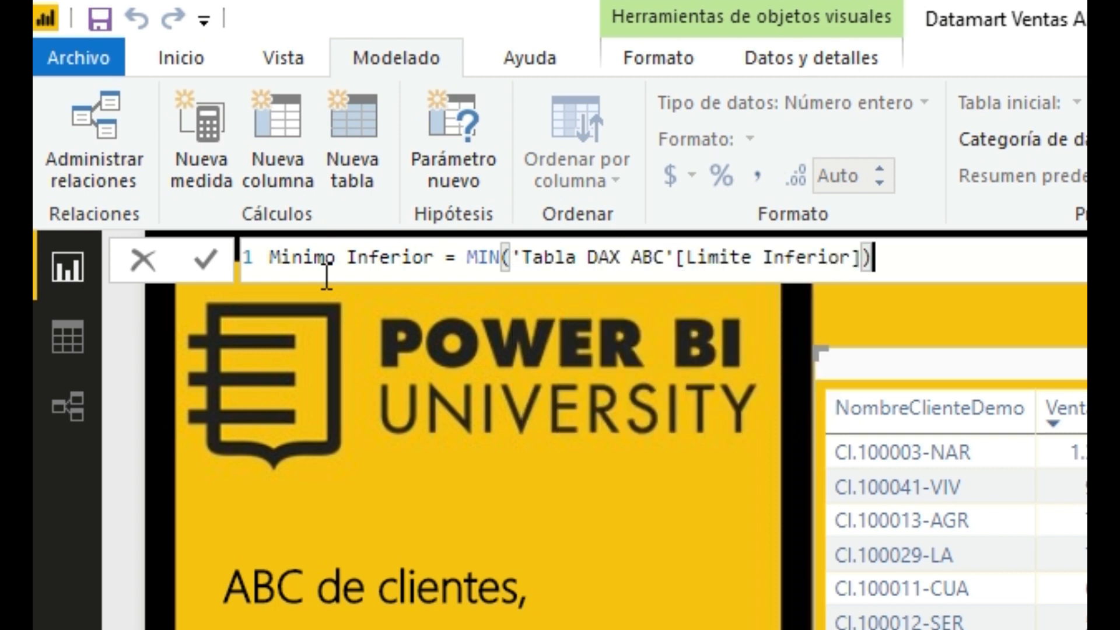
key(Return)
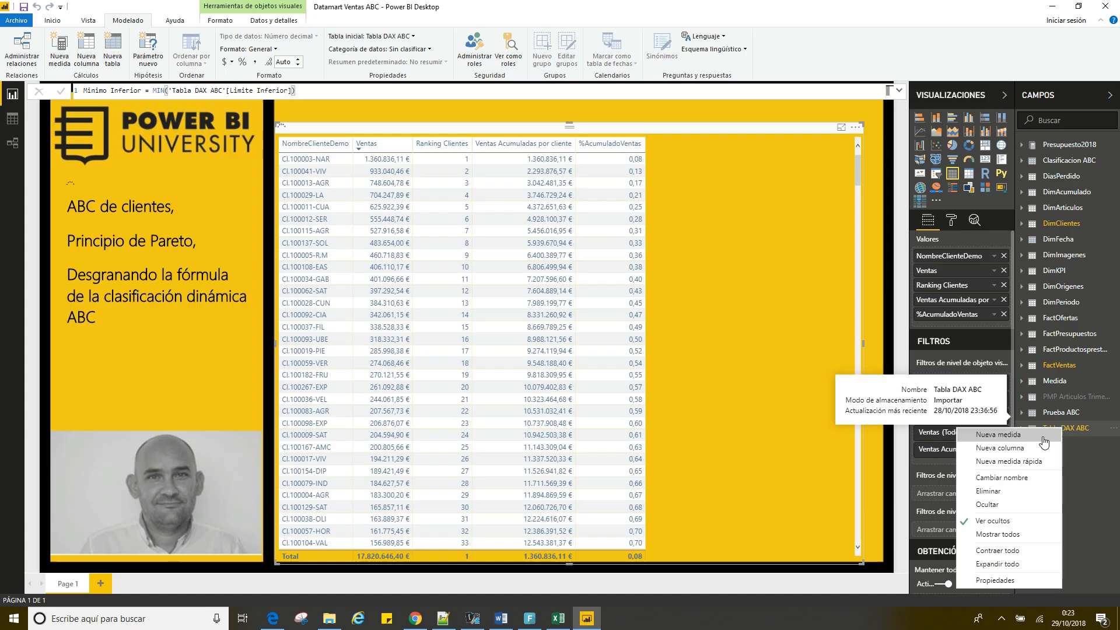
Step: Create a new measure in Tabla DAX ABC and name it Maximo Superior
click(1043, 439)
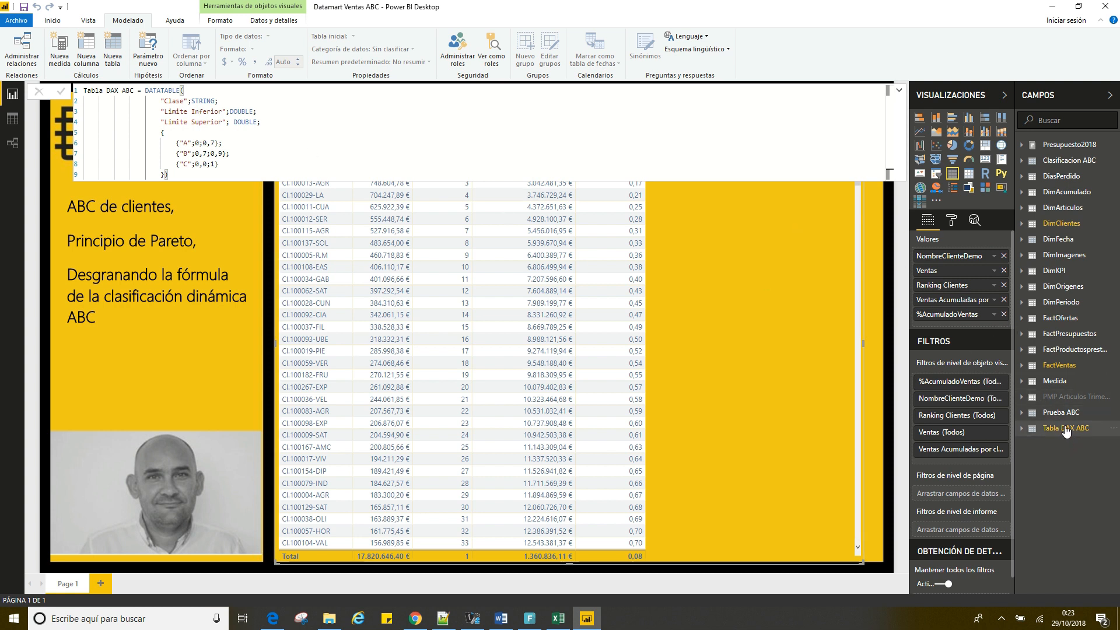
click(1025, 430)
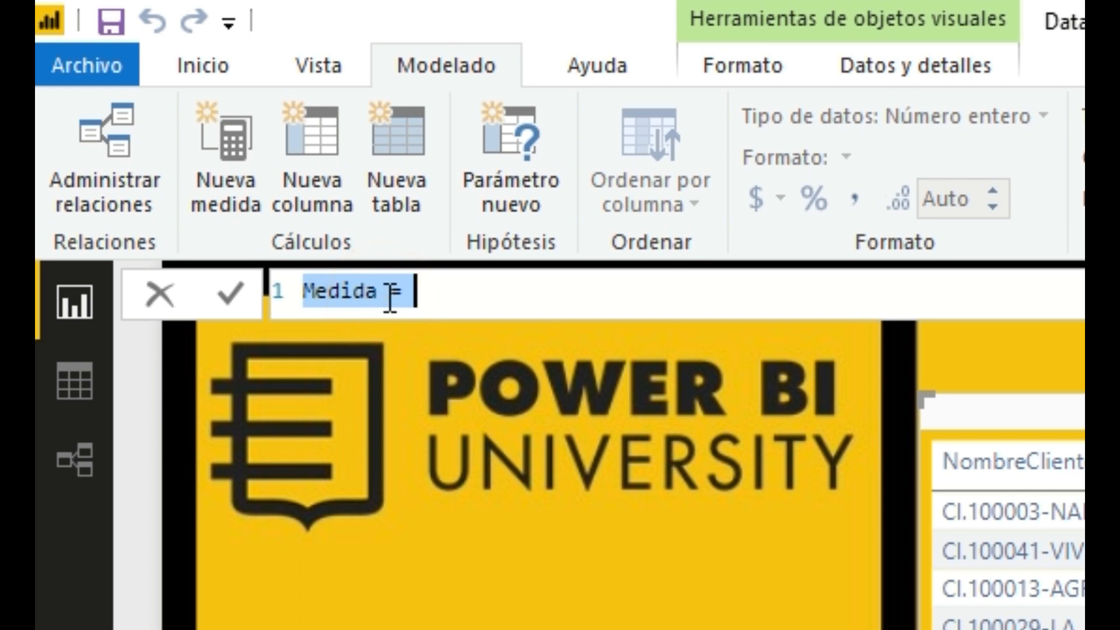
click(111, 91)
drag(387, 293, 264, 291)
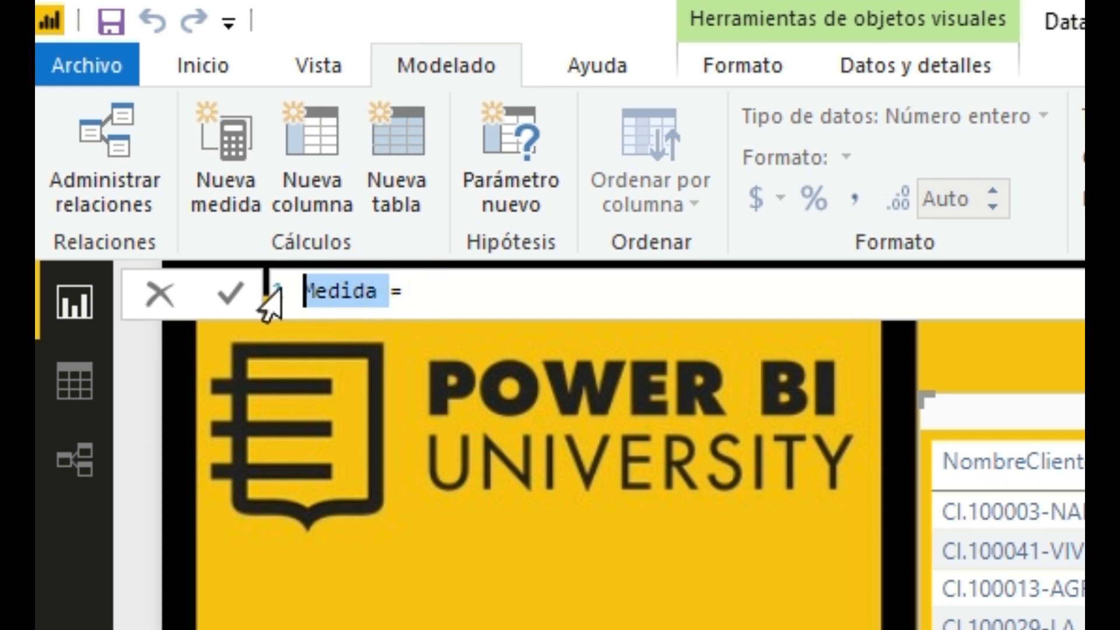
text(Maximo )
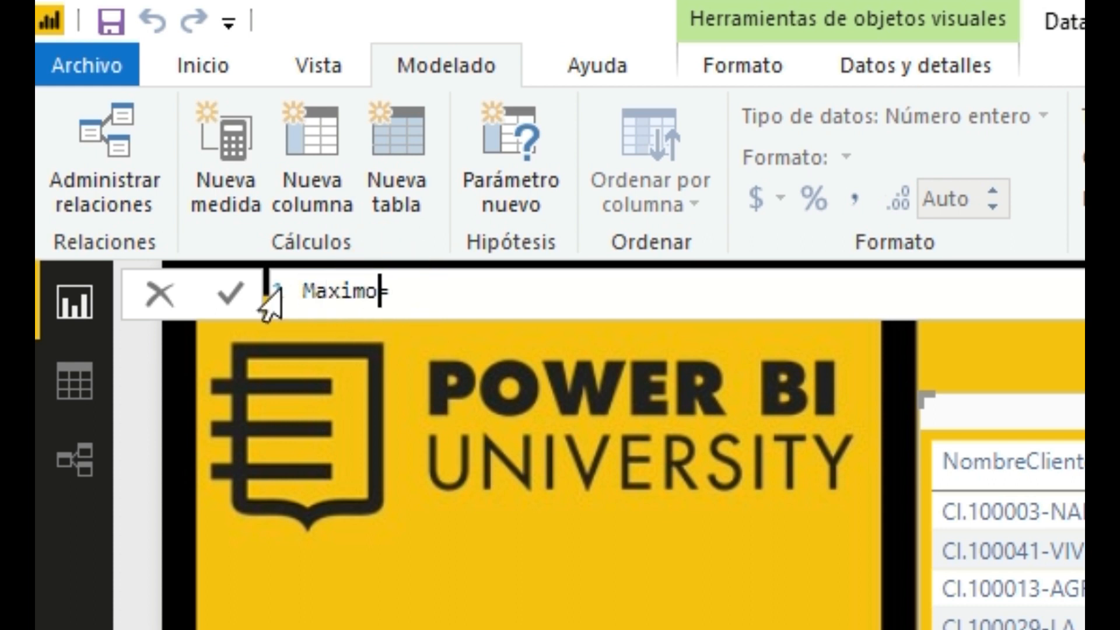
text(Supe)
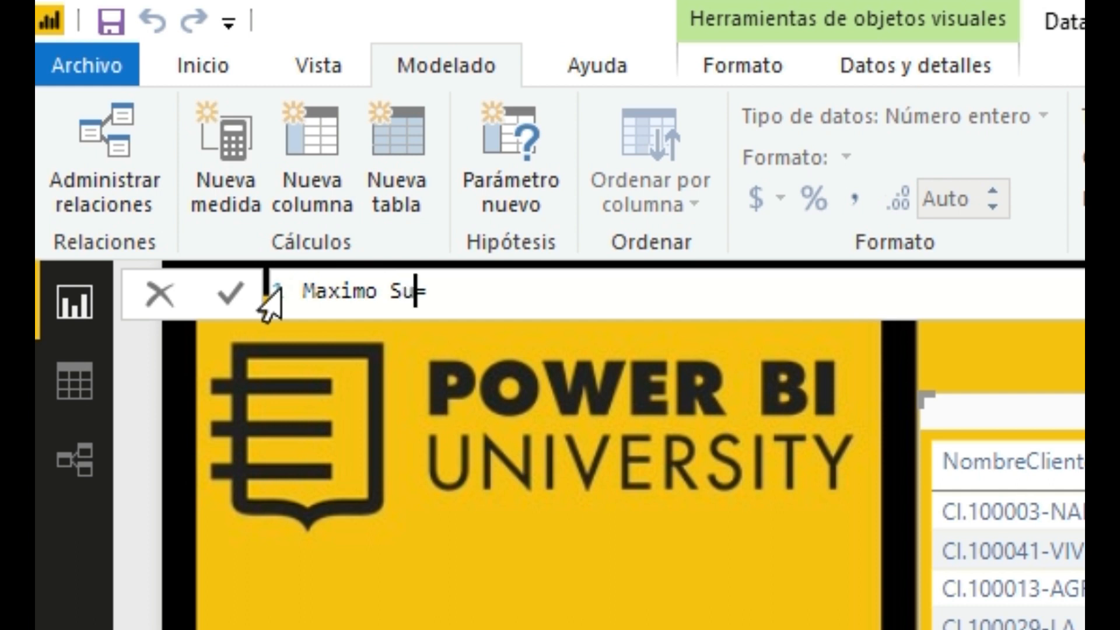
text(rior)
Step: Define Maximo Superior as MAX('Tabla DAX ABC'[Limite Superior]) and commit the measure
key(Right)
key(Right)
text(MA)
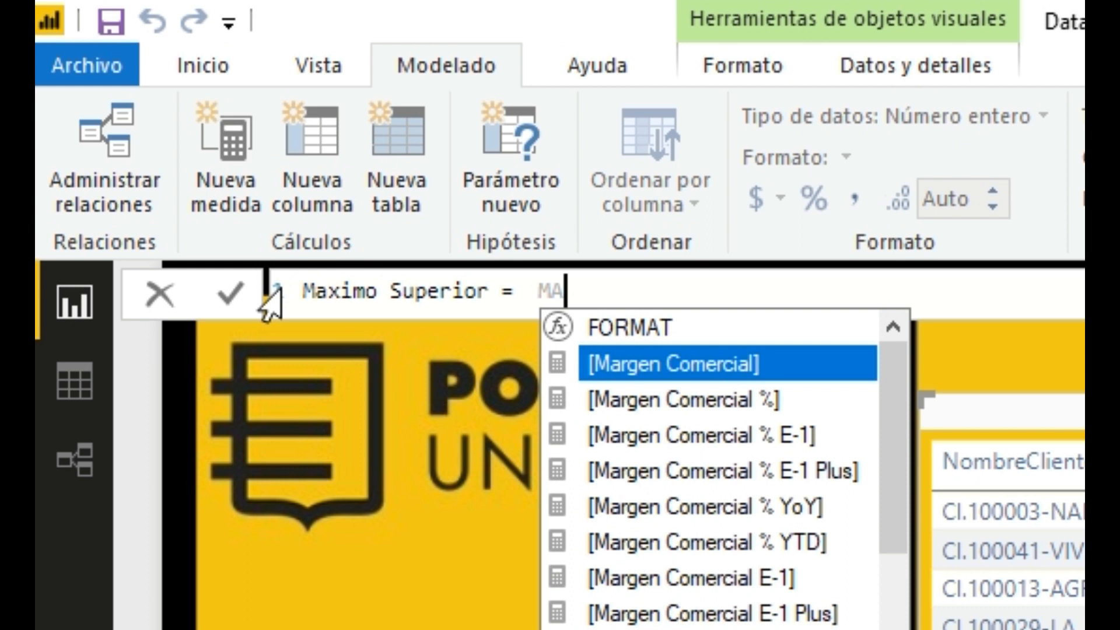
text(X()
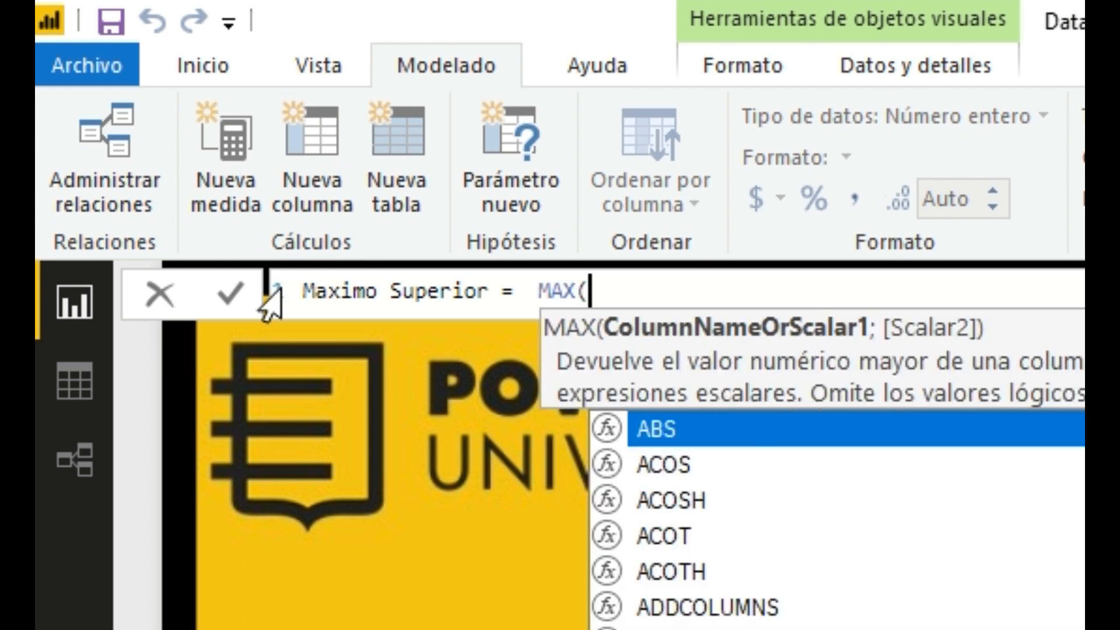
text(tab)
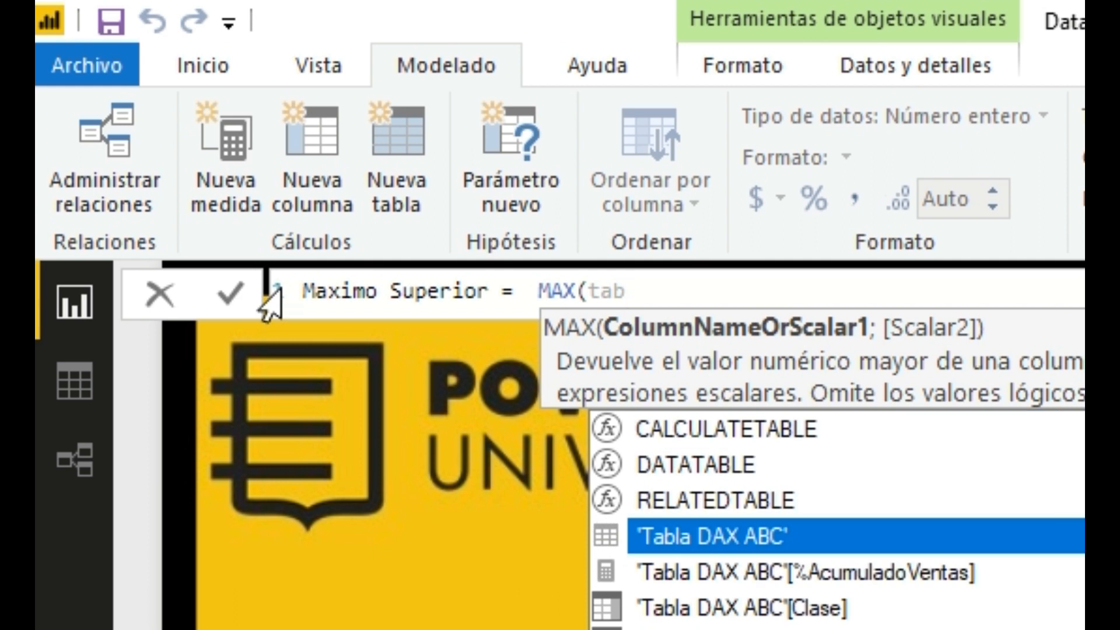
key(Down)
key(Down)
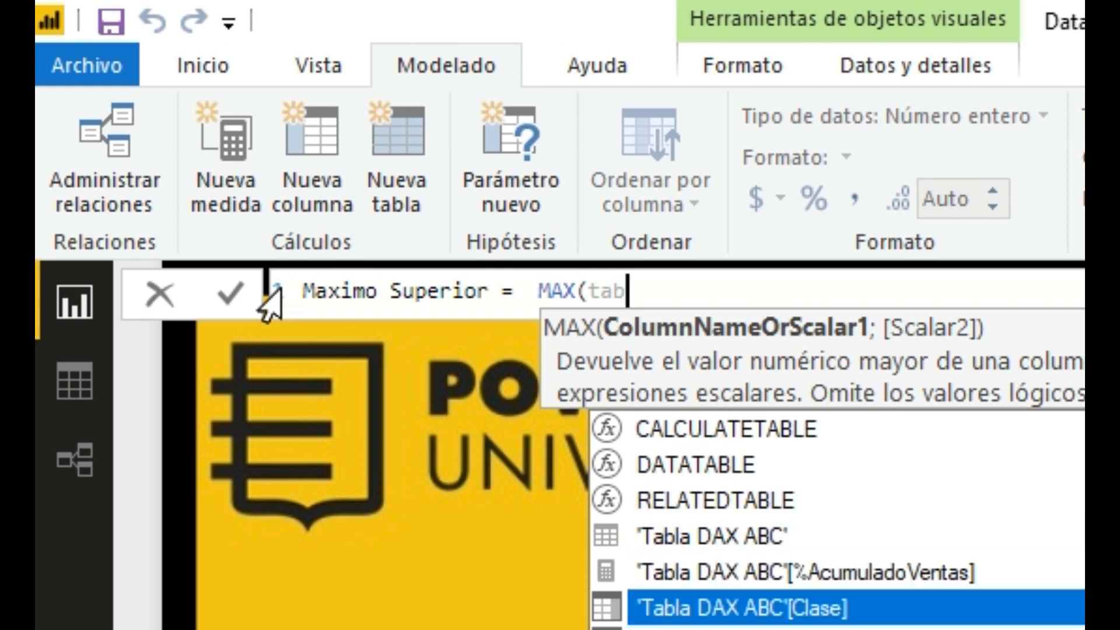
key(Down)
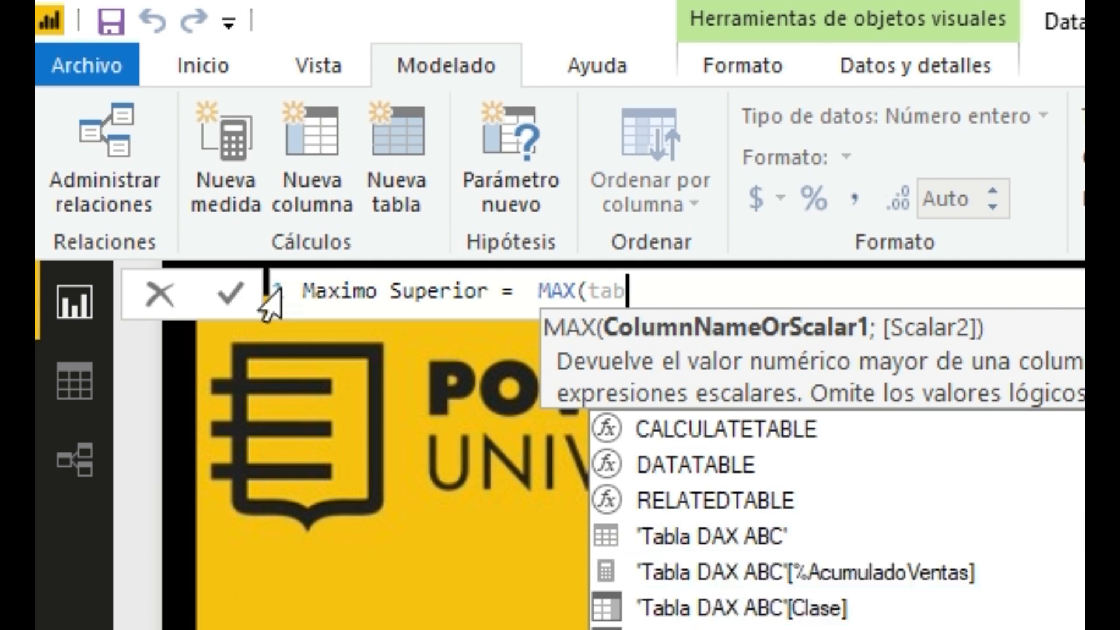
key(Tab)
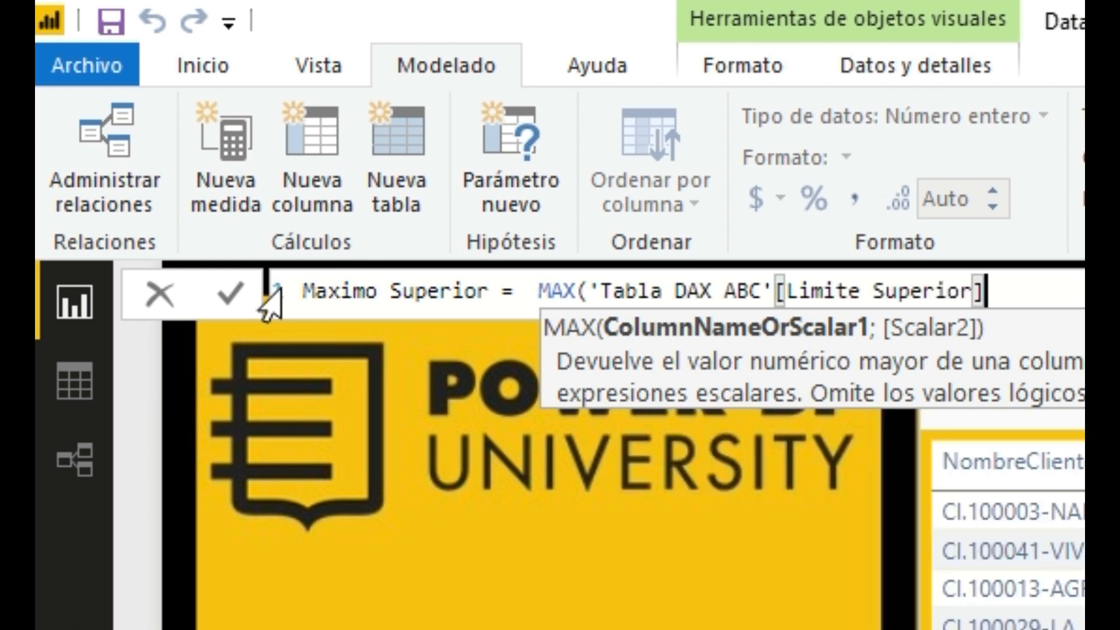
text())
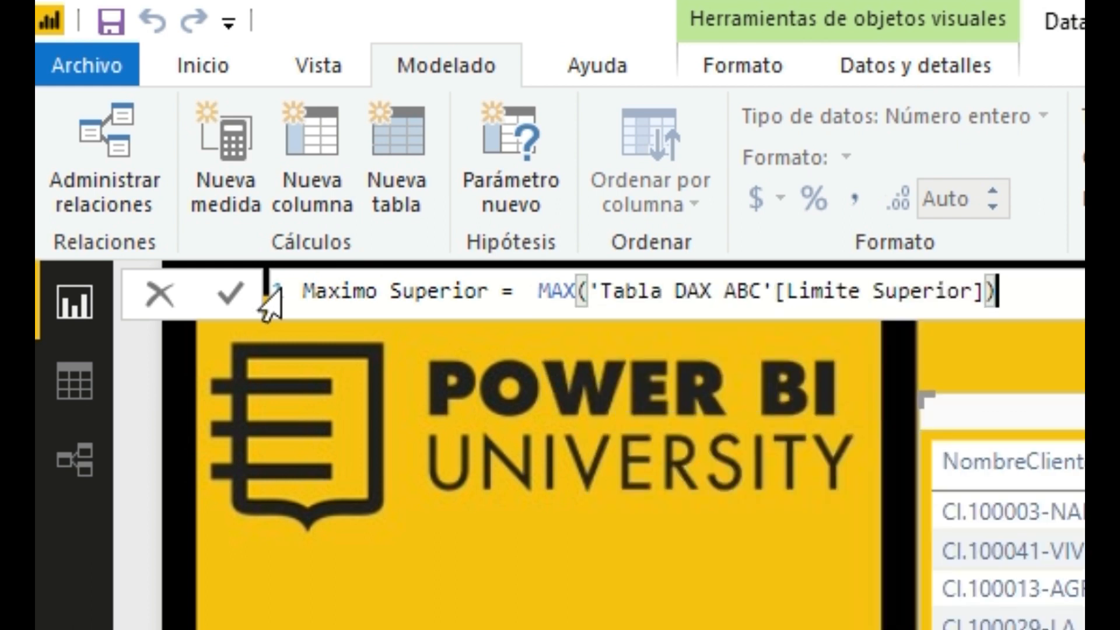
key(Return)
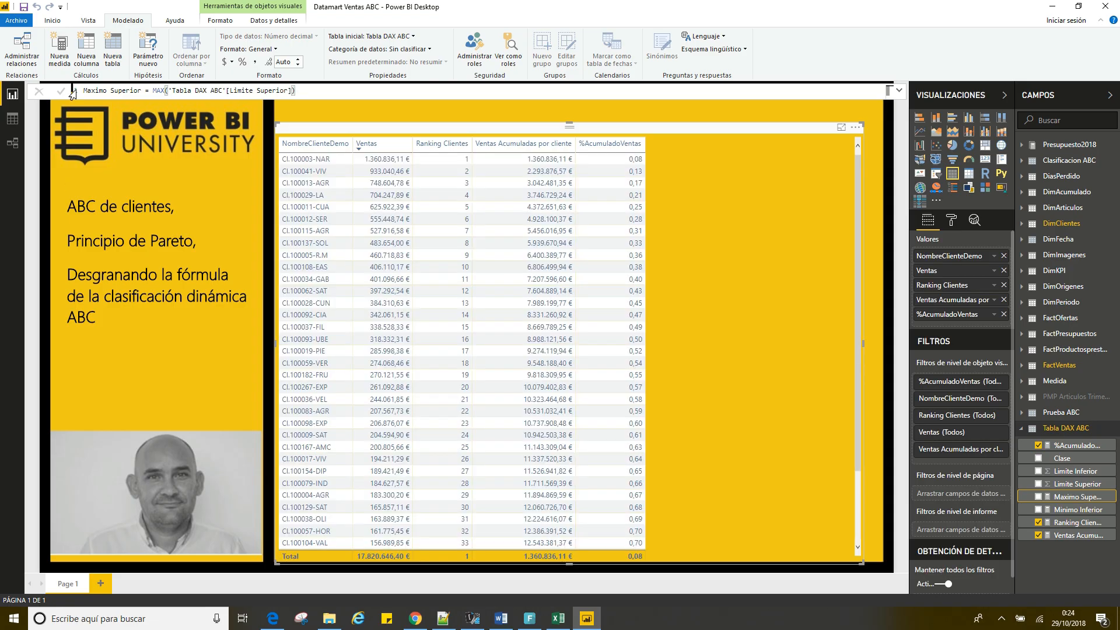
Step: Create another new measure in Tabla DAX ABC and name it Ventas ABC Clientes
click(1065, 429)
right_click(1059, 429)
click(1036, 437)
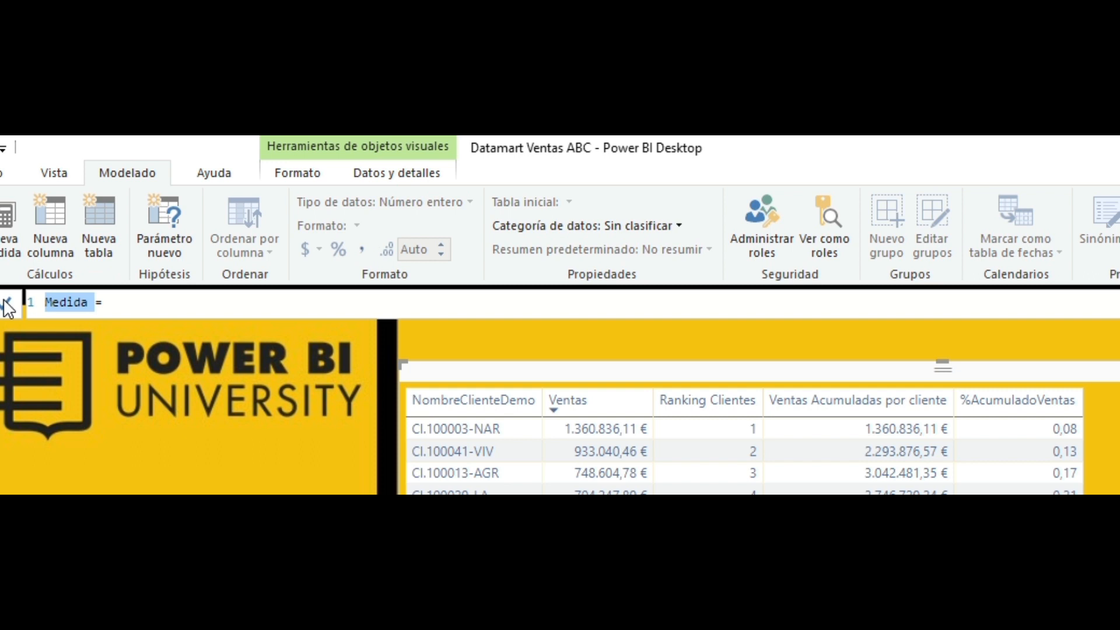
text(Ventas )
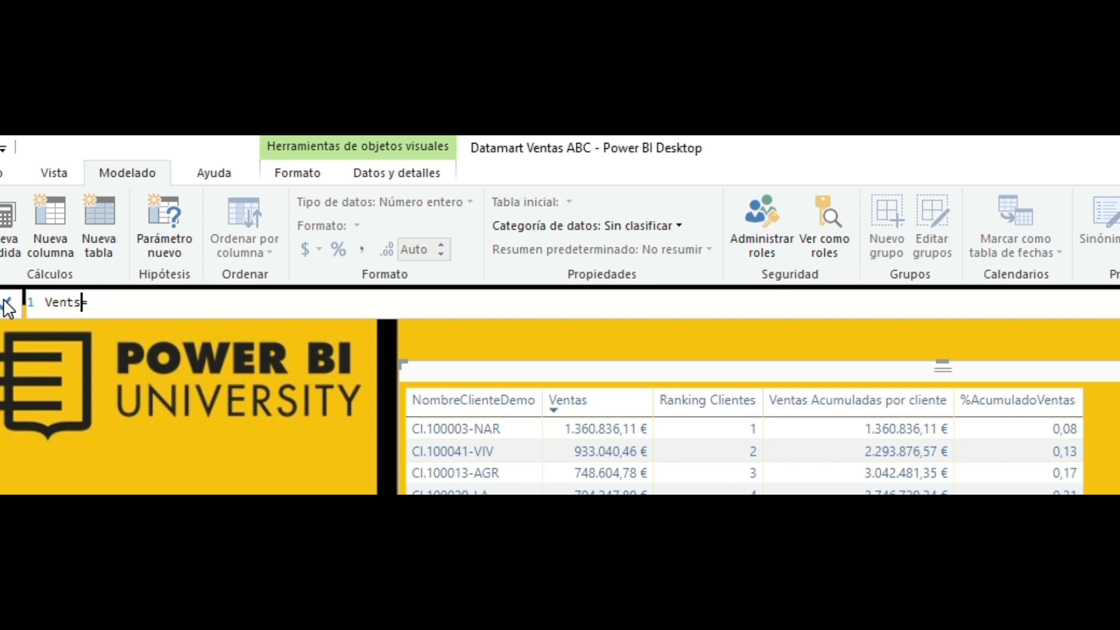
text(ABC Clientes)
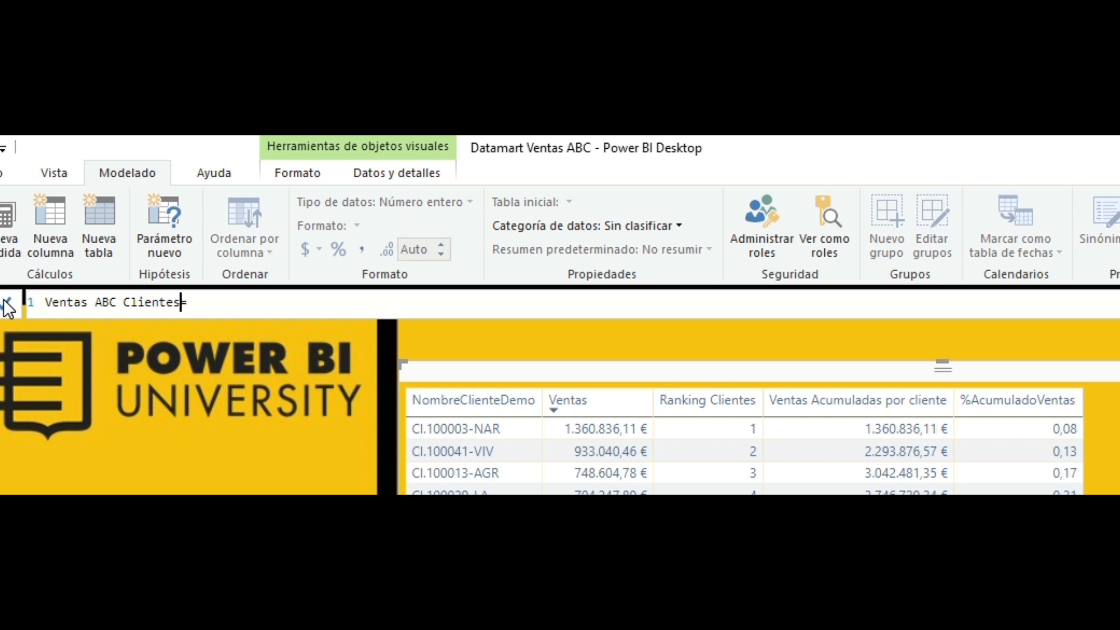
Step: Begin the measure's formula with the CALCULATE function and enter [Ventas] in square brackets as its expression
key(End)
text(CALCULATE()
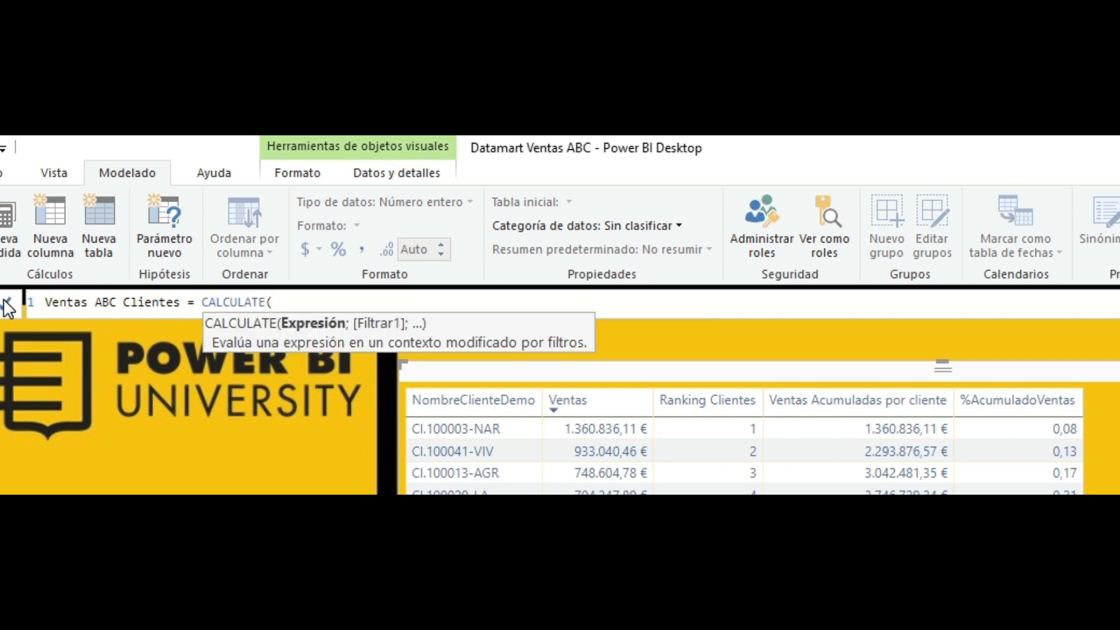
text(Ventas)
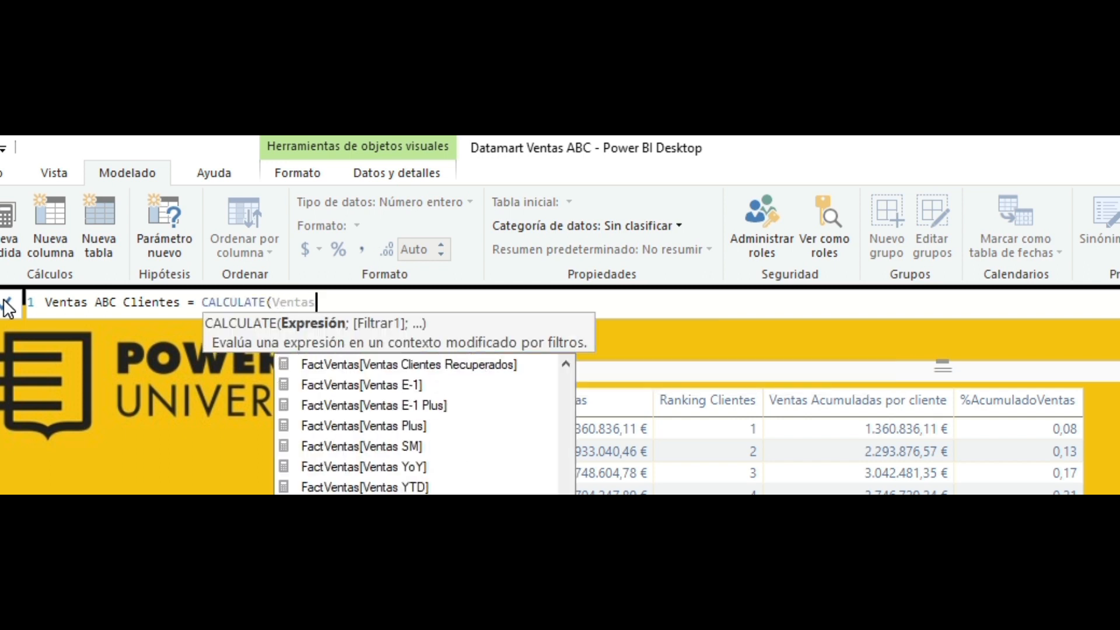
text(])
key(Left)
key(Left)
key(Left)
key(Left)
key(Left)
key(Left)
key(Left)
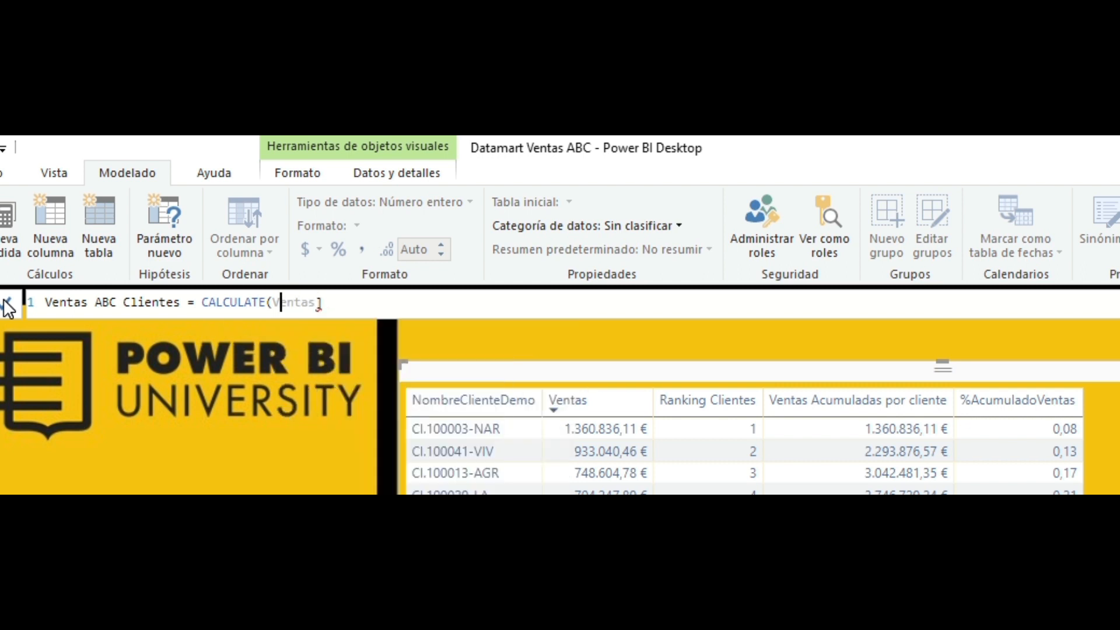
text([)
key(Right)
key(Right)
key(Right)
key(Right)
key(Right)
key(Right)
key(Right)
Step: Add a FILTER function as CALCULATE's filter argument, placed on an indented second line, and open its parenthesis
text(; filter)
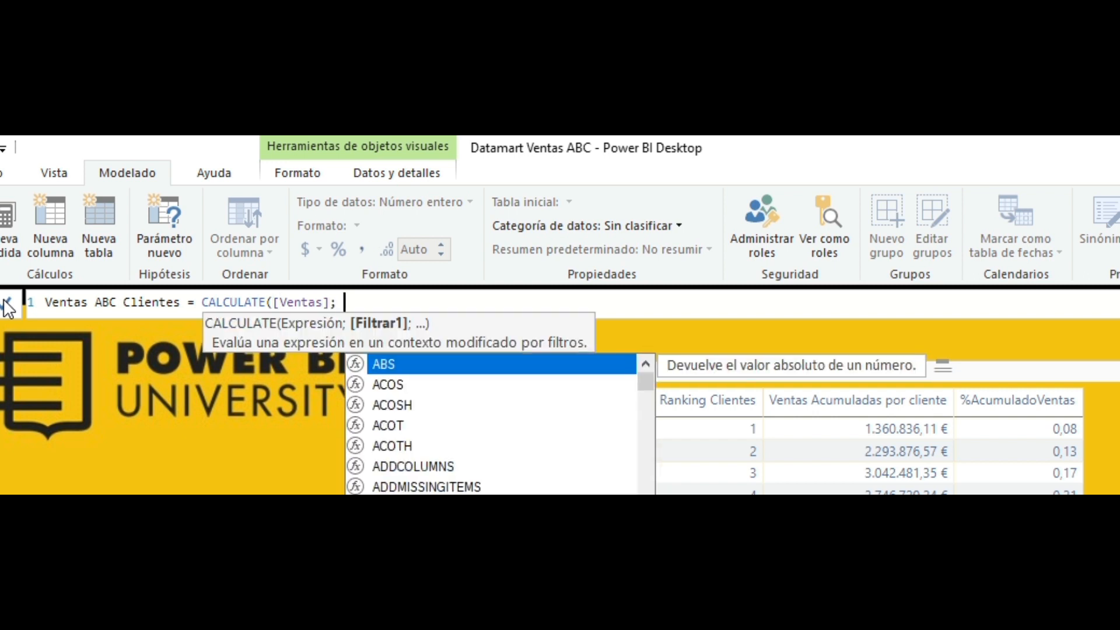
key(Left)
key(Left)
key(Left)
key(Left)
key(Left)
key(Left)
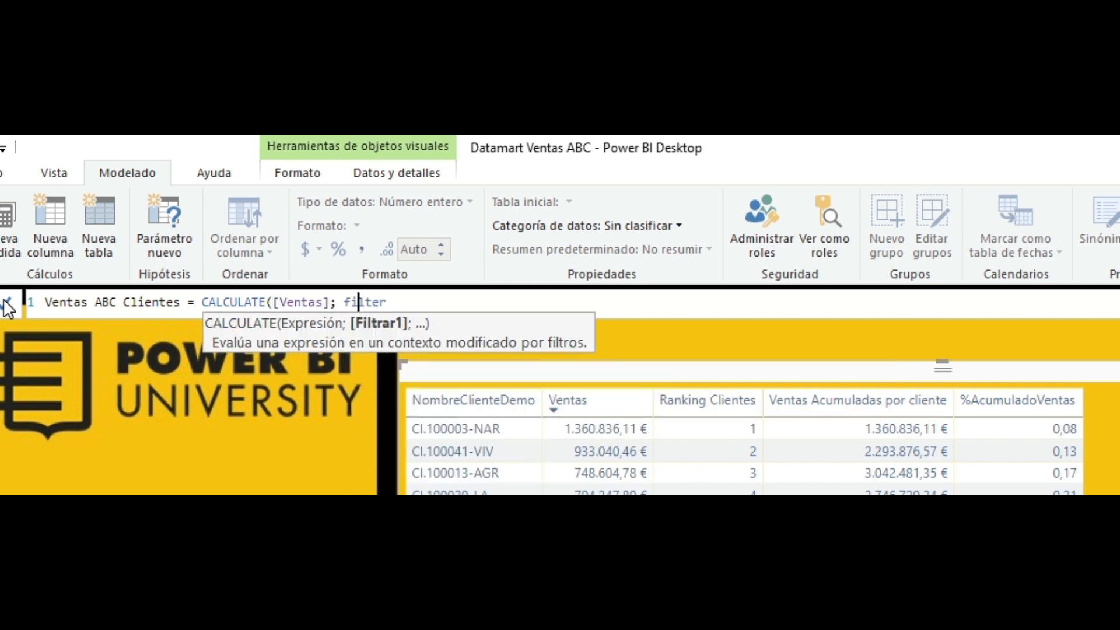
key(shift+Return)
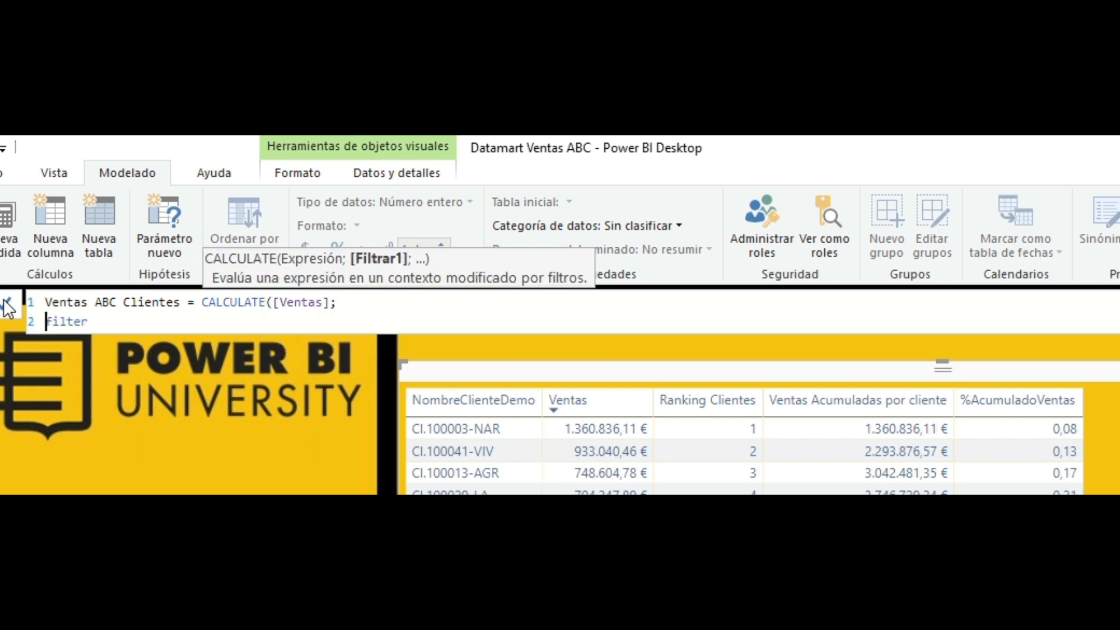
key(Tab)
key(Tab)
key(Tab)
key(Tab)
key(Tab)
key(Tab)
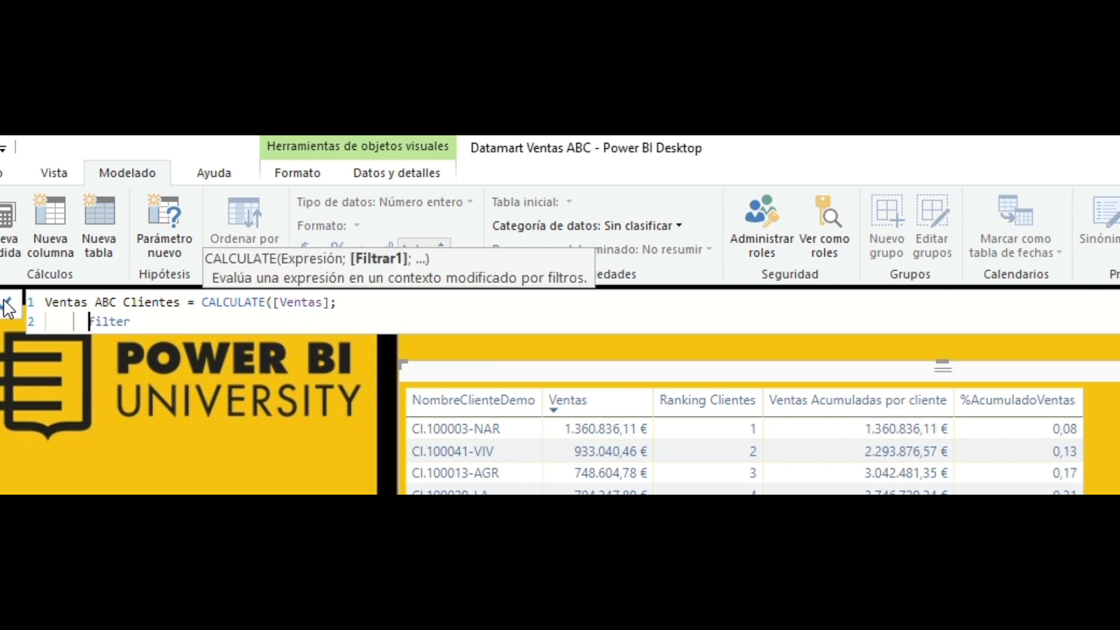
key(Right)
key(Right)
key(Right)
key(Right)
key(Right)
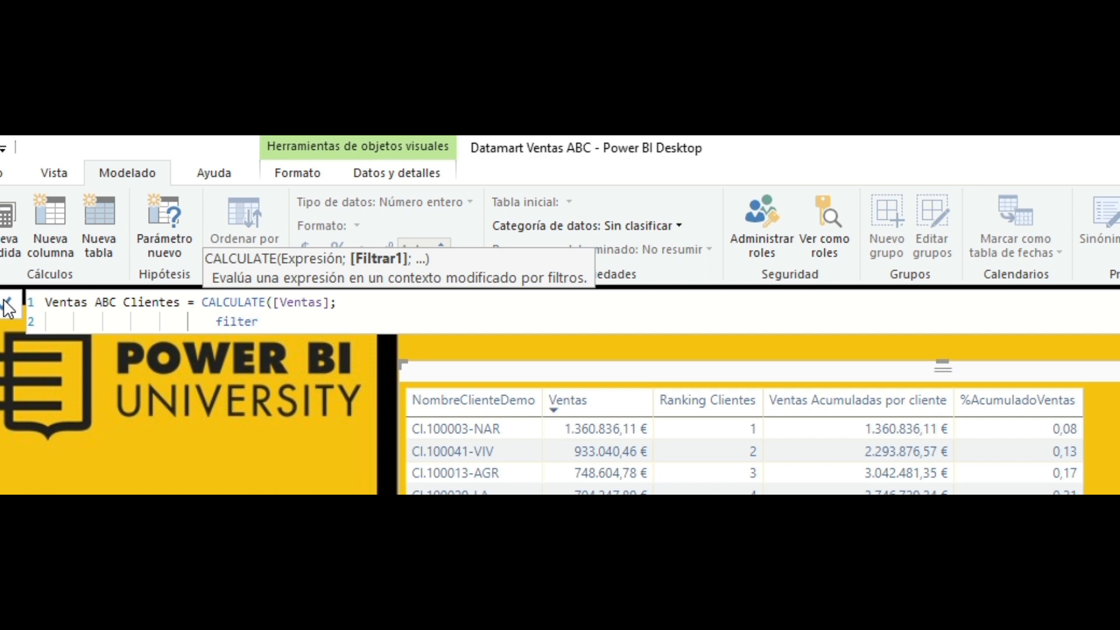
text(()
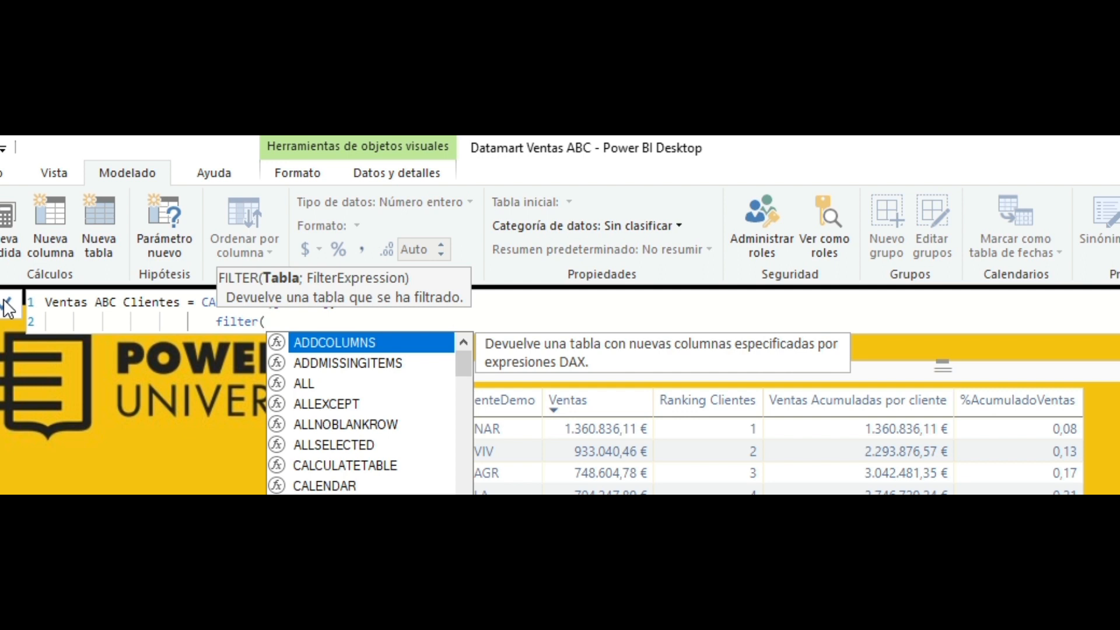
Step: Enter VALUES(DimClientes[IdDimCliente]) as the FILTER function's table argument, followed by a semicolon
text(values)
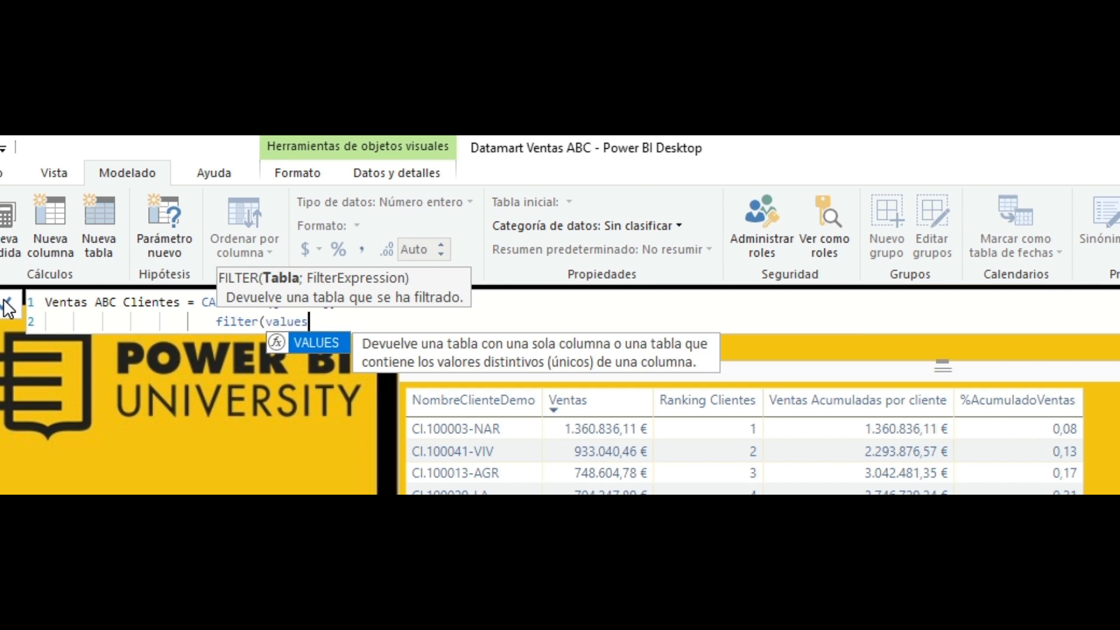
key(Tab)
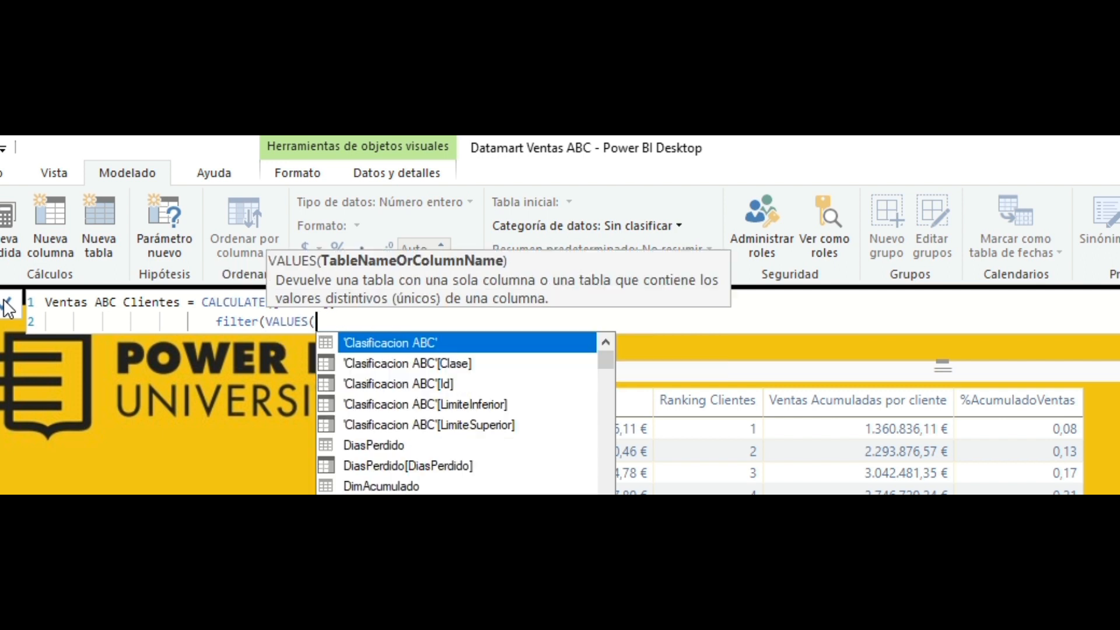
text(Iddim)
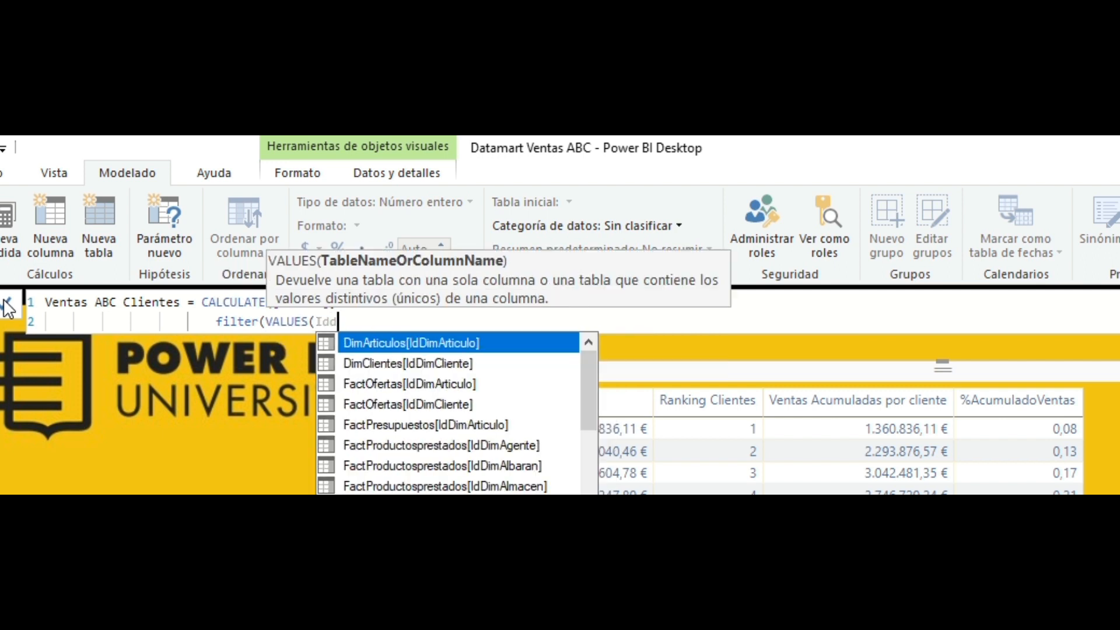
key(Down)
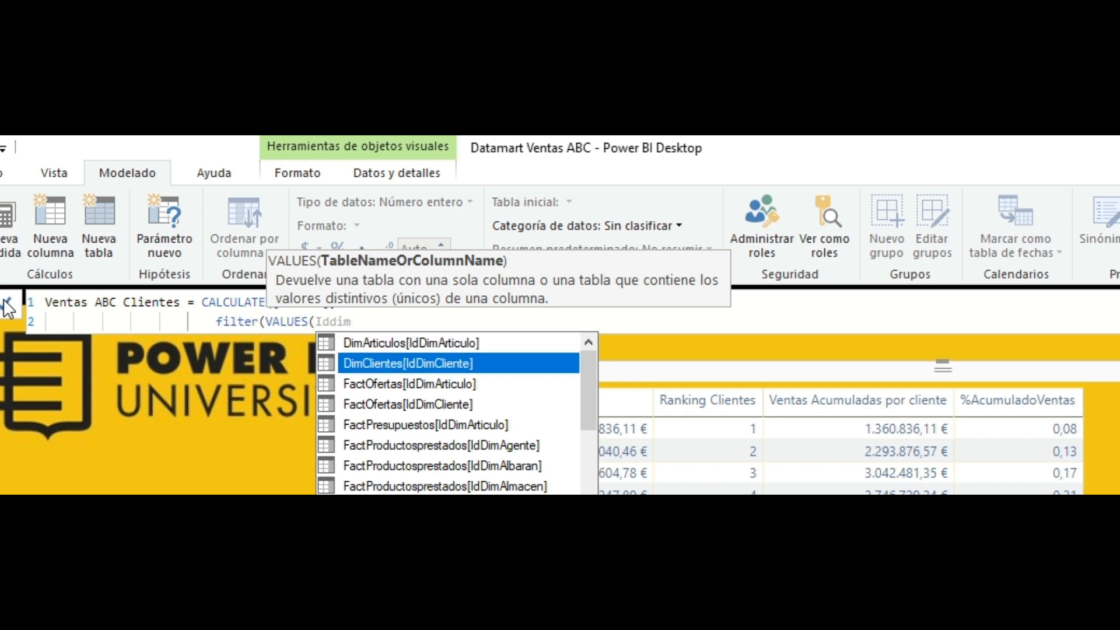
key(Tab)
text())
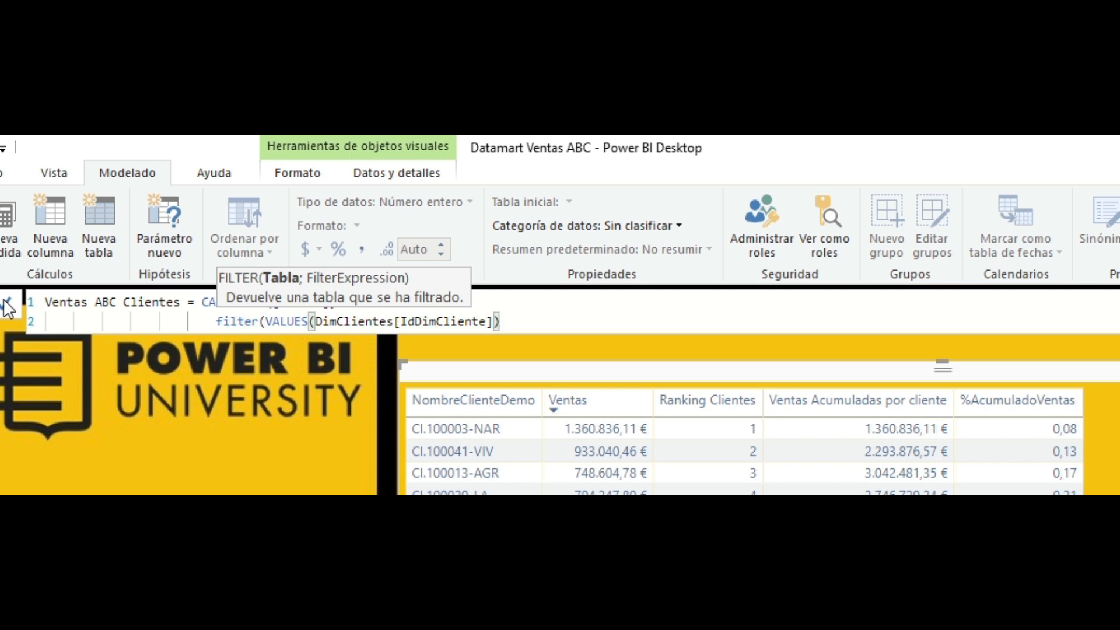
text(;)
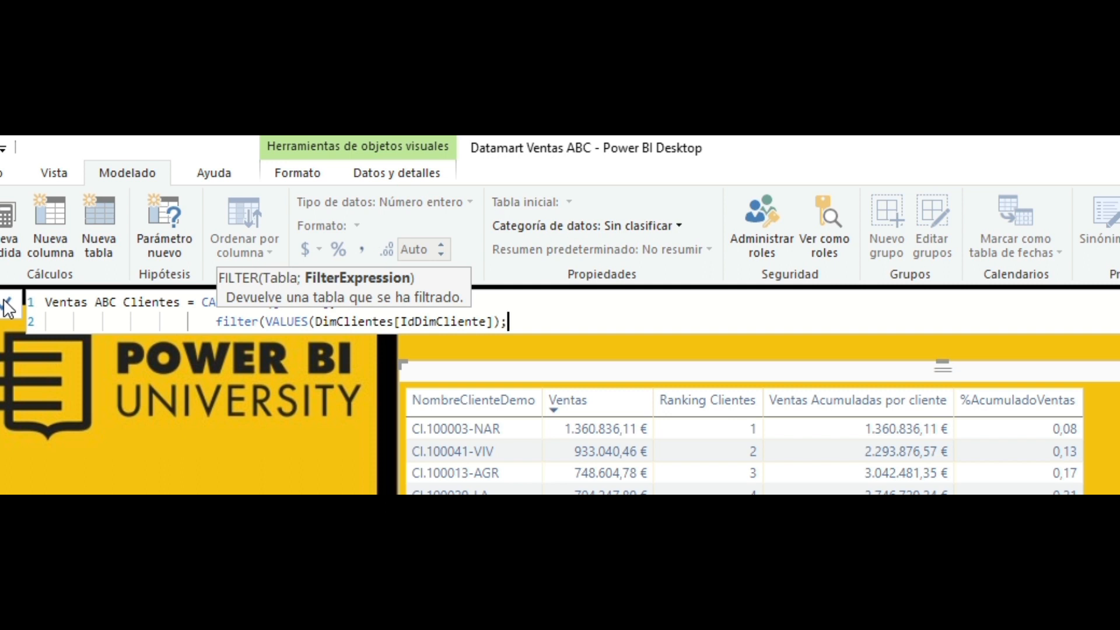
Step: Add the filter condition [%AcumuladoVentas]>[Minimo Inferior] to the FILTER function
text([)
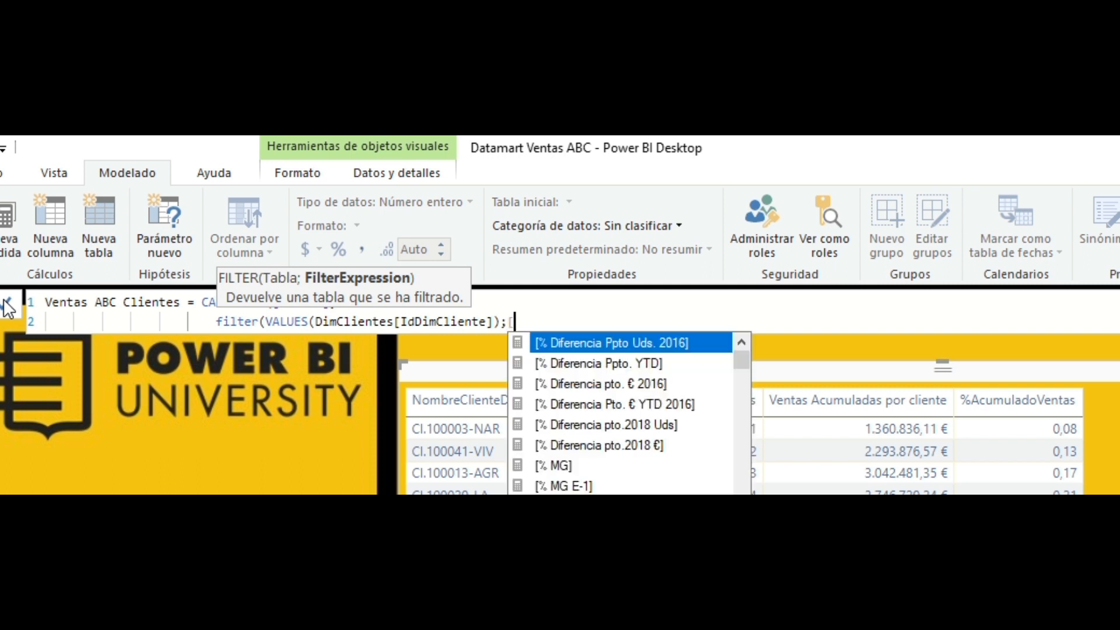
text(%Ac)
key(Down)
key(Down)
key(Tab)
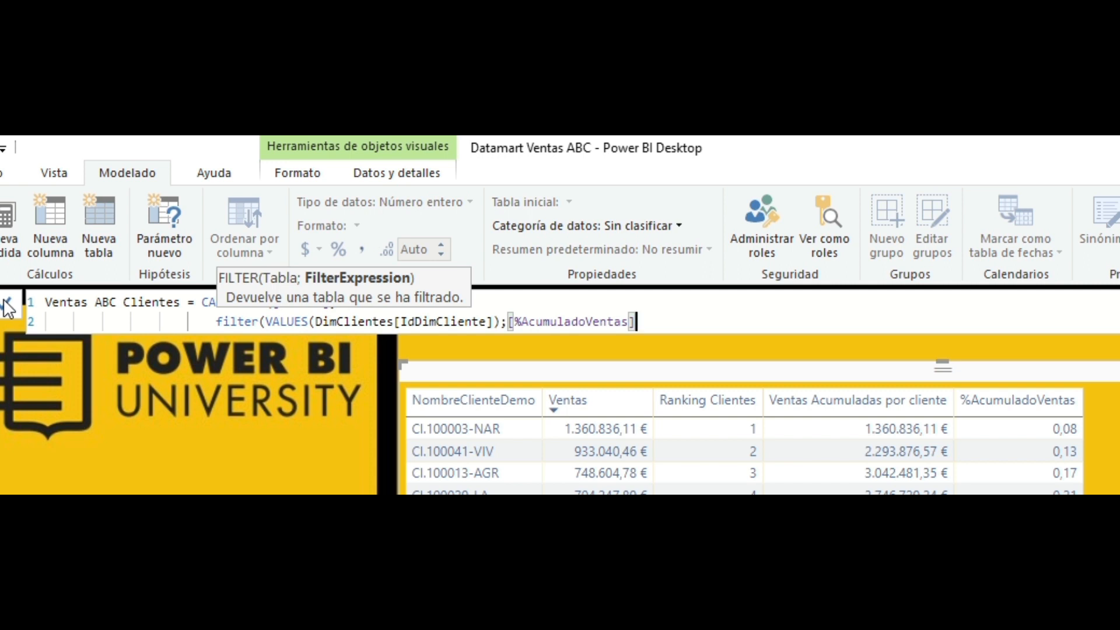
text(>m)
text(inimo)
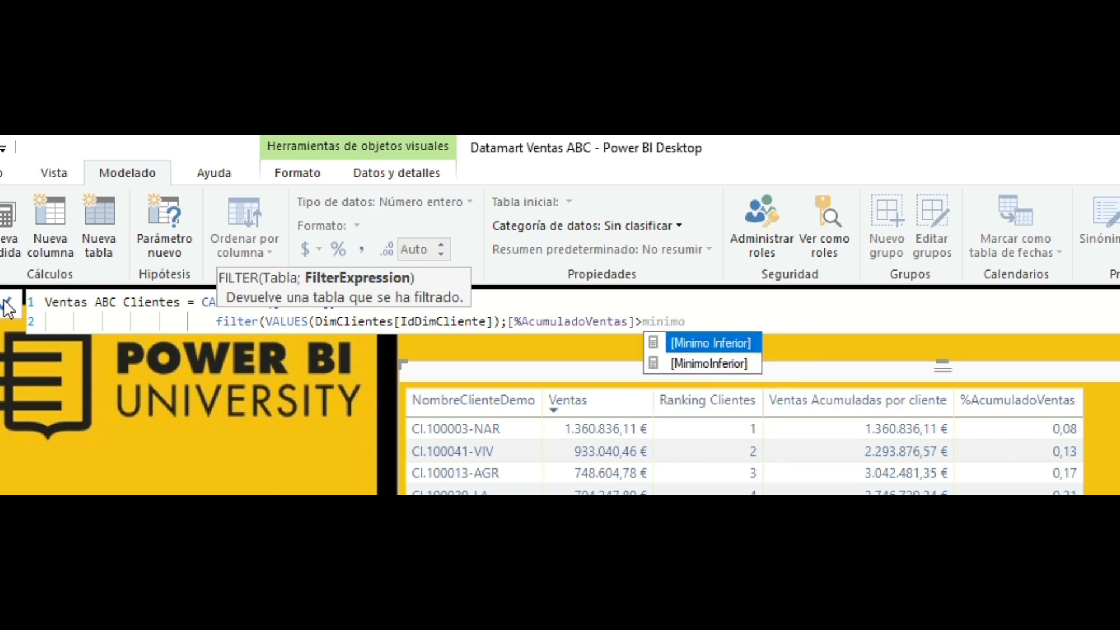
key(Down)
key(Up)
key(Tab)
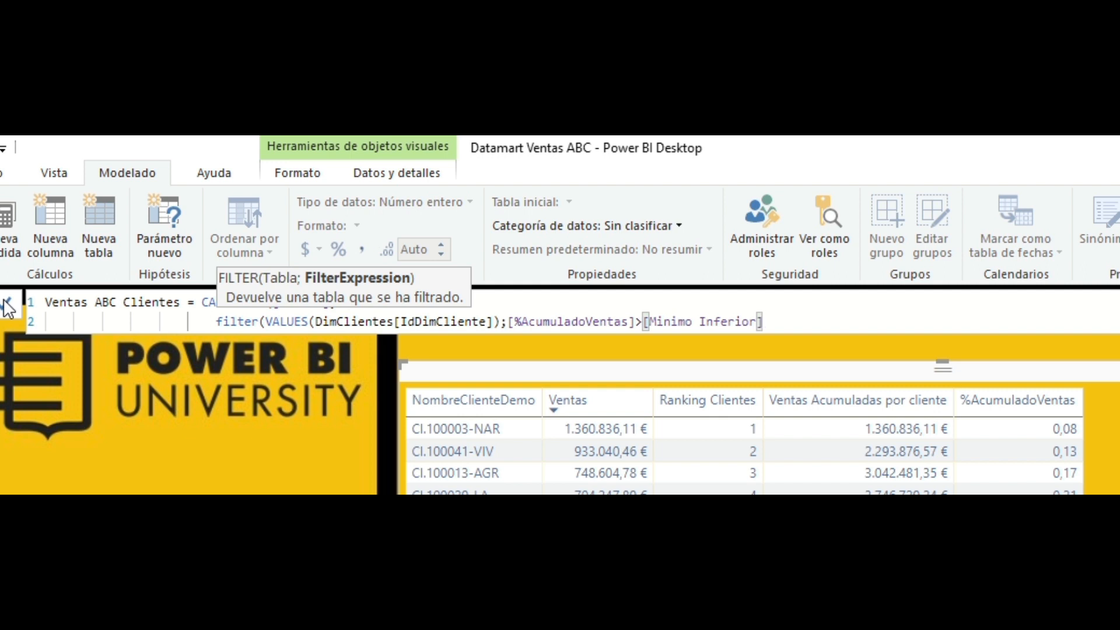
Step: Extend the FILTER condition with &&[%AcumuladoVentas]<=[Maximo Superior] as the upper class limit
text(&&[)
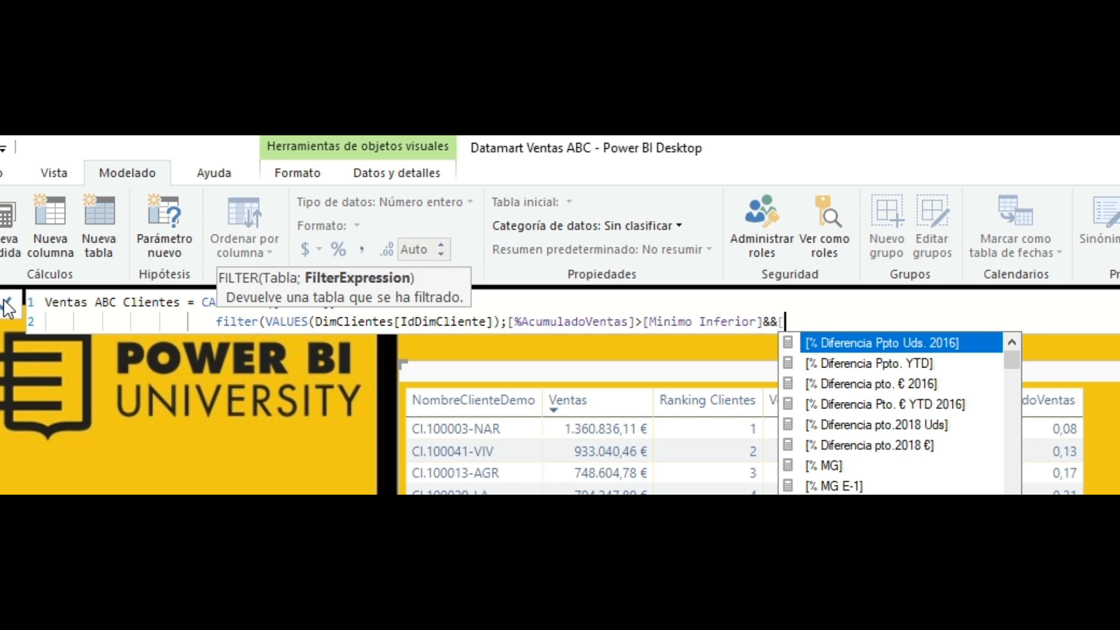
text(%Acum)
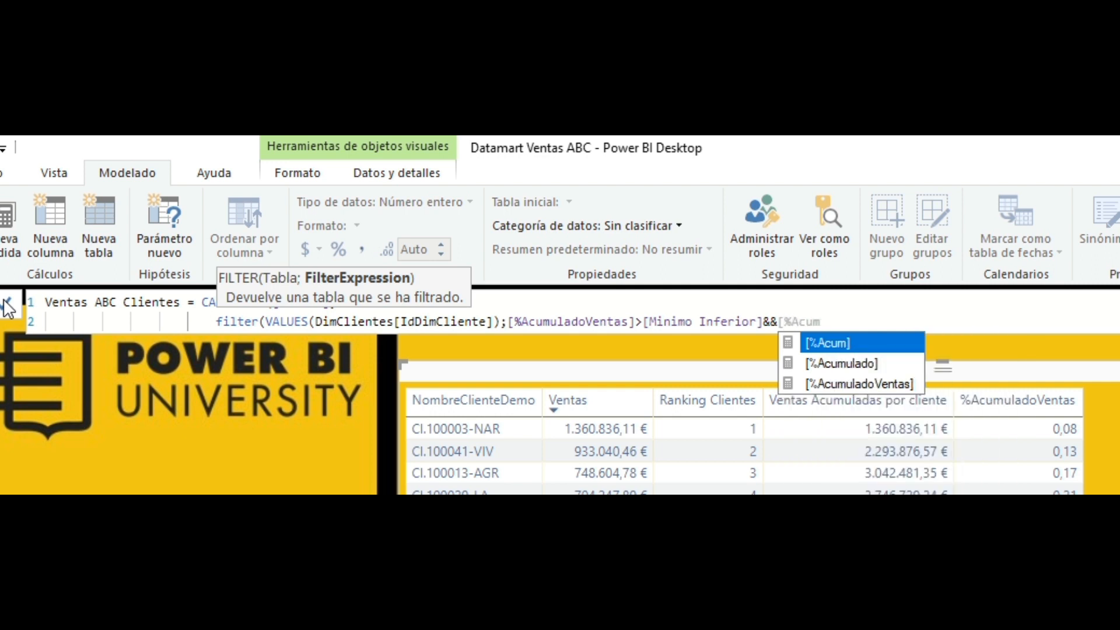
key(Down)
key(Down)
key(Tab)
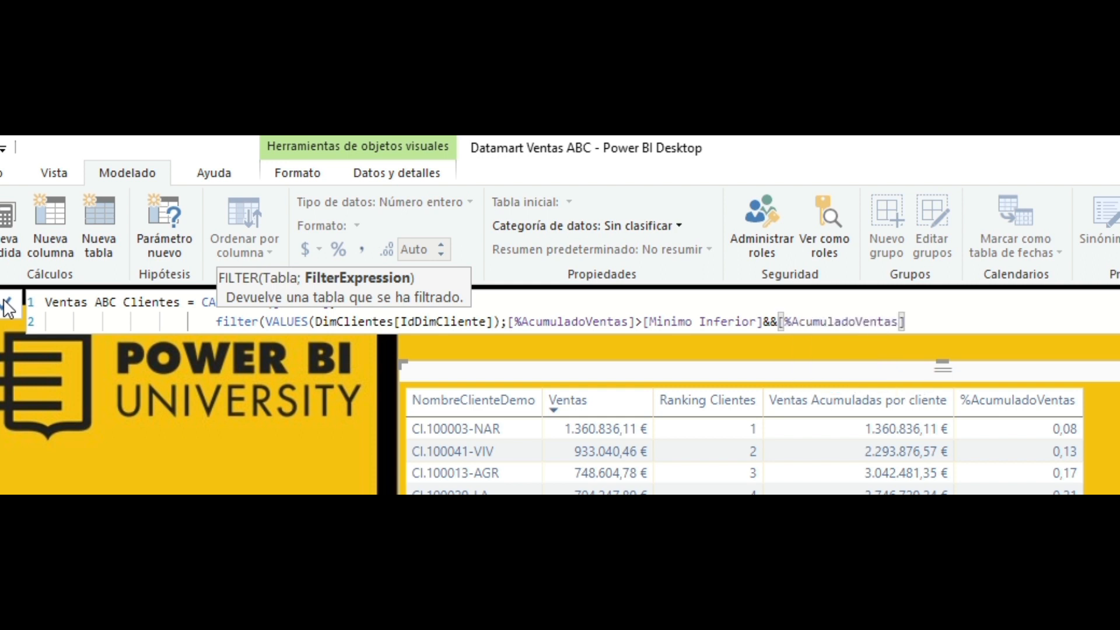
text(<=[Max)
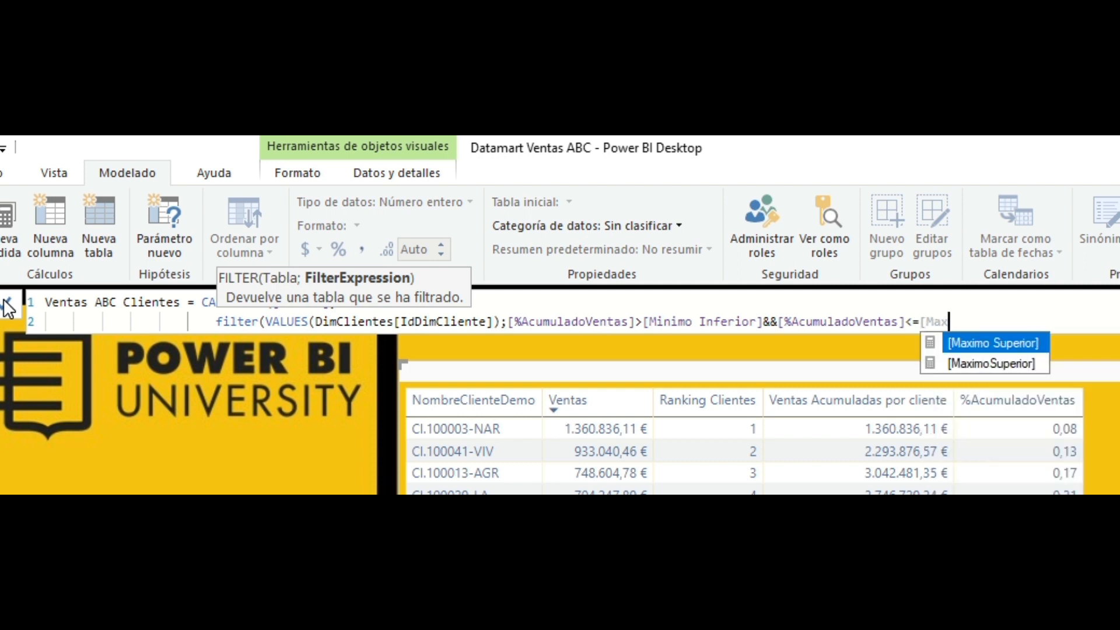
key(Tab)
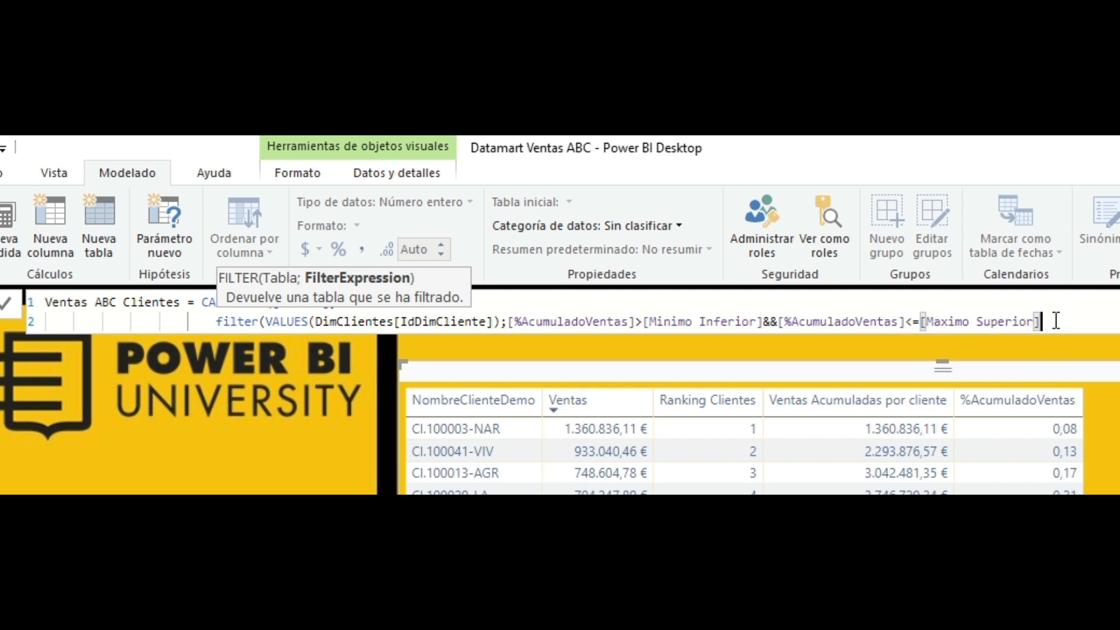
Step: Close the FILTER and CALCULATE parentheses and commit the Ventas ABC Clientes measure
text())
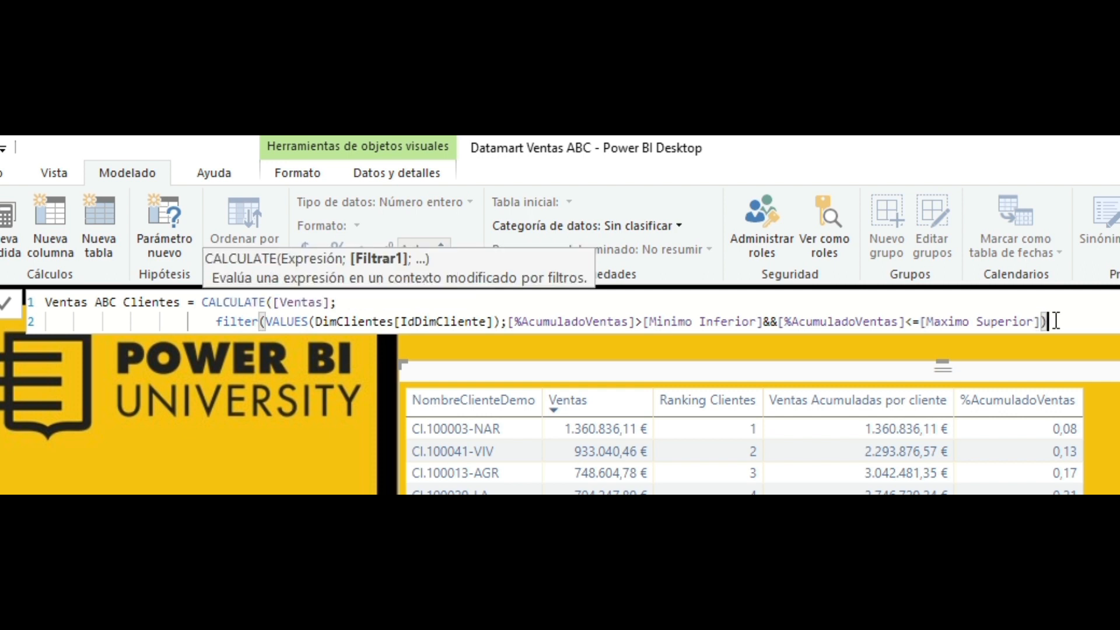
scroll(743, 455, down, 6)
key(Return)
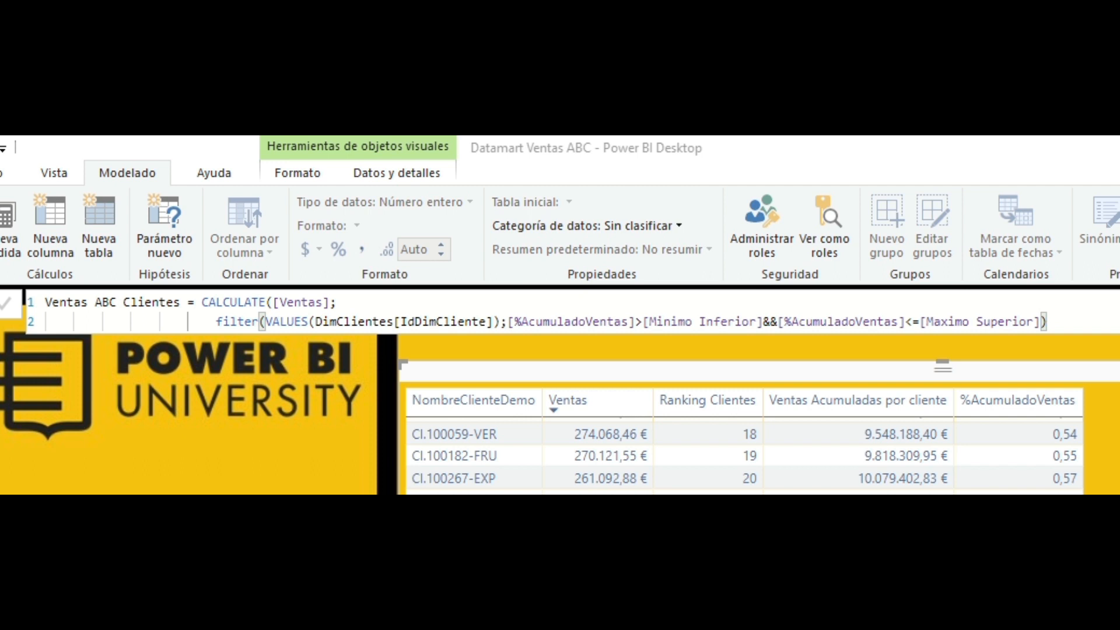
scroll(744, 455, down, 12)
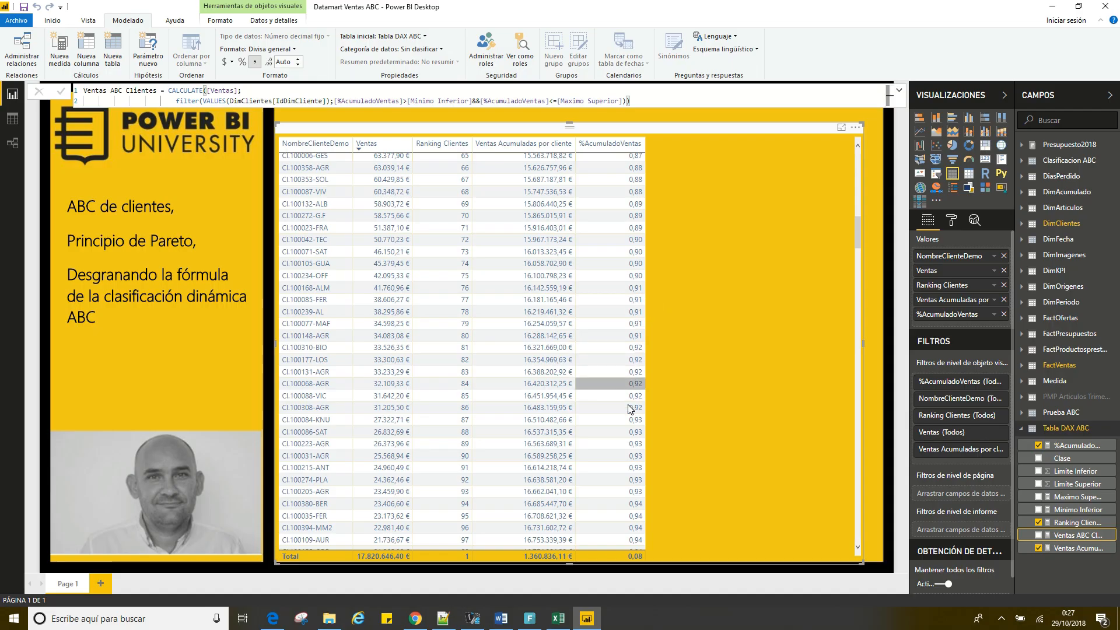
click(667, 101)
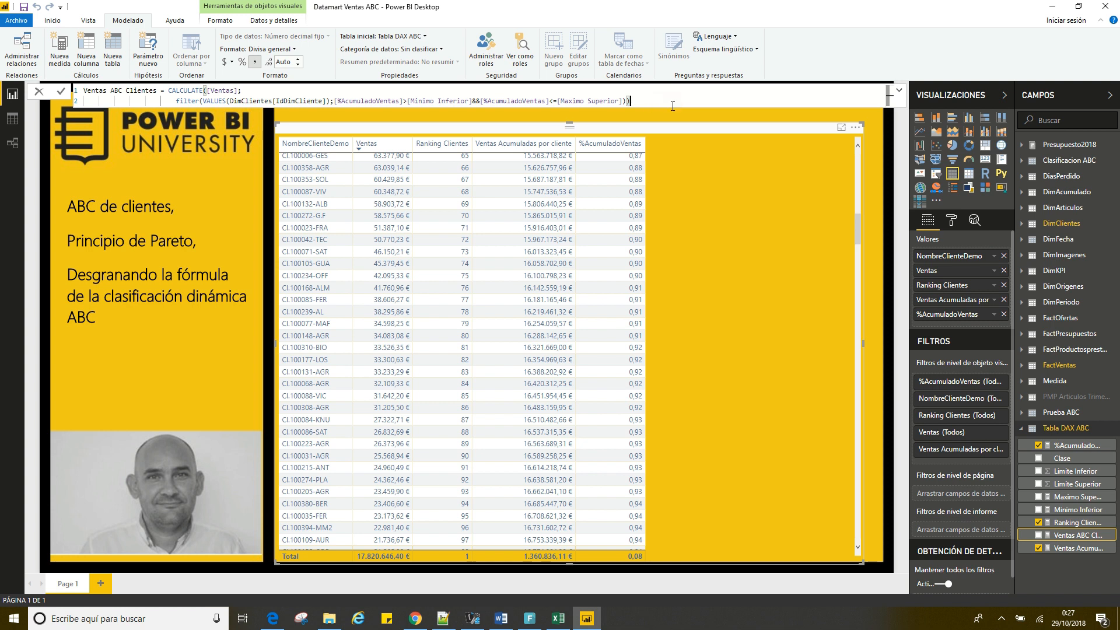
Step: Add the Ventas ABC Clientes measure to the customer table and format it as € Euro (123 €) currency
drag(859, 229, 863, 145)
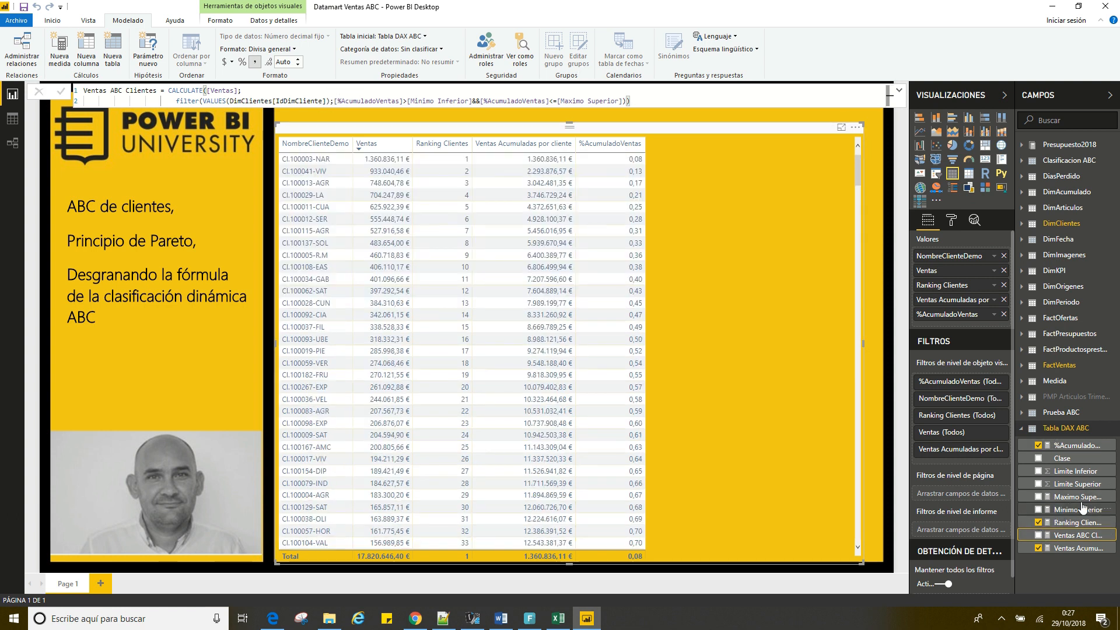
click(1039, 537)
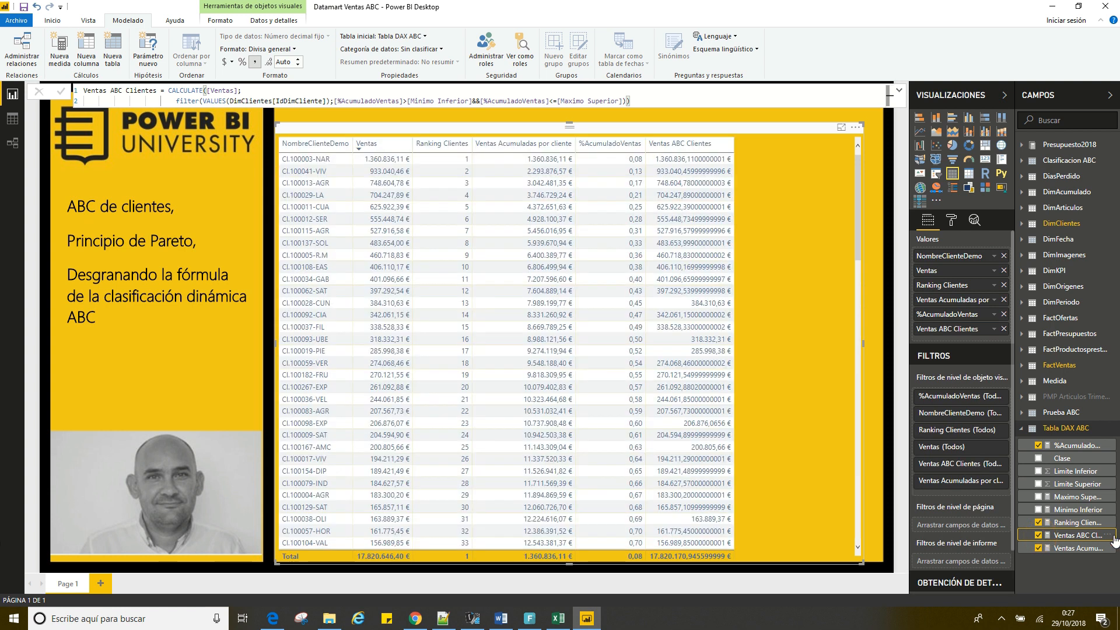
click(285, 49)
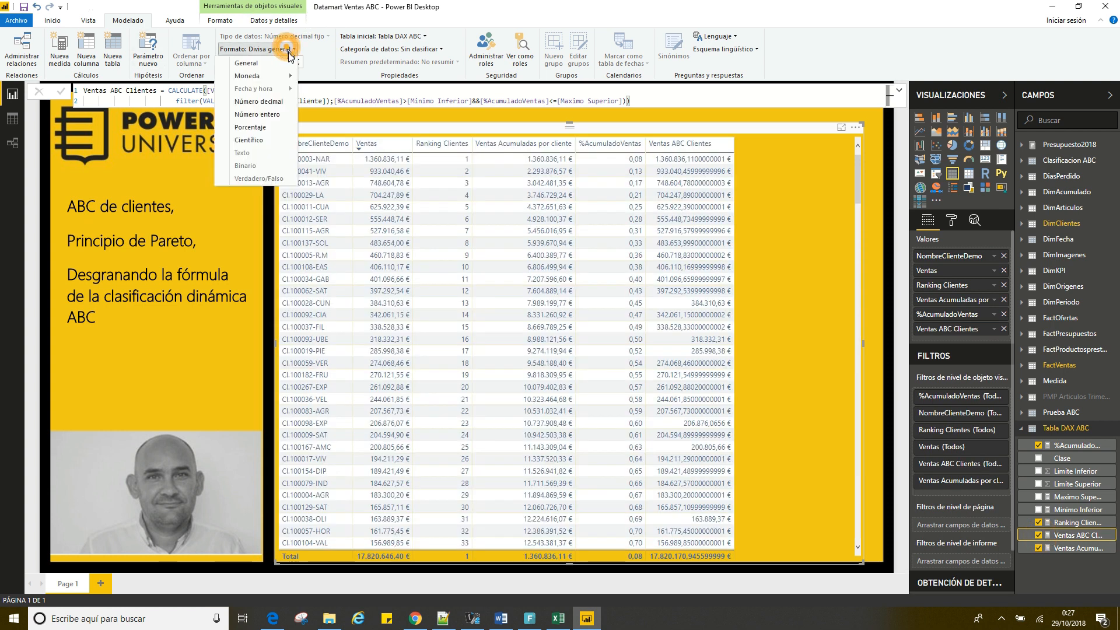
mouse_move(290, 77)
click(330, 118)
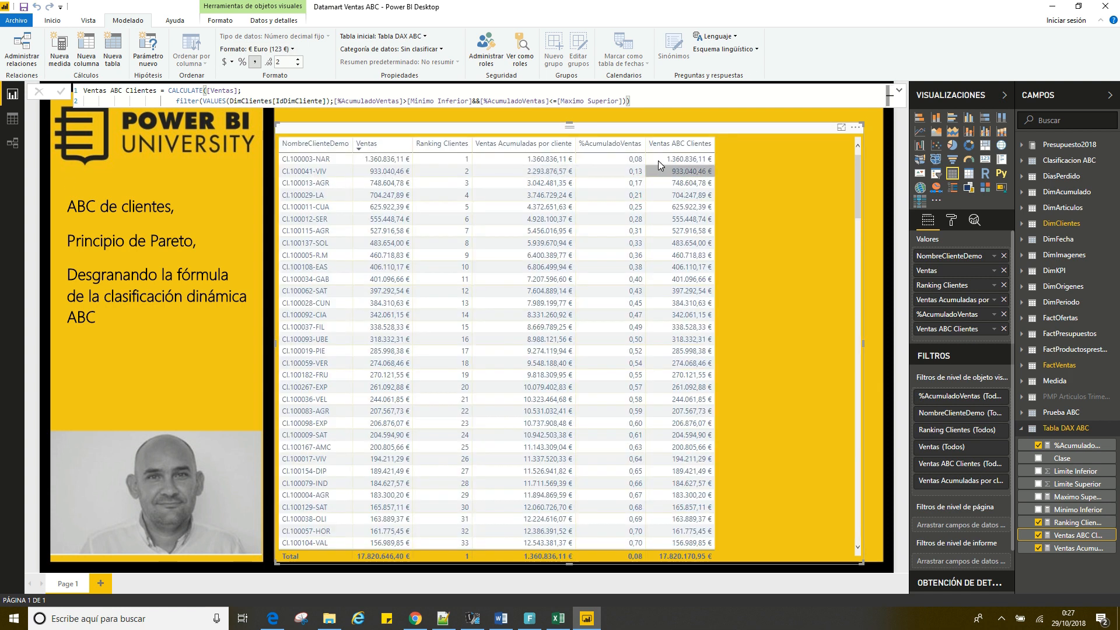
Step: Move the customer table slightly up the page and compare its Ventas ABC Clientes and Ventas columns across the rows
drag(671, 149, 653, 158)
drag(396, 140, 417, 118)
drag(857, 159, 864, 345)
click(867, 346)
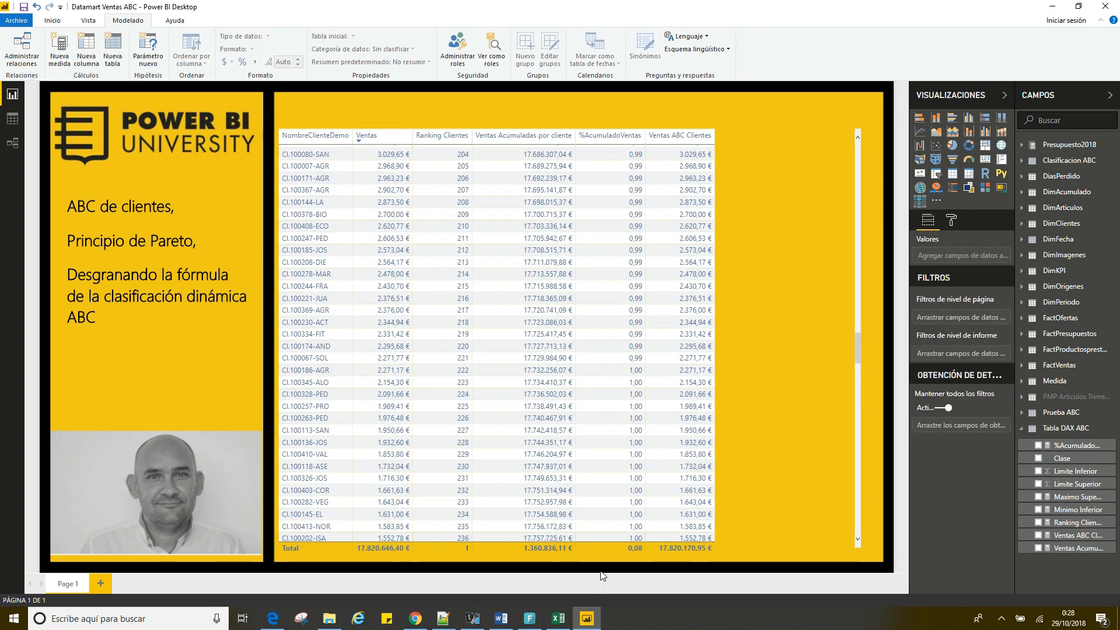
drag(858, 346, 842, 133)
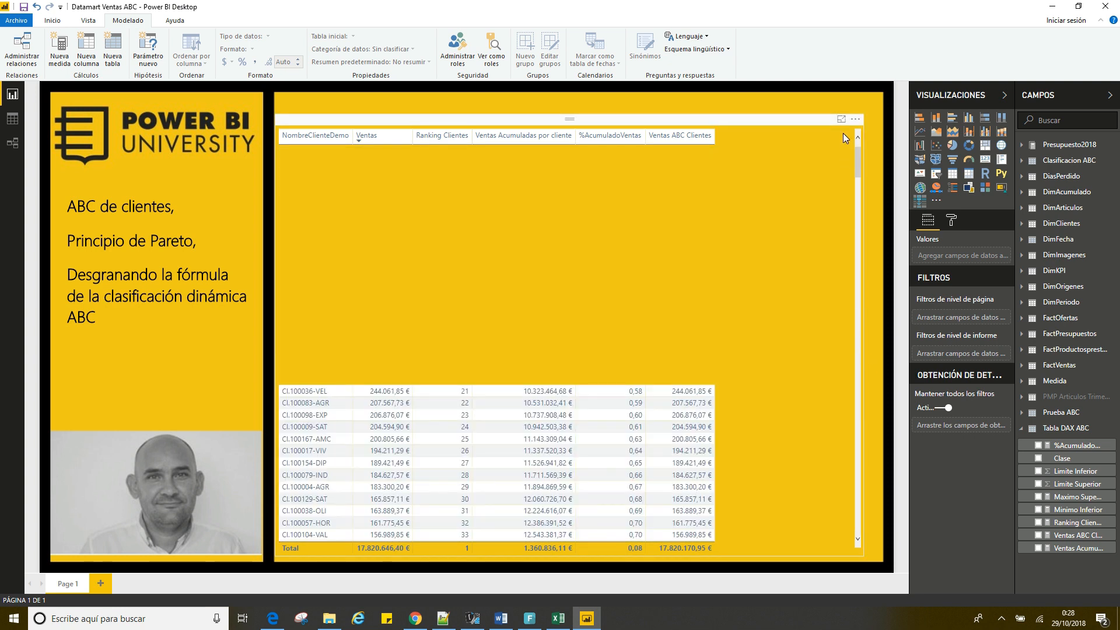
Step: Remove Ventas, Ranking Clientes, Ventas Acumuladas por cliente and %AcumuladoVentas from the customer table
click(824, 140)
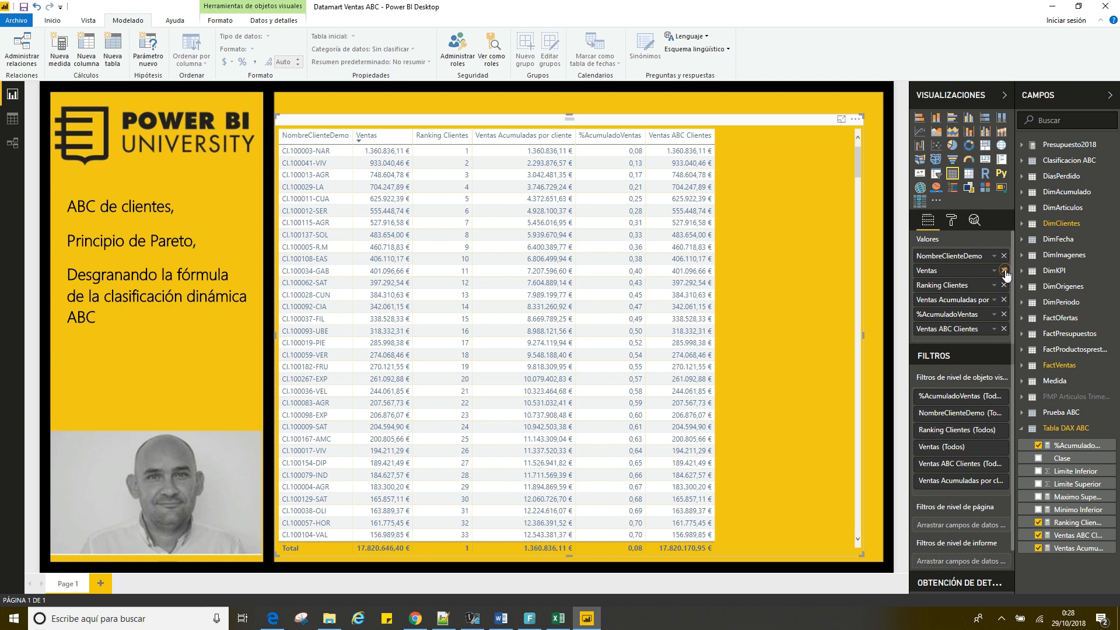
click(1004, 271)
click(1004, 271)
click(1004, 271)
click(1004, 271)
Step: Delete the text box about the ABC de clientes formula and move the customer table further up the page
click(185, 220)
key(Delete)
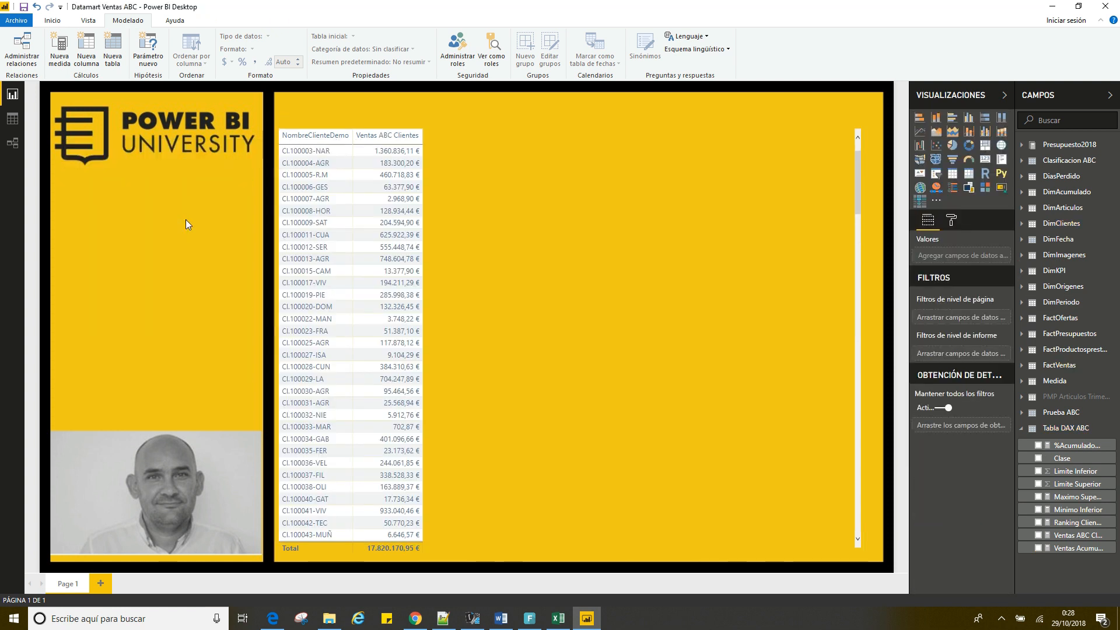
drag(366, 122, 370, 108)
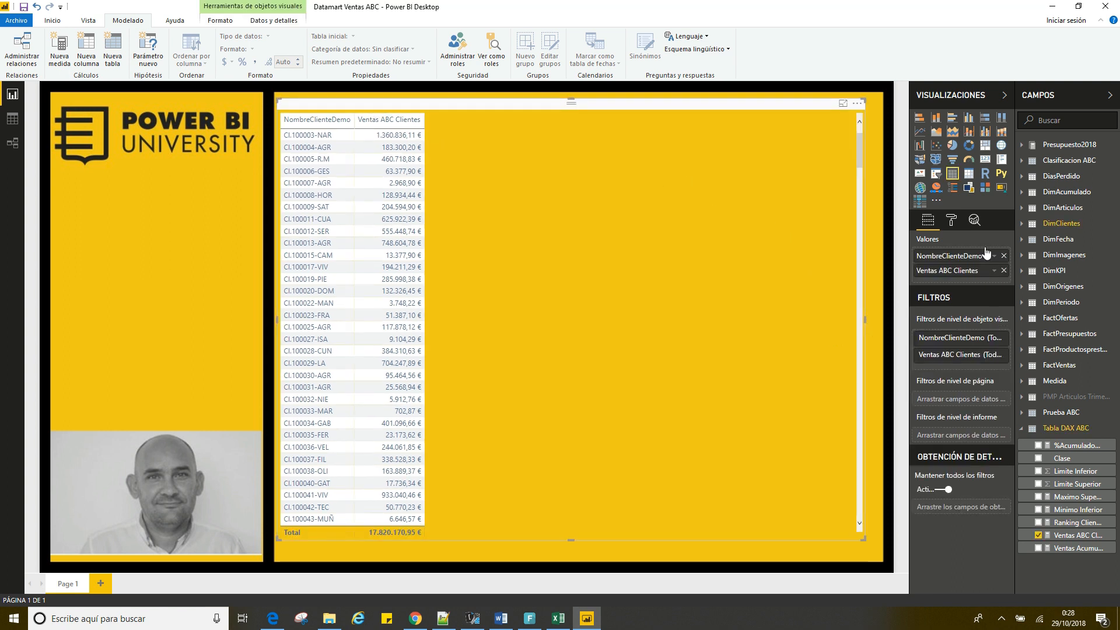
Step: Search the model's fields for "cla"
click(1065, 122)
text(cla)
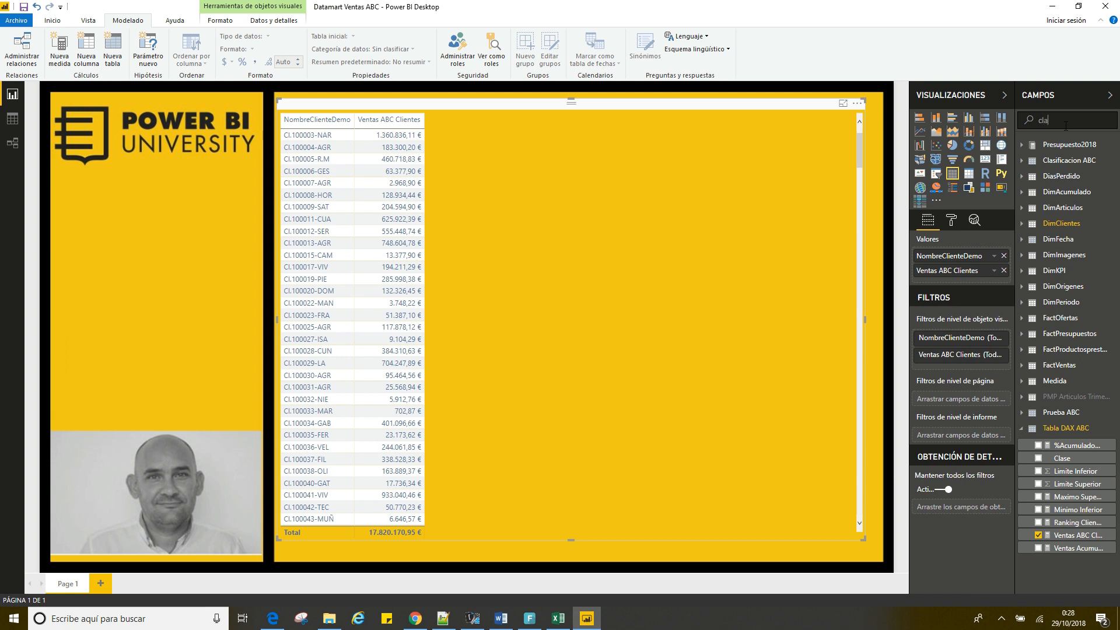
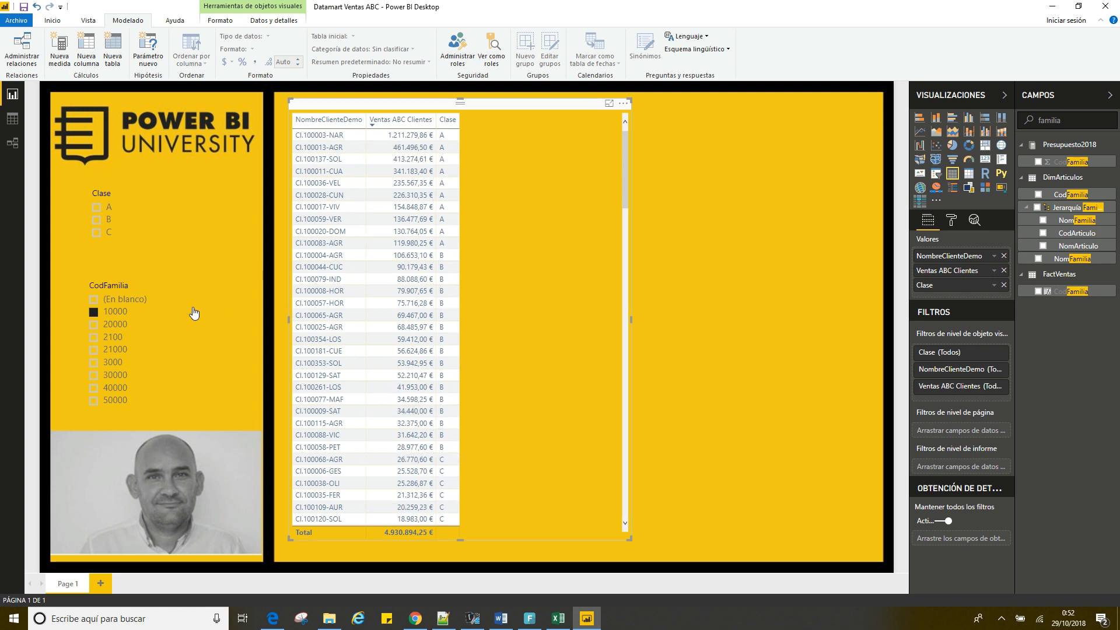
Step: Filter the report to CodFamilia 20000 and review the class of each customer in the table
click(112, 328)
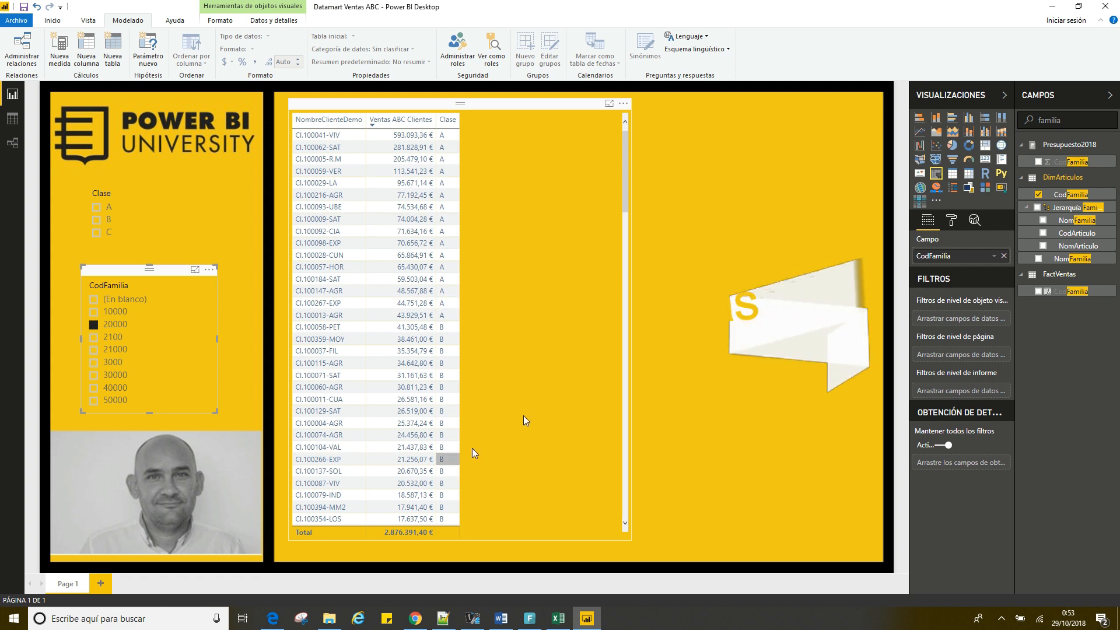
mouse_move(625, 195)
mouse_down()
mouse_move(622, 339)
mouse_move(643, 183)
mouse_up()
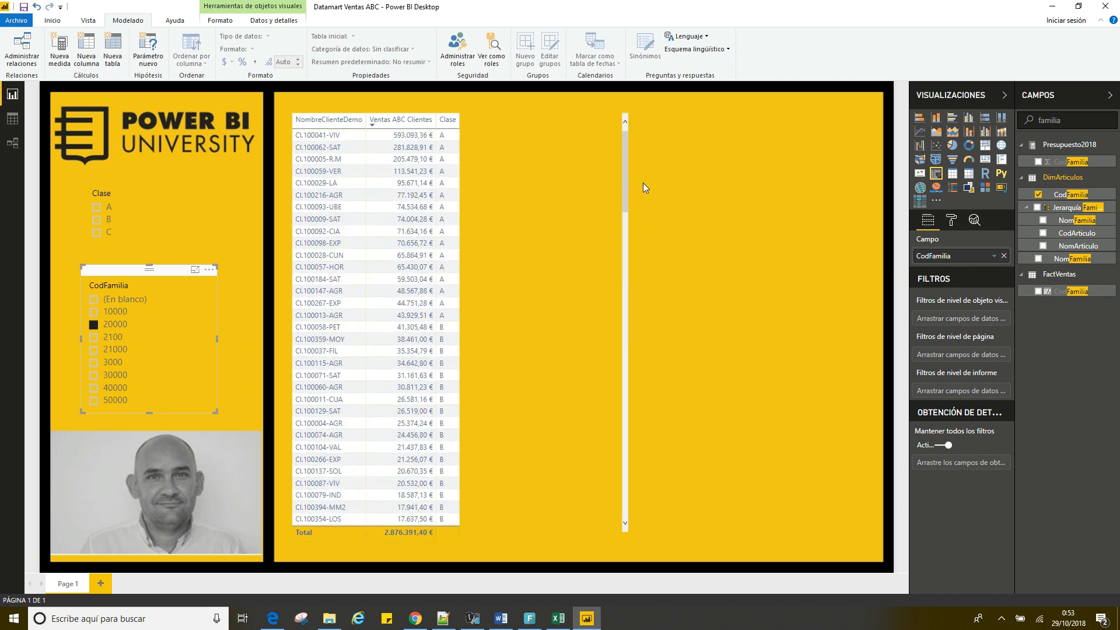
click(646, 186)
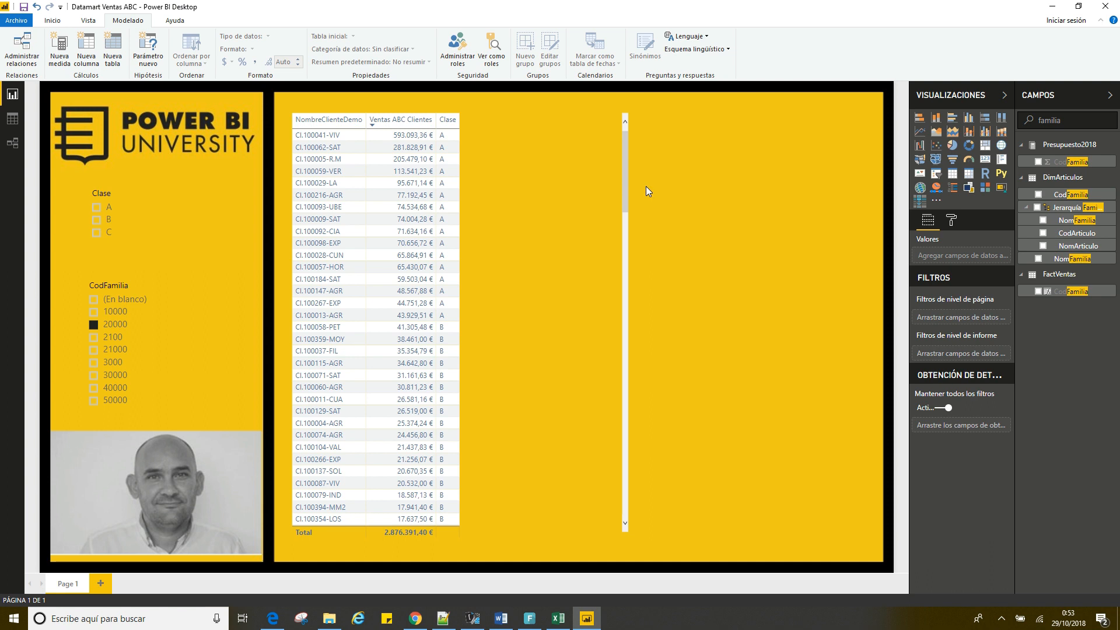
drag(625, 161, 625, 127)
click(628, 132)
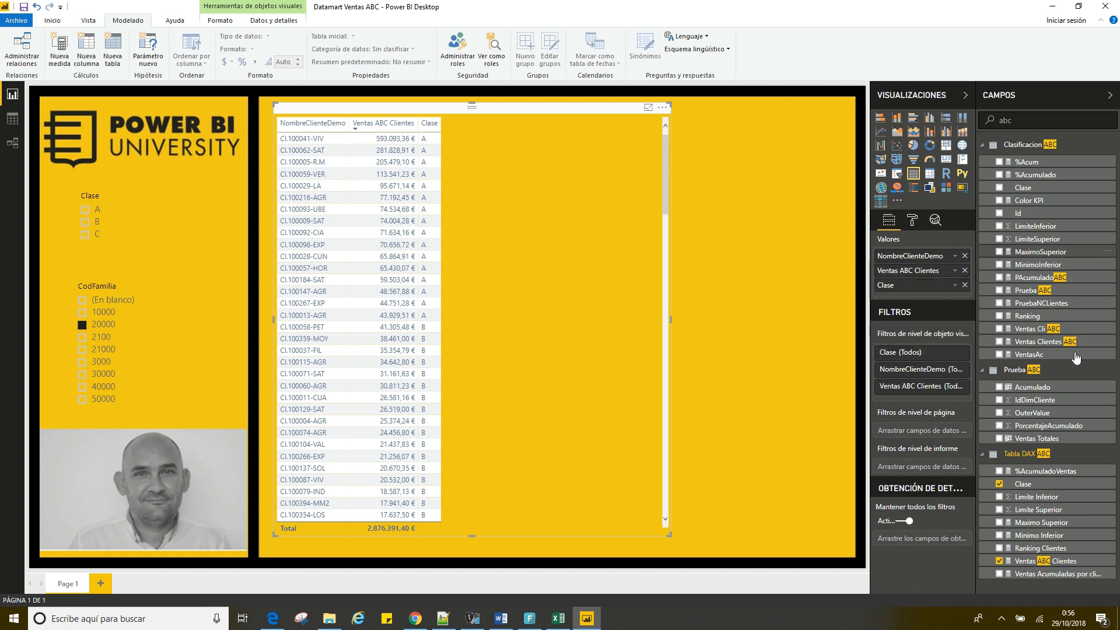
Step: Open the formula of the Ventas Clientes ABC measure and examine its opening CALCULATE, VALUES and FILTER arguments
click(1047, 344)
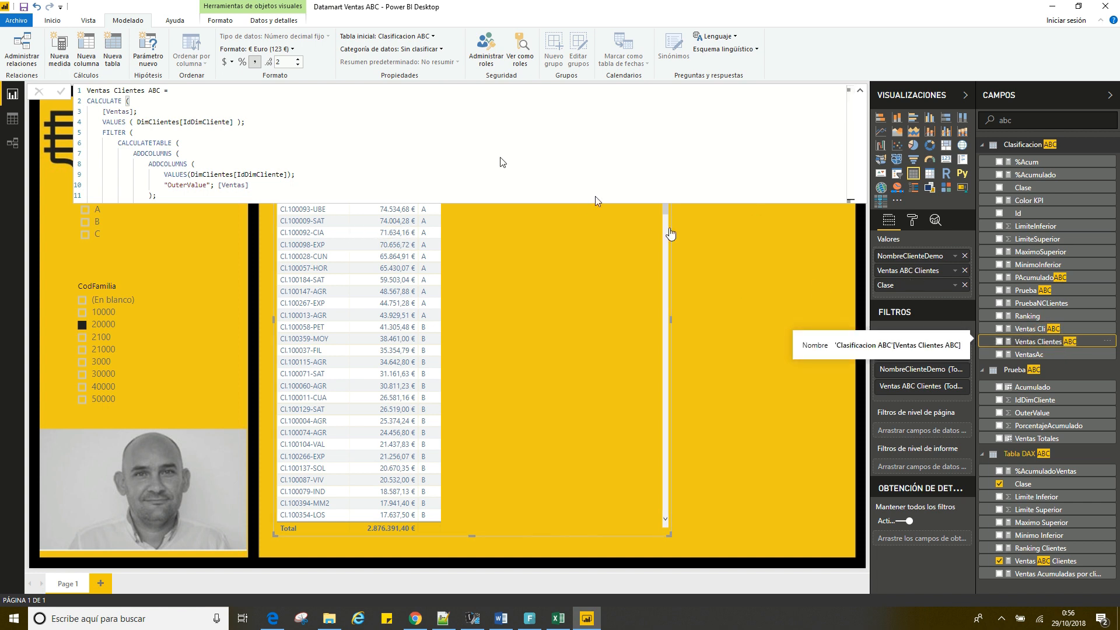
click(157, 100)
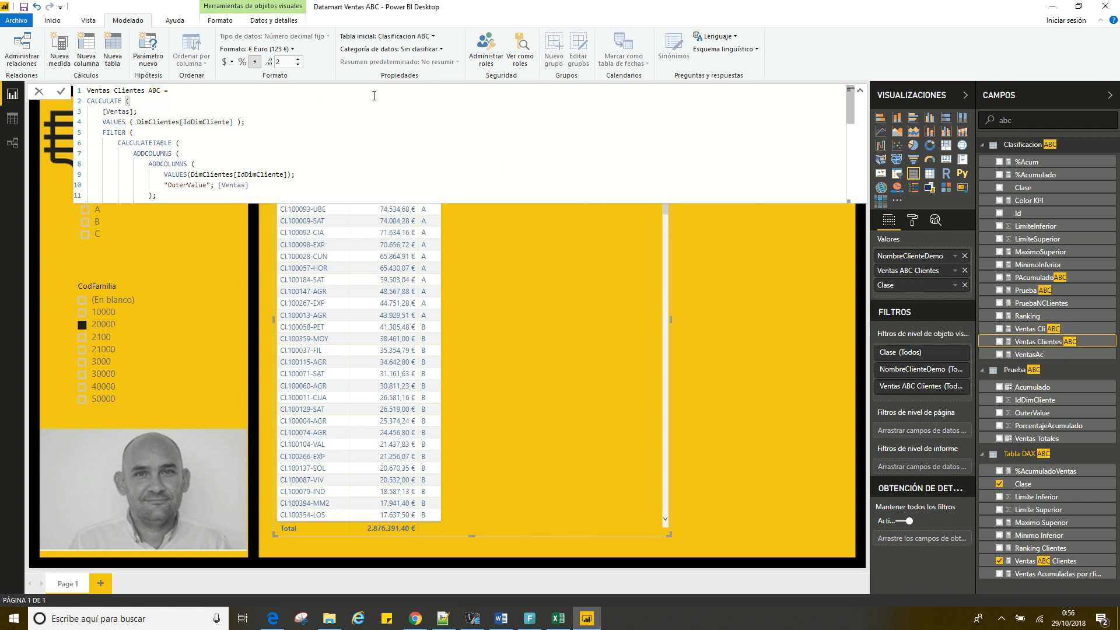
key(Up)
key(Down)
key(Down)
key(Down)
key(Left)
key(Left)
key(Right)
key(Up)
key(Up)
key(Down)
key(Down)
key(Down)
key(Down)
key(Down)
key(Up)
key(Down)
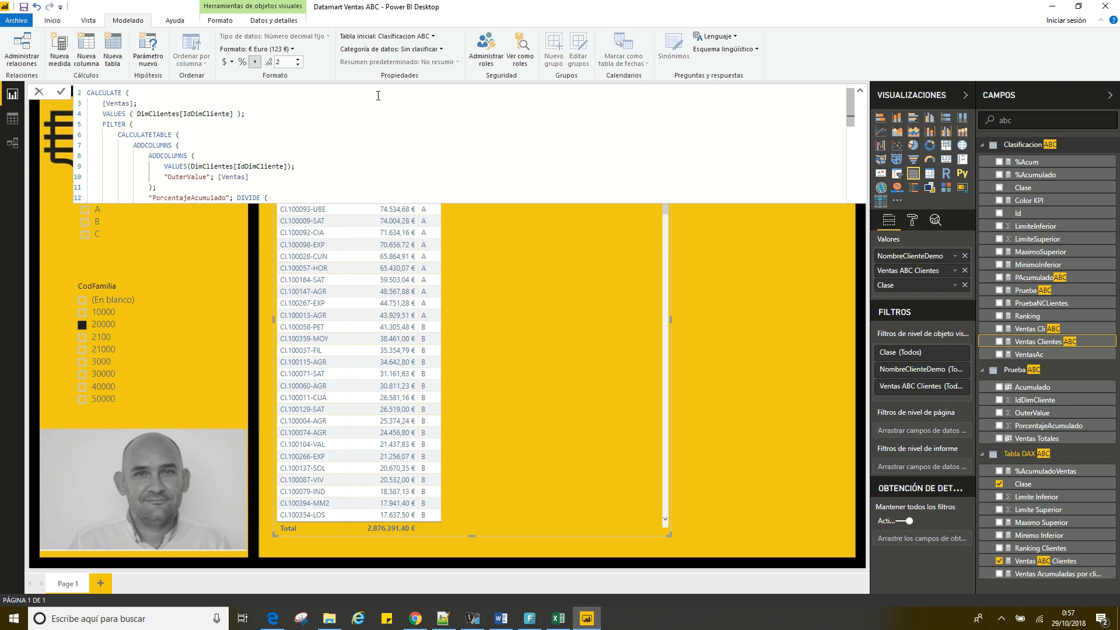
Step: Examine the nested ADDCOLUMNS and the SUMX expression that calculates PorcentajeAcumulado within the measure's formula
key(Down)
key(Down)
key(Down)
key(Down)
key(Down)
key(Down)
key(Down)
key(Down)
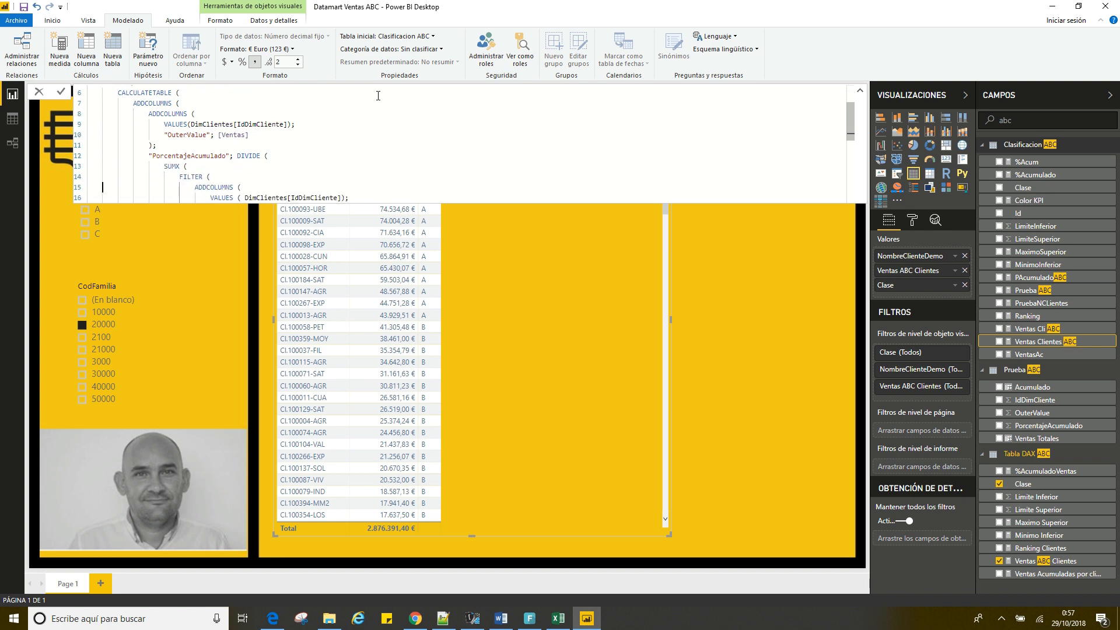
key(Down)
key(Down)
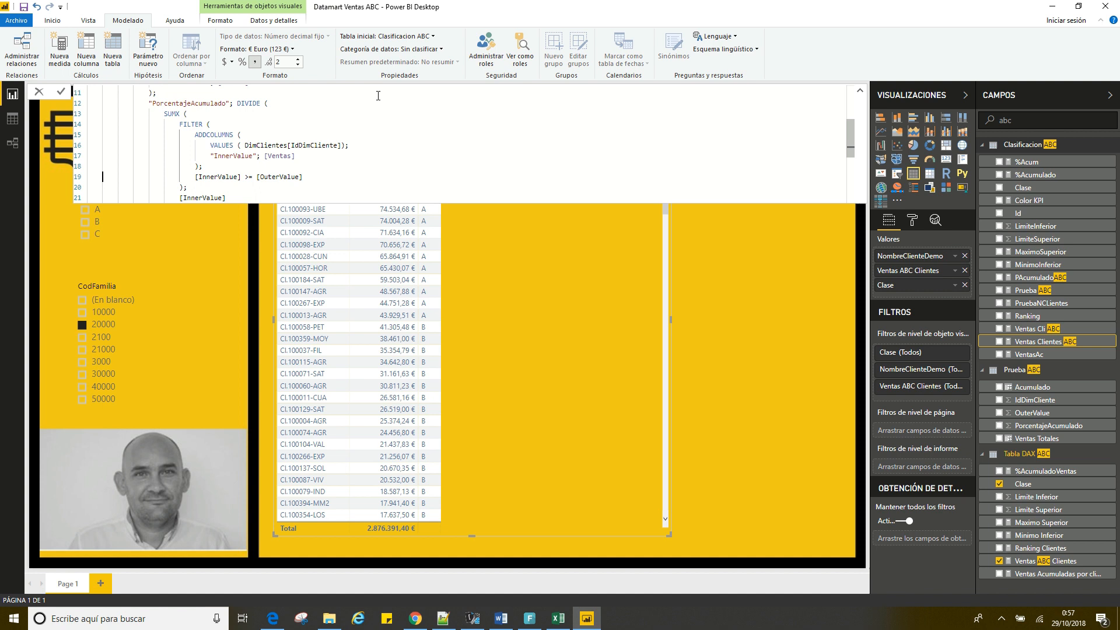
key(Up)
key(End)
key(Down)
key(Down)
key(Down)
key(Down)
key(Down)
key(Down)
key(Down)
key(Left)
key(Up)
key(Up)
key(Right)
key(Down)
key(Down)
key(Down)
key(Down)
key(Down)
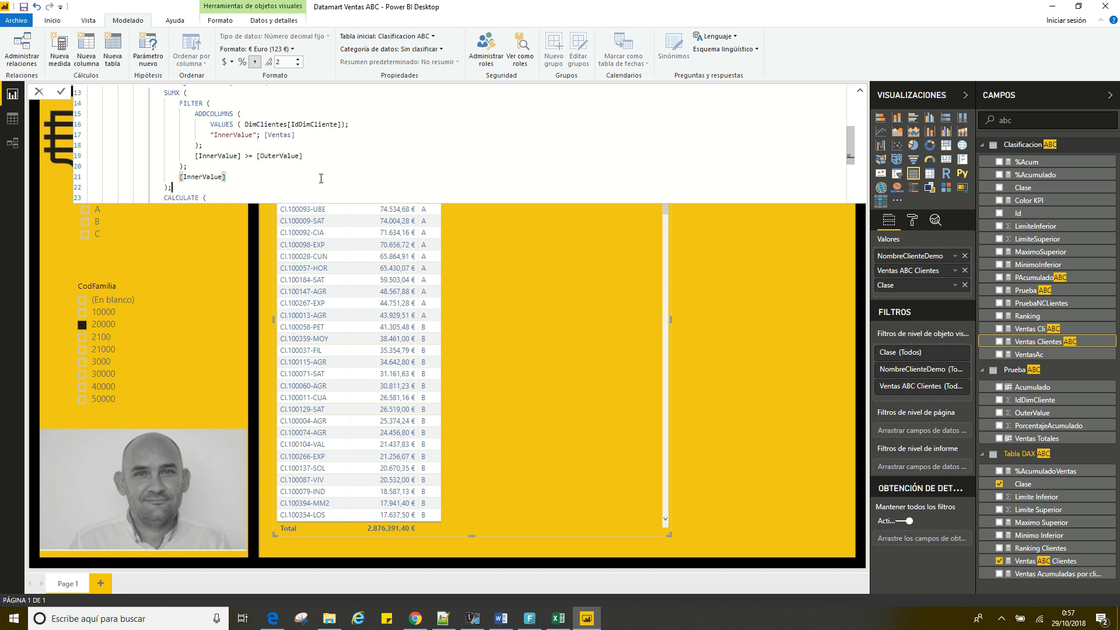
Step: Examine the CALCULATE of [Ventas] over VALUES(DimClientes[IdDimCliente]) that serves as the DIVIDE denominator
key(Down)
key(Up)
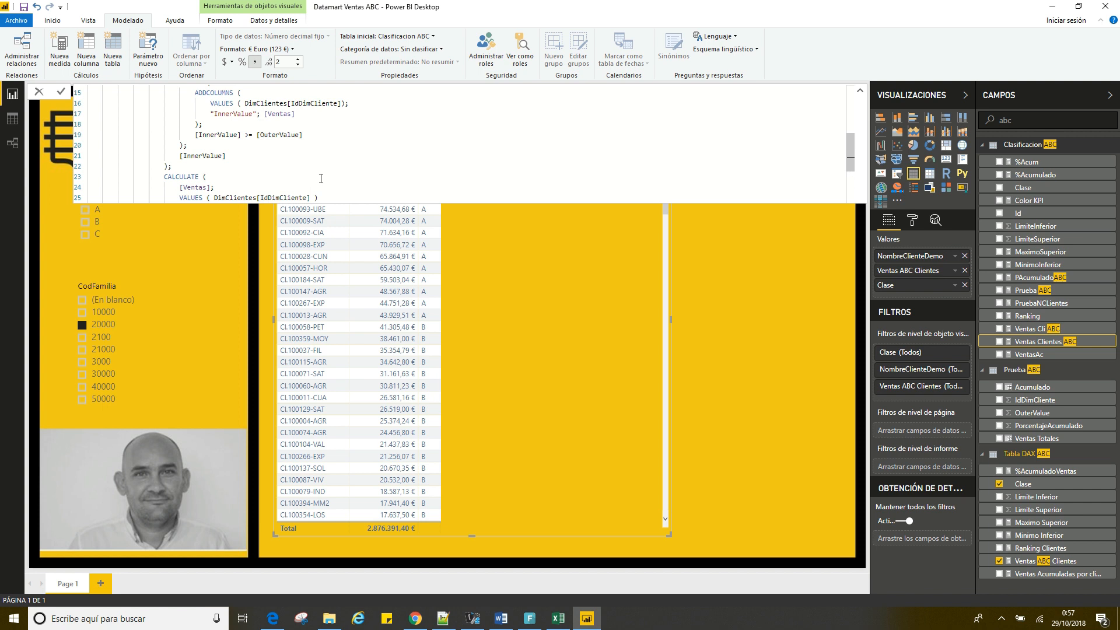
key(Down)
key(Down)
key(Down)
key(Up)
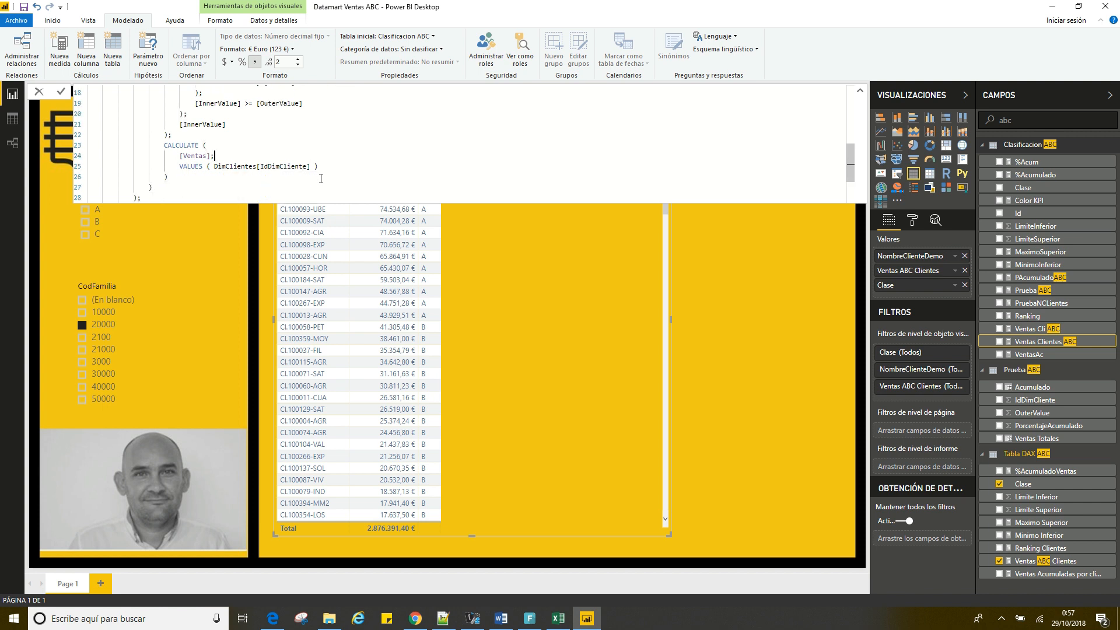
key(Down)
key(Down)
scroll(321, 179, down, 1)
key(Up)
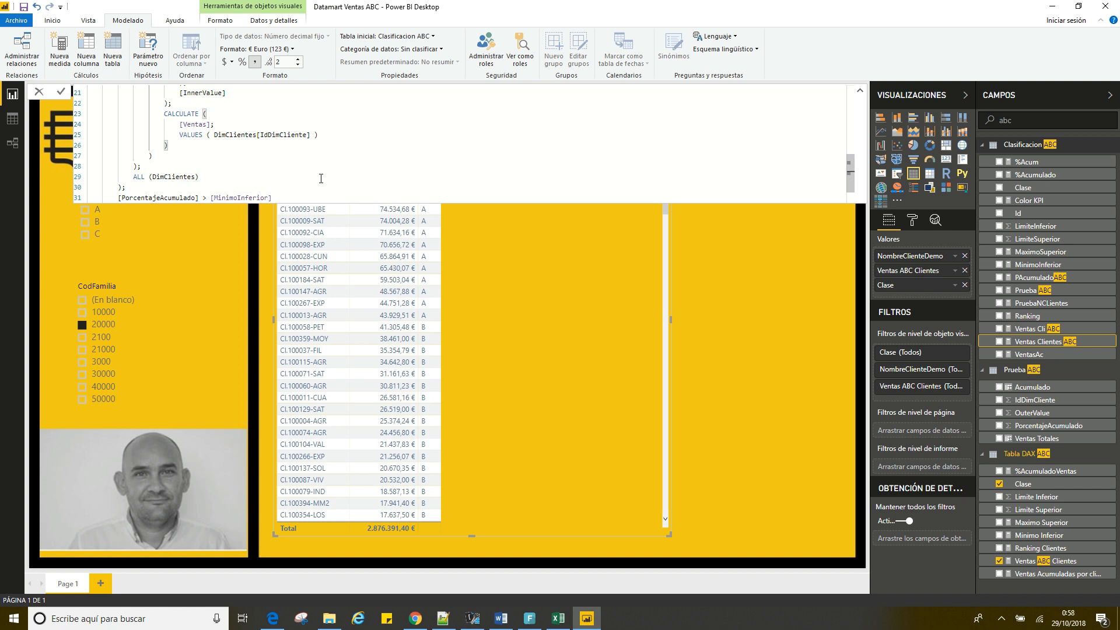
Step: Examine the formula's ALL(DimClientes) argument and highlight the closing conditions comparing [PorcentajeAcumulado] with [MinimoInferior] and [MaximoSuperior]
key(Down)
key(Down)
key(Down)
key(Down)
key(Down)
key(Down)
key(Down)
key(Down)
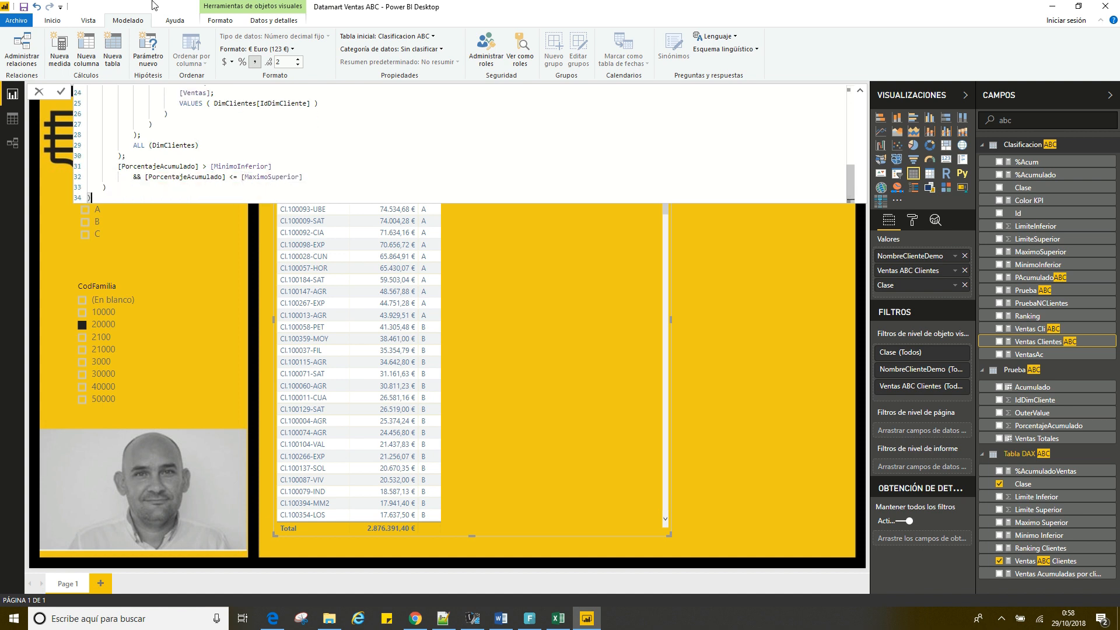
click(118, 167)
drag(145, 170, 301, 182)
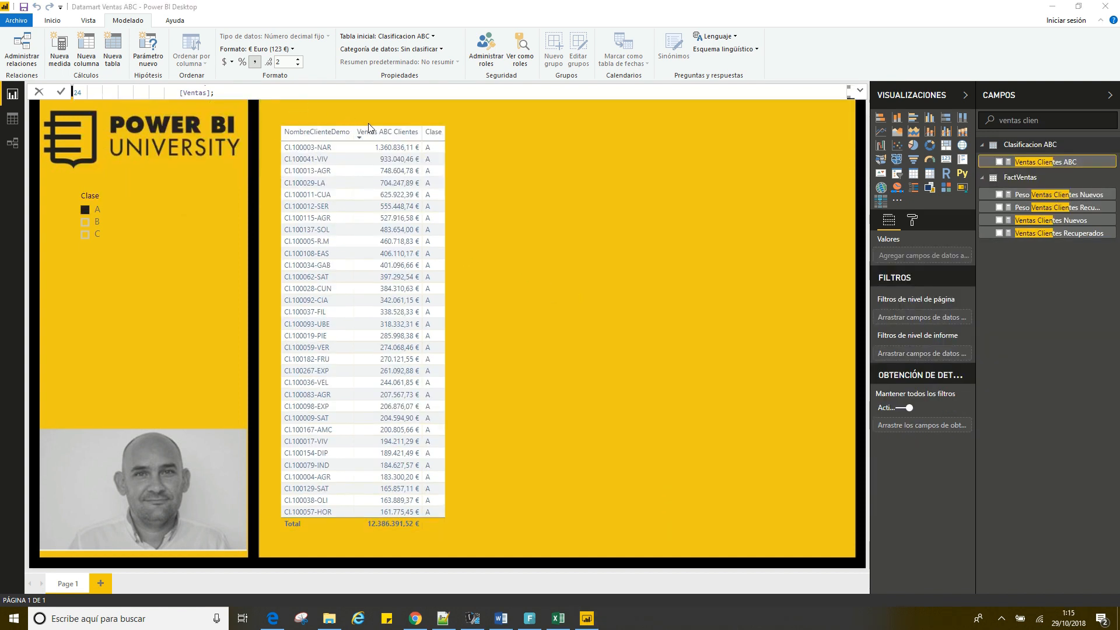
Step: Duplicate the customer sales table and place the copy beside the original on the report page
click(376, 121)
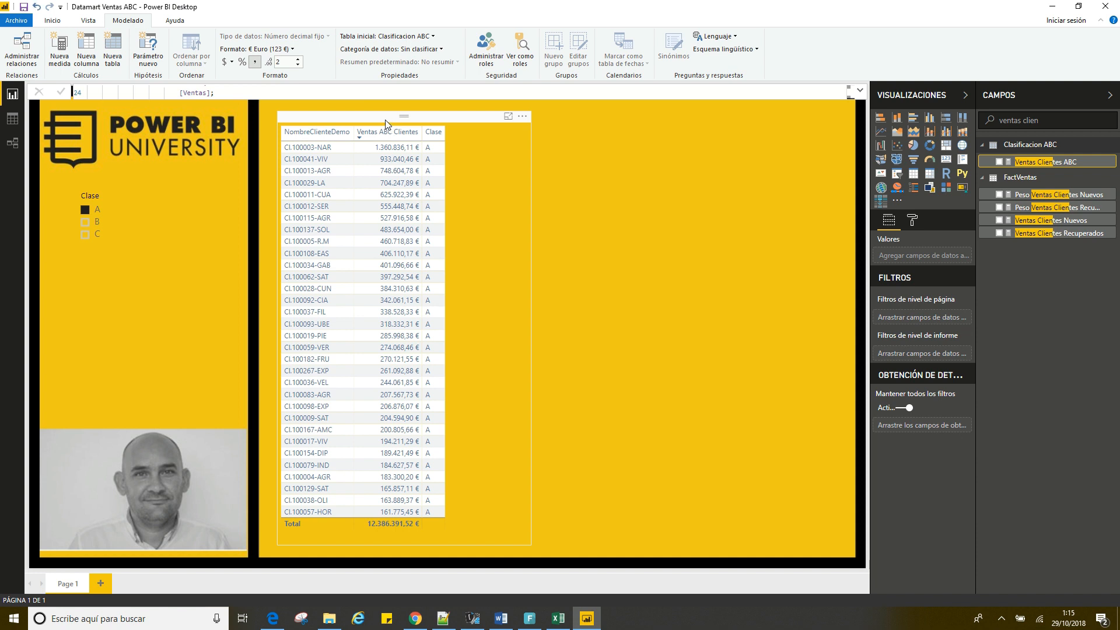
mouse_move(385, 121)
mouse_down()
mouse_move(430, 127)
mouse_move(382, 117)
mouse_move(392, 114)
mouse_up()
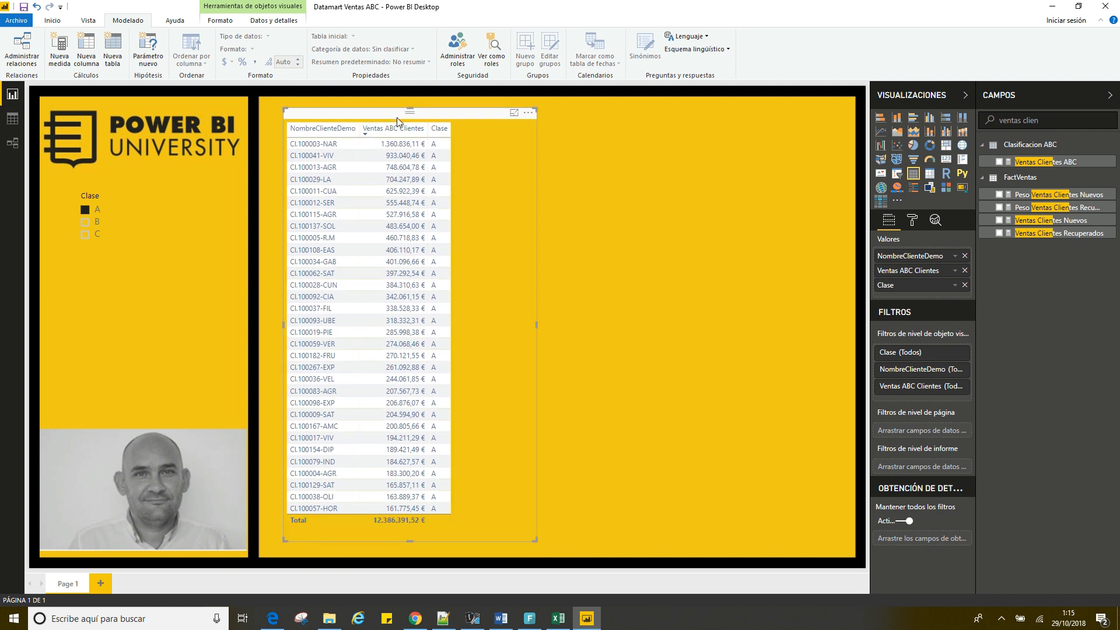
key(ctrl+c)
key(ctrl+v)
drag(389, 126, 604, 117)
Step: Replace Ventas ABC Clientes with the Ventas Clientes ABC measure in the copied table, keeping Clase as its last column, and align it beside the original
drag(1048, 161, 937, 264)
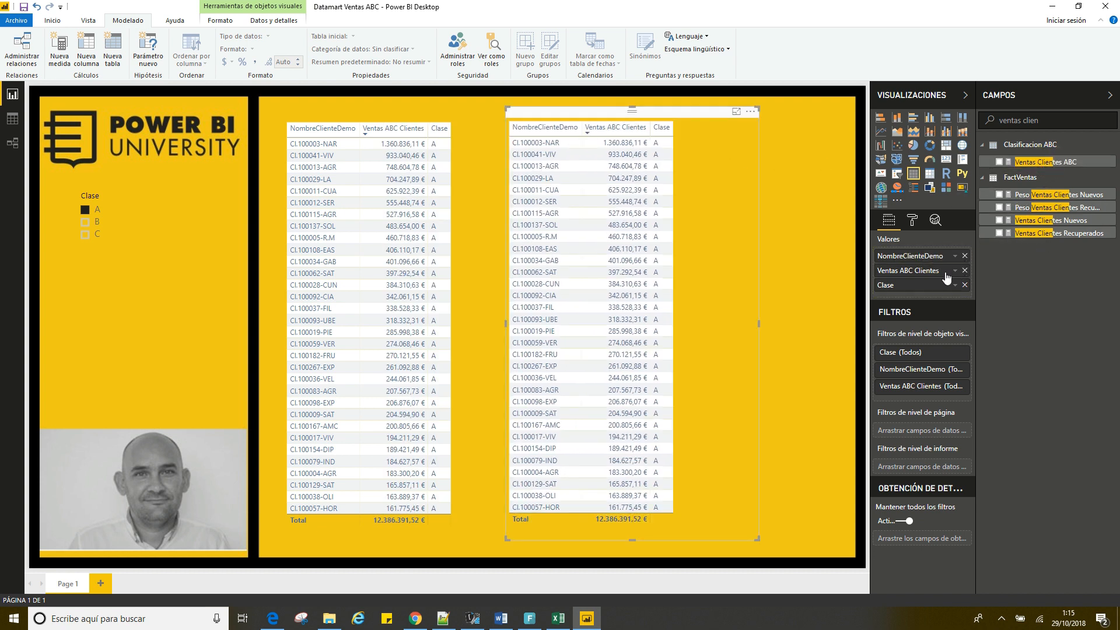
click(965, 284)
drag(629, 113, 625, 115)
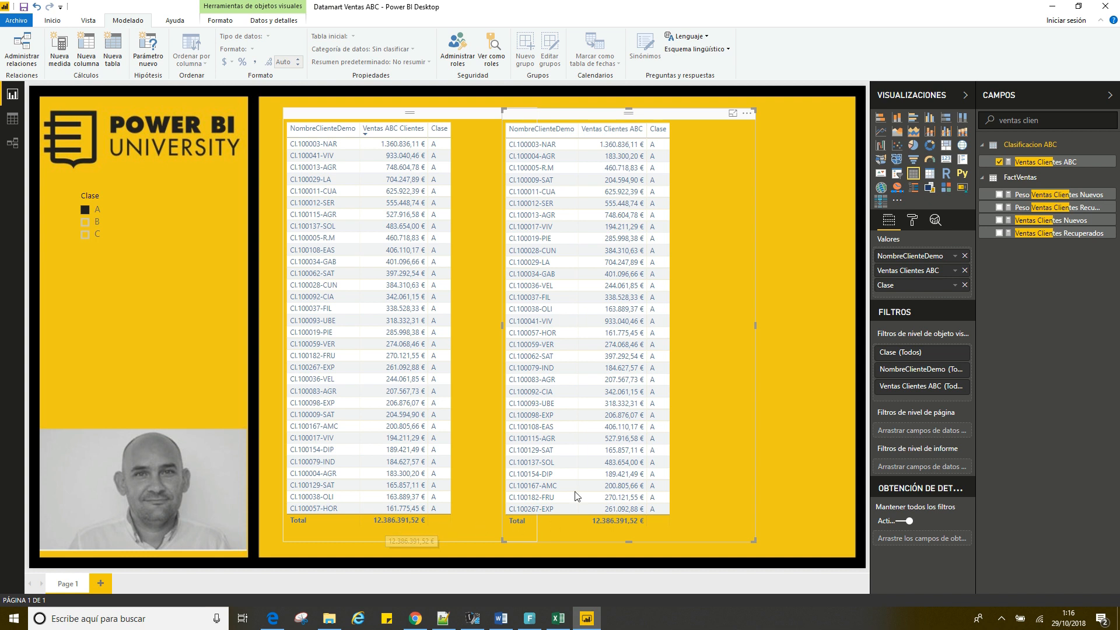
Step: Filter the page by class B and by class C to compare both tables, and shift the copied table slightly away from the original
click(85, 222)
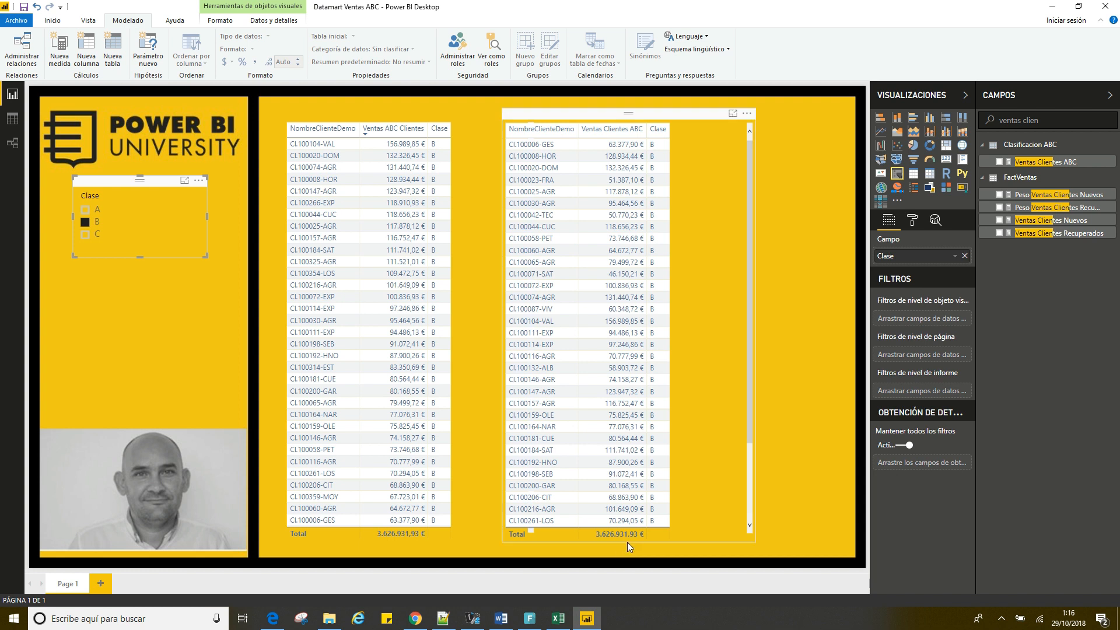
click(85, 235)
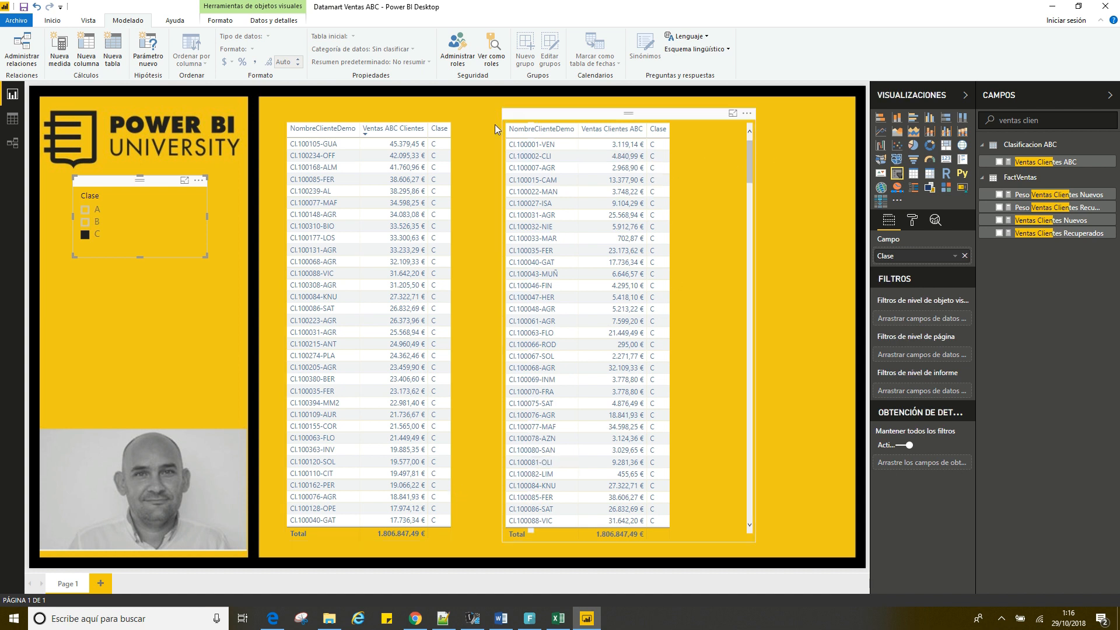
drag(611, 115, 637, 109)
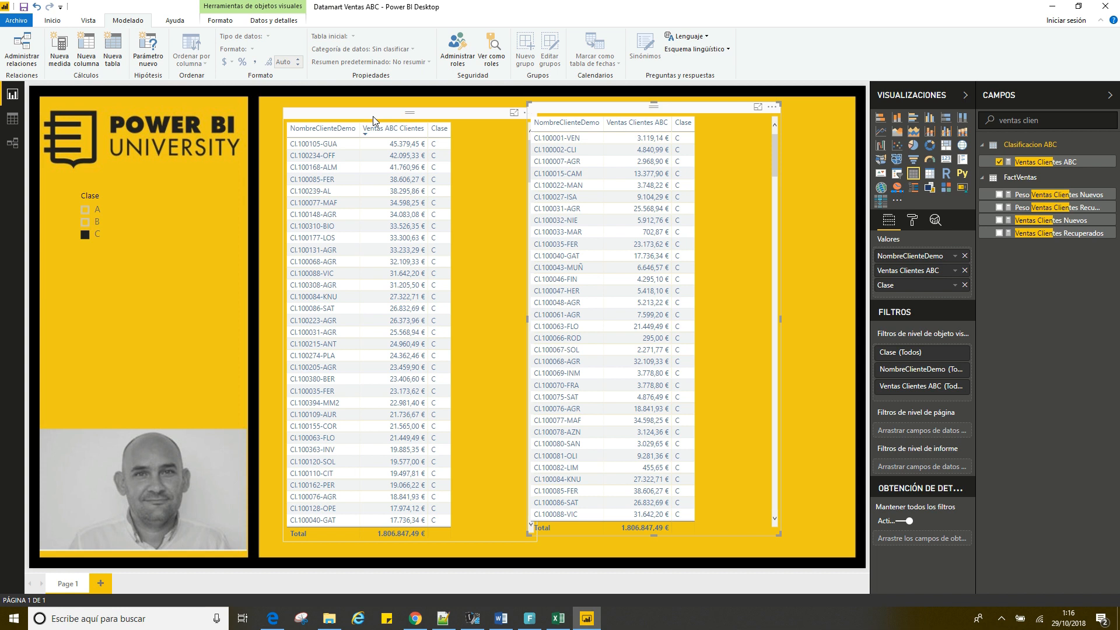
click(631, 106)
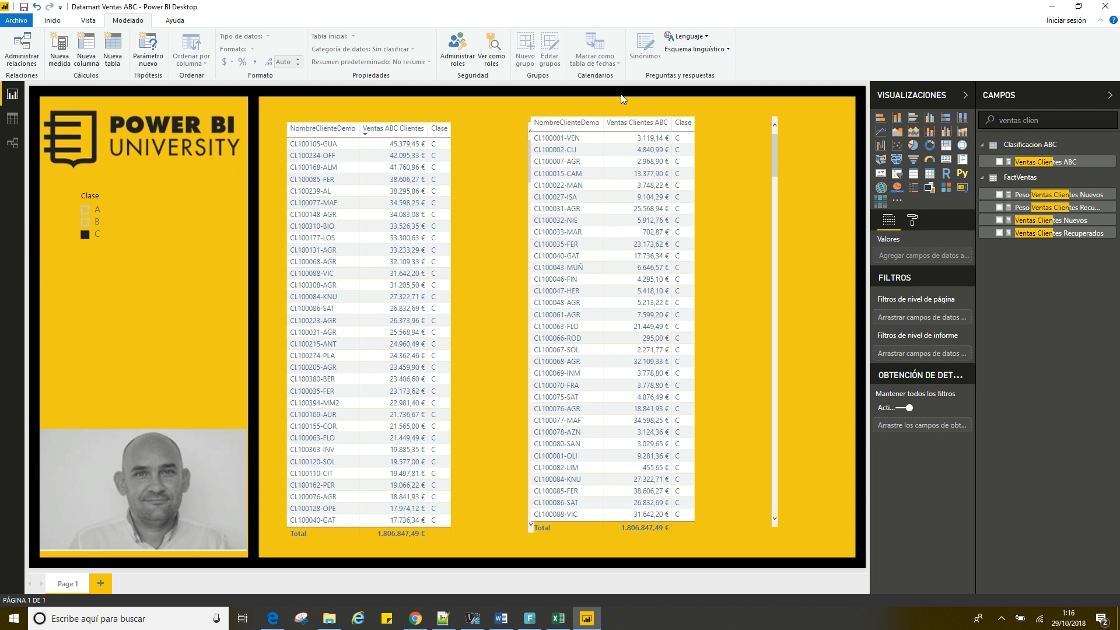
Step: Compare both tables for classes B, C and A in turn, and clear the Clase slicer to show every class
click(85, 223)
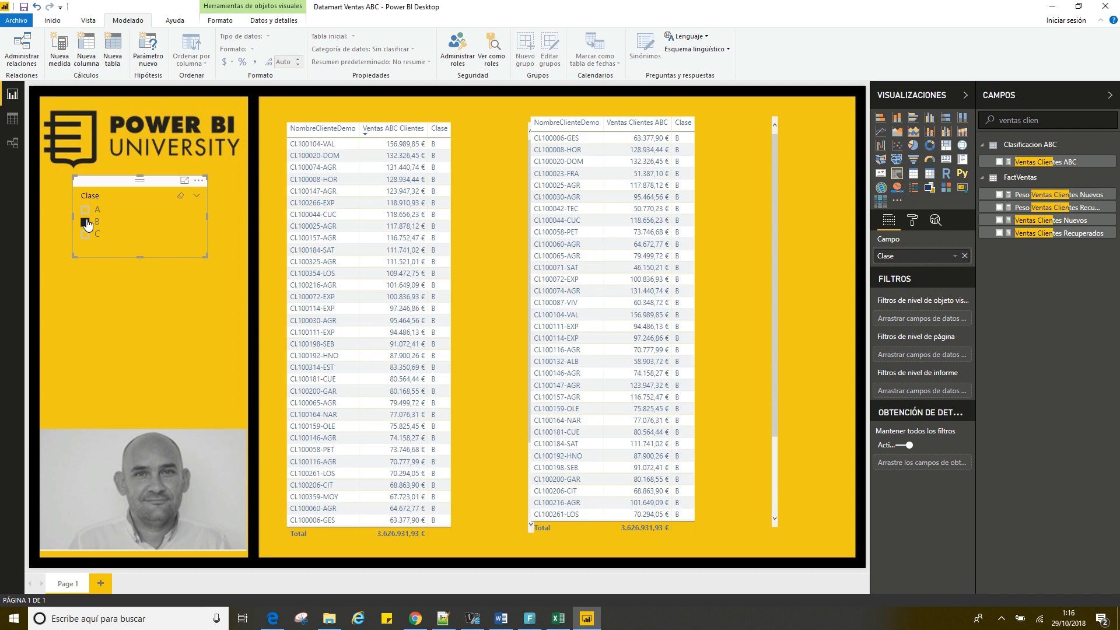
click(86, 235)
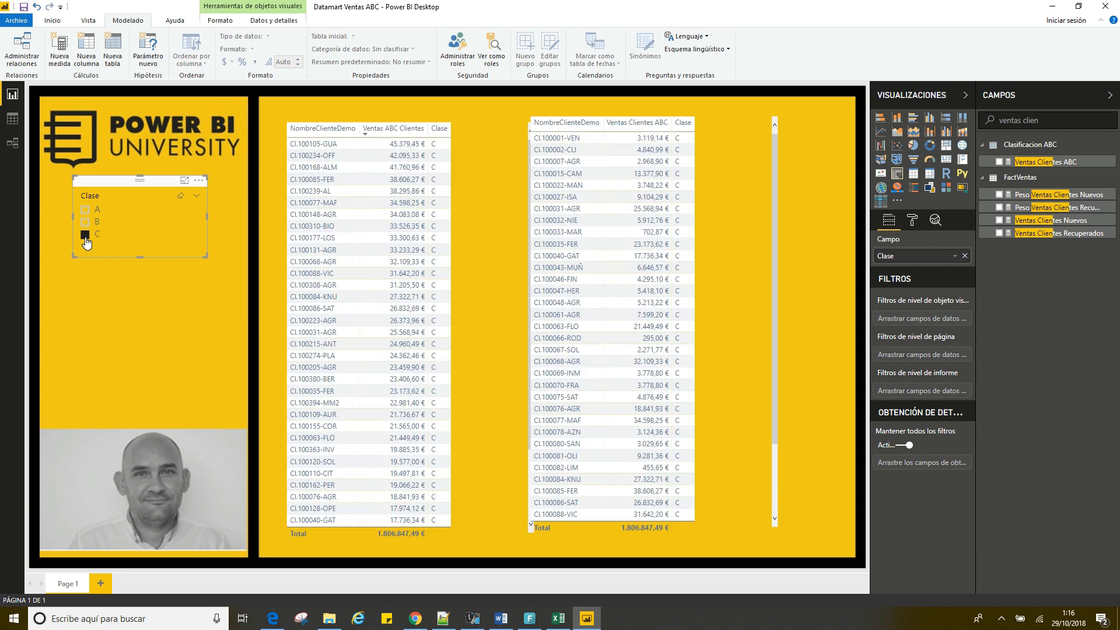
click(88, 210)
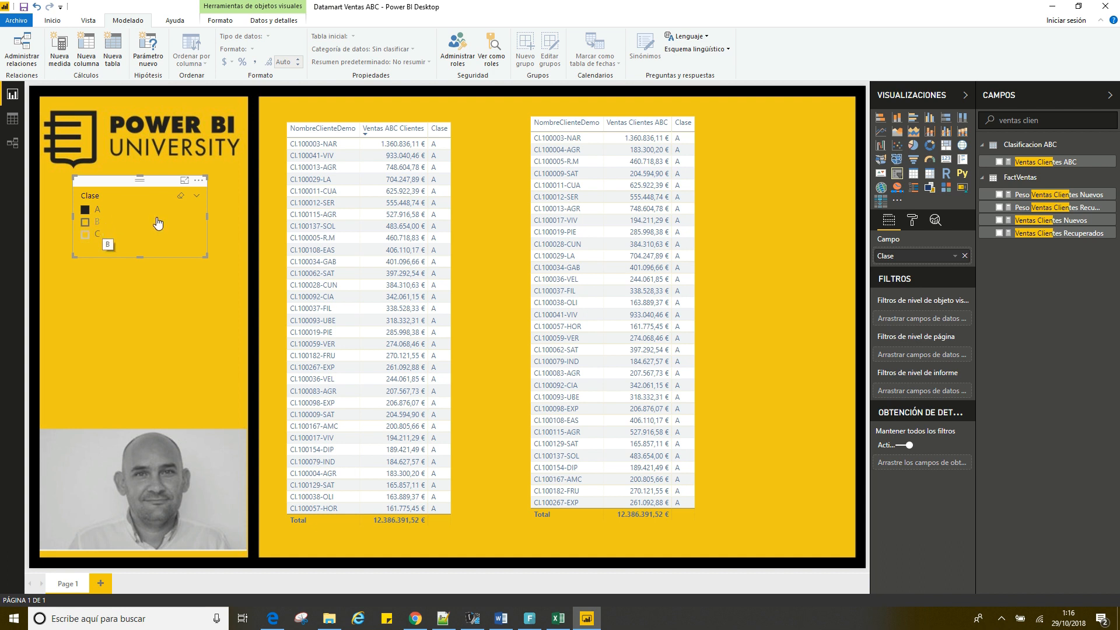
click(149, 314)
click(85, 209)
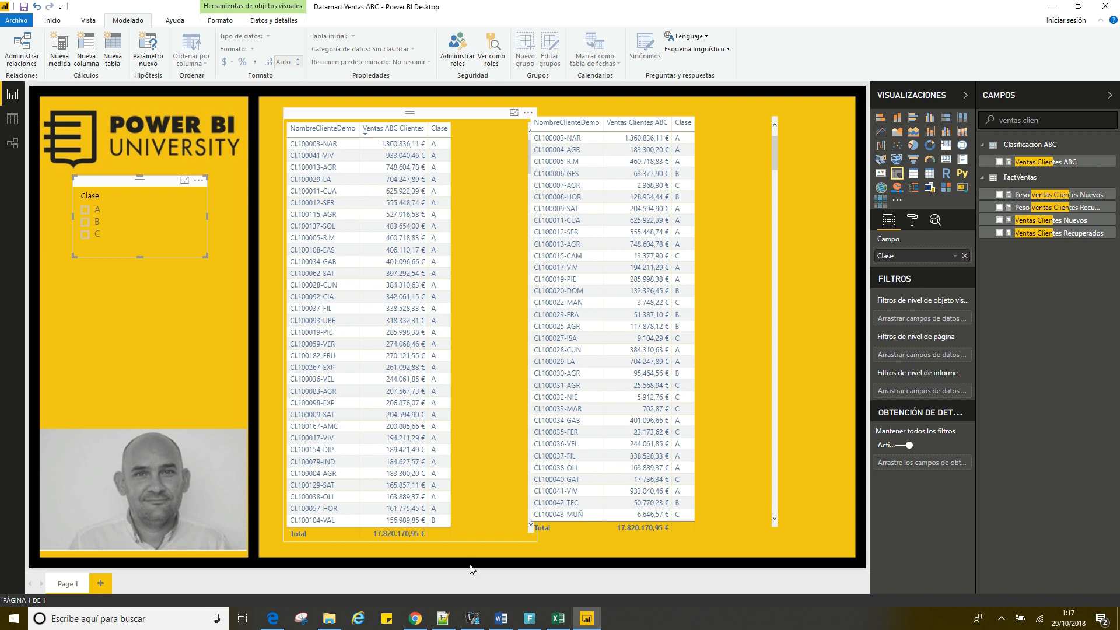
Step: Switch to DAX Studio, run only the SUMMARIZE query that uses [Ventas ABC Clientes], and check its duration in the query history
click(473, 618)
click(387, 230)
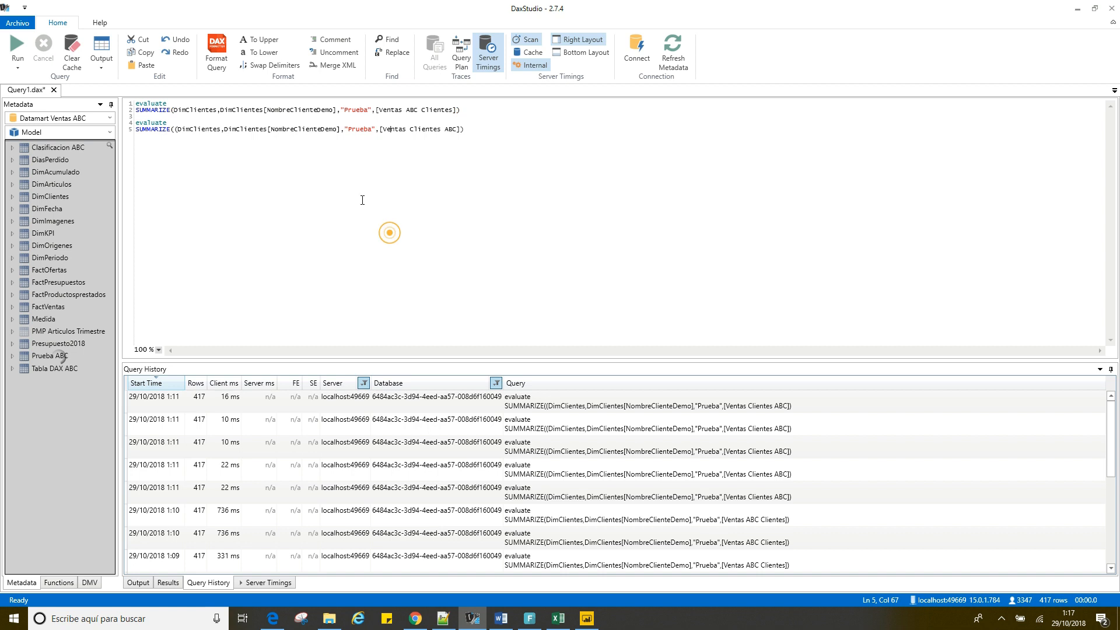
click(192, 109)
drag(478, 110, 121, 105)
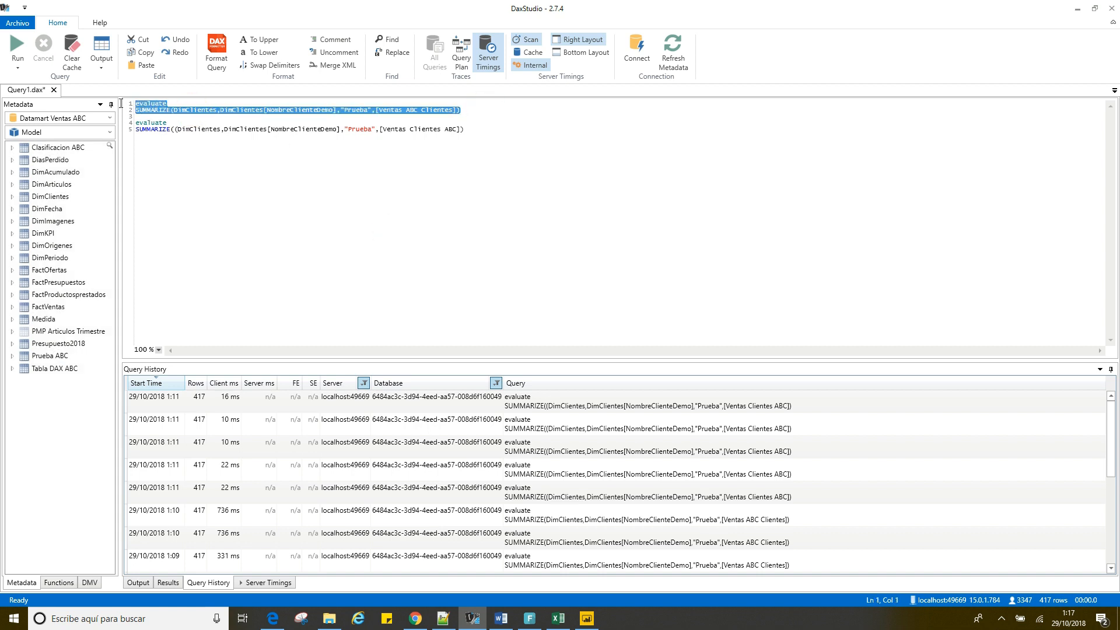
click(18, 47)
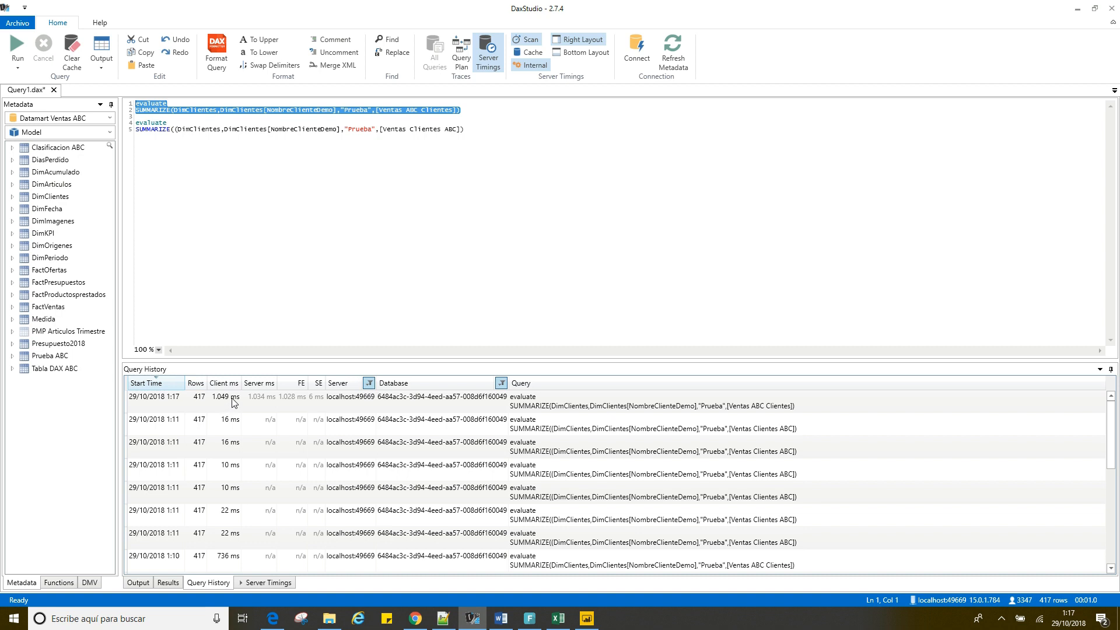
click(292, 267)
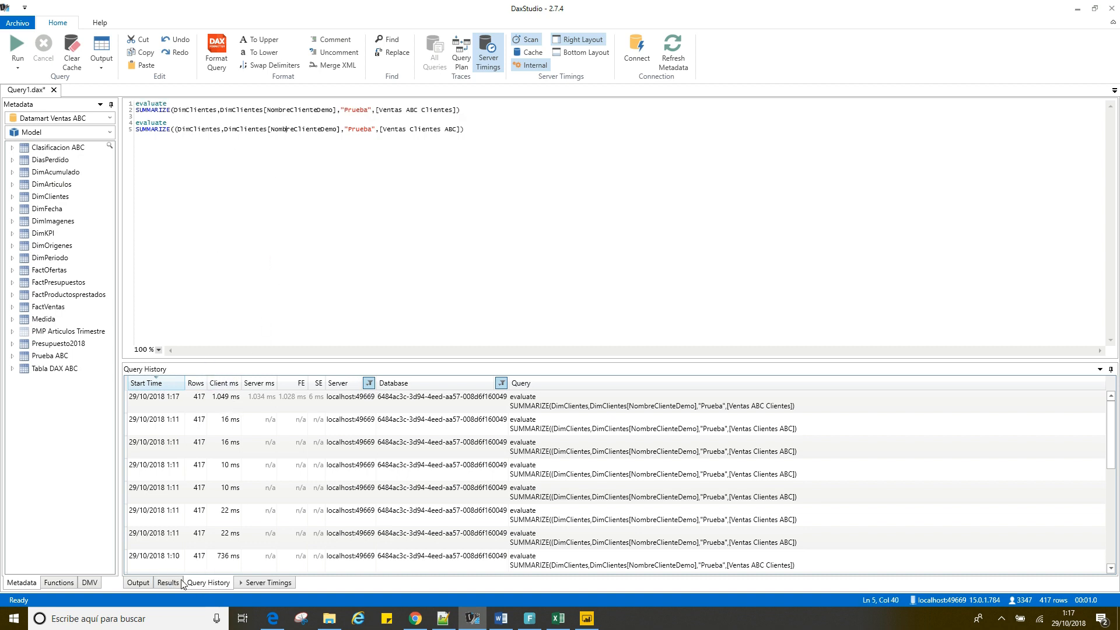
click(169, 583)
click(222, 584)
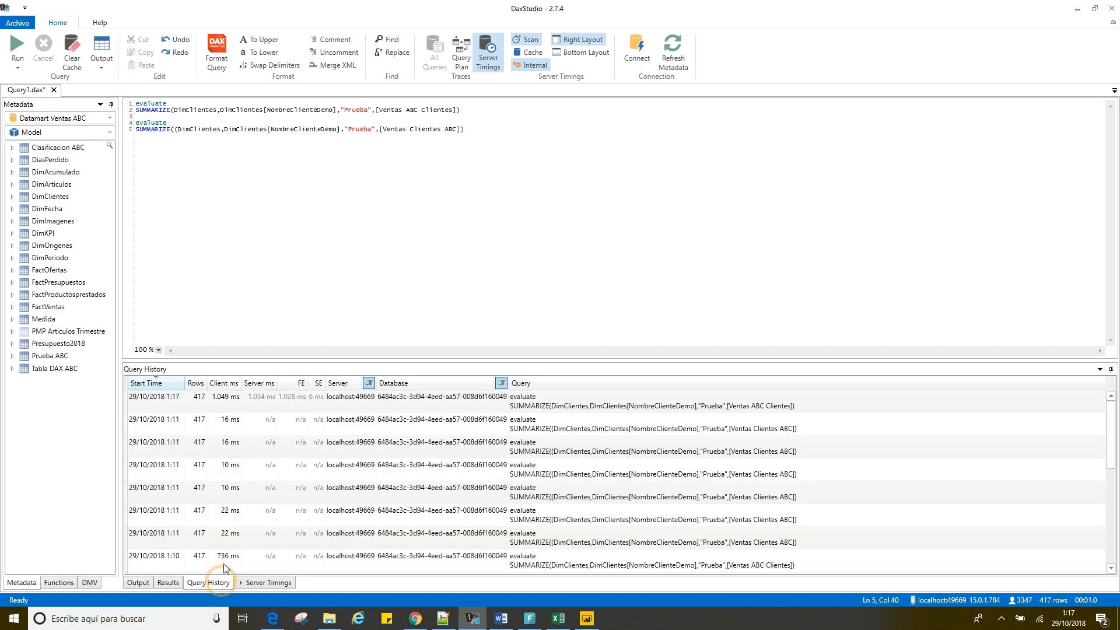
Step: Run only the SUMMARIZE query that uses [Ventas Clientes ABC] and check its duration in the query history
drag(472, 131, 129, 127)
click(18, 44)
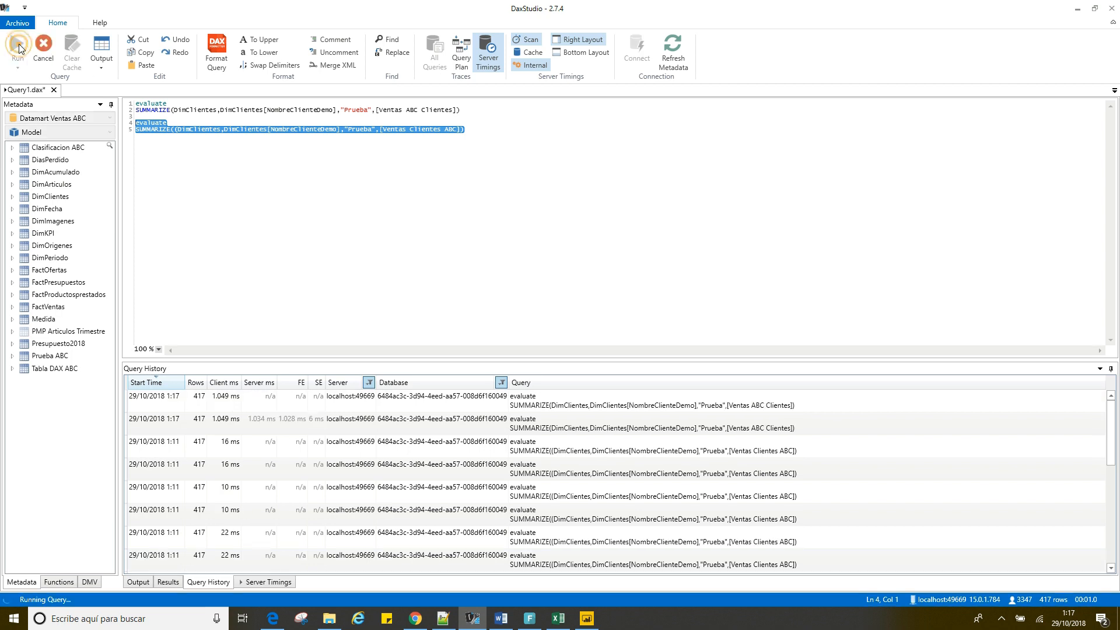
click(212, 585)
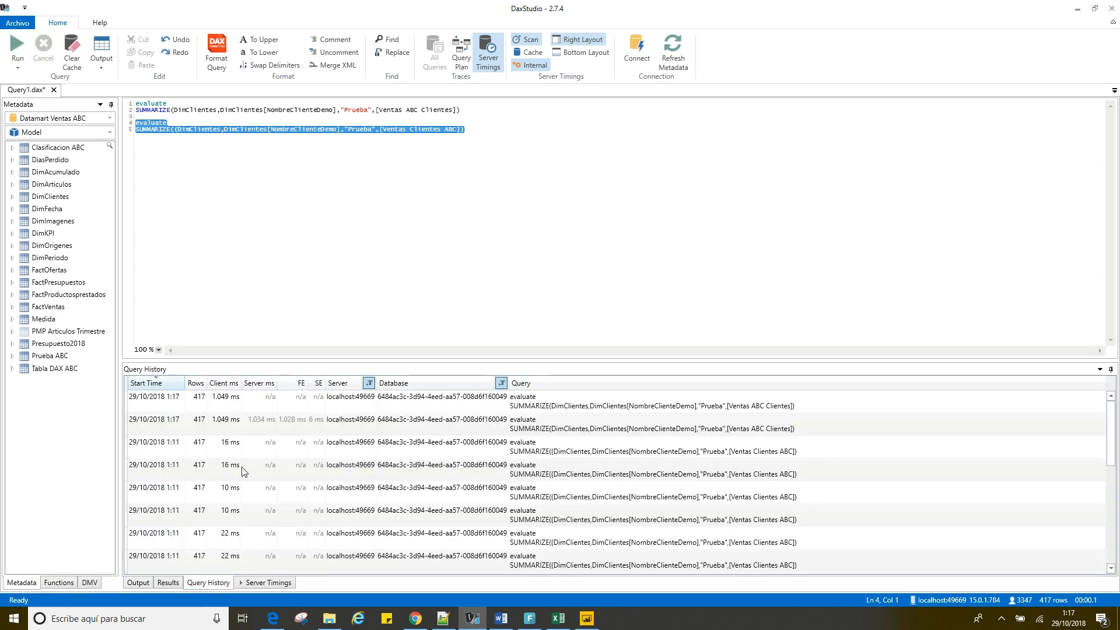
key(F5)
click(471, 129)
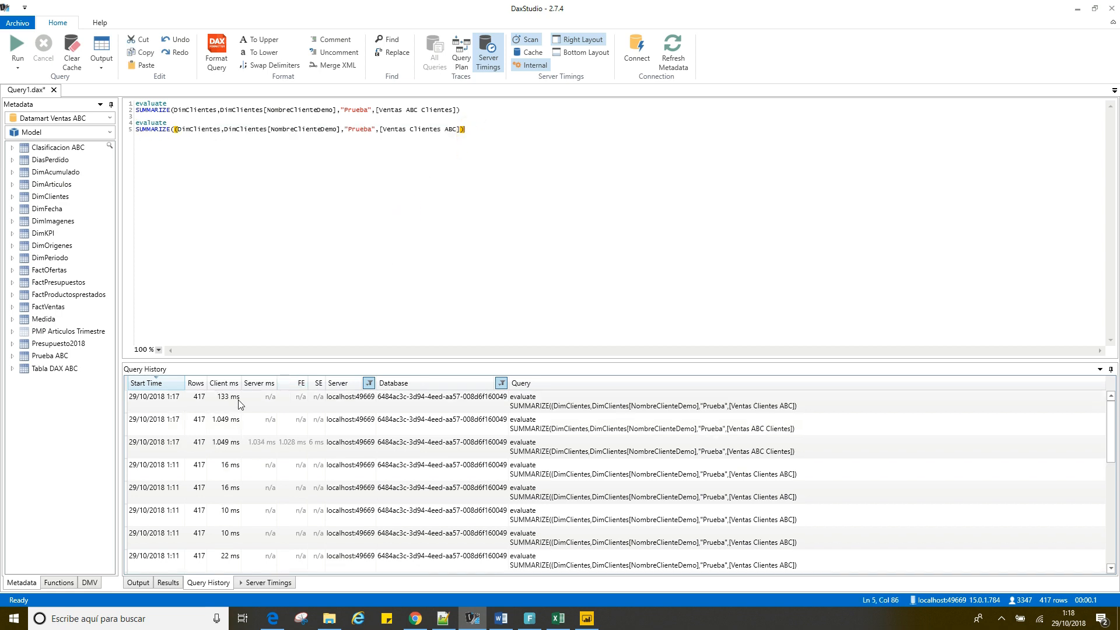
Step: Rerun the [Ventas Clientes ABC] query to recheck its duration in the query history, and return to the Power BI report
drag(465, 130, 127, 122)
click(17, 44)
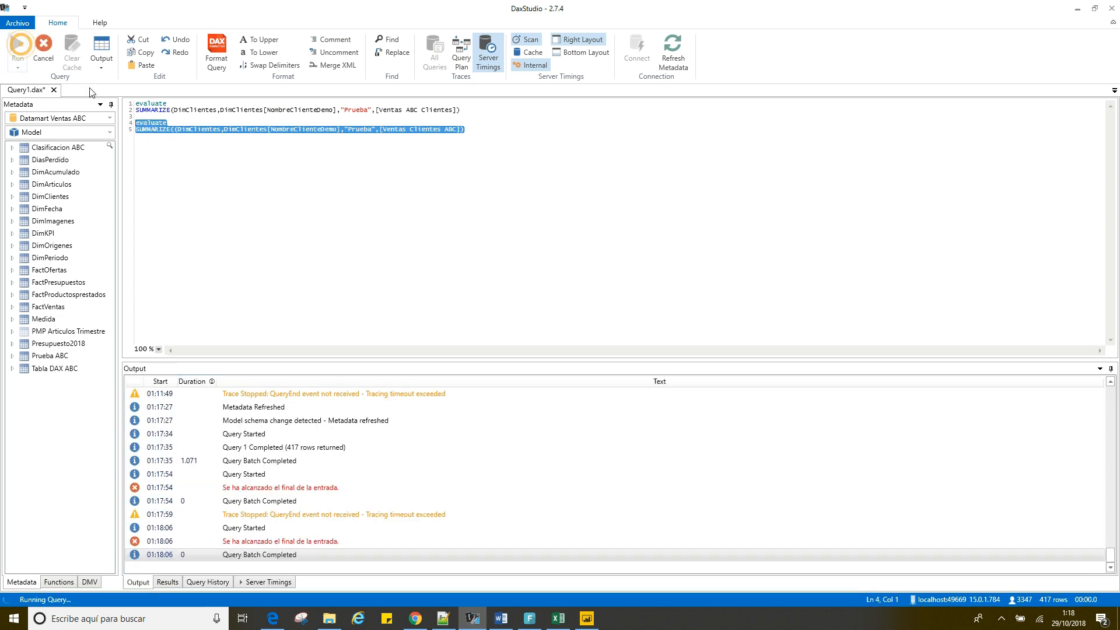
click(212, 585)
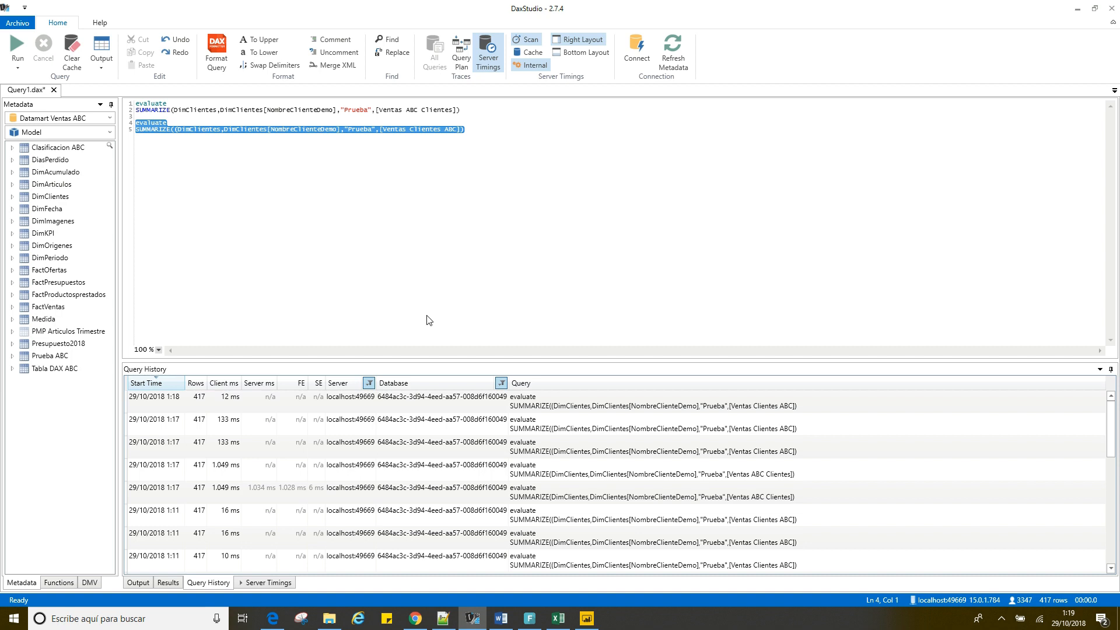
click(587, 618)
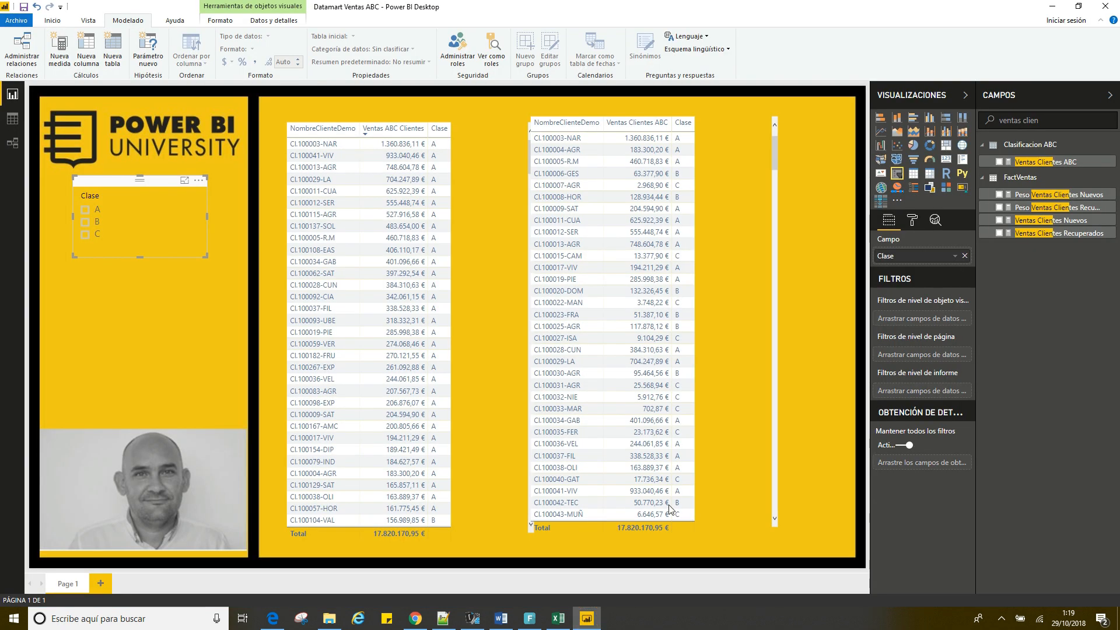